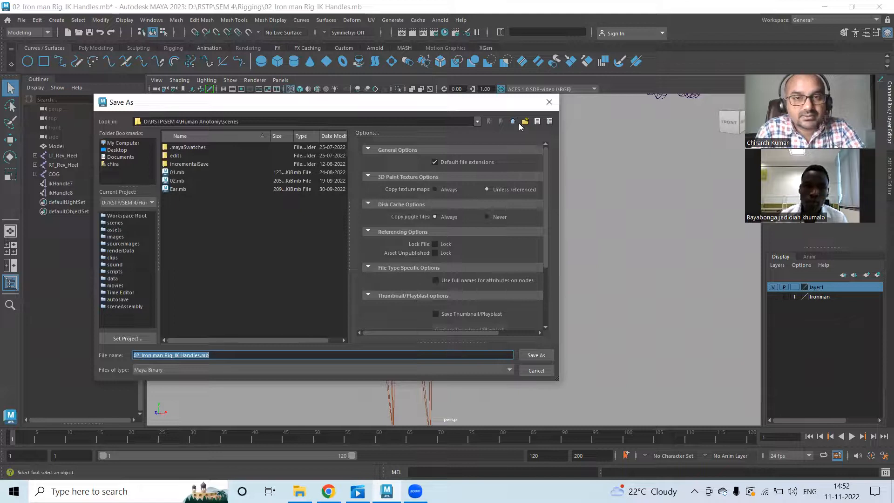
# - Set the save location to the Rigging folder inside SEM 4
pyautogui.click(515, 123)
pyautogui.click(515, 123)
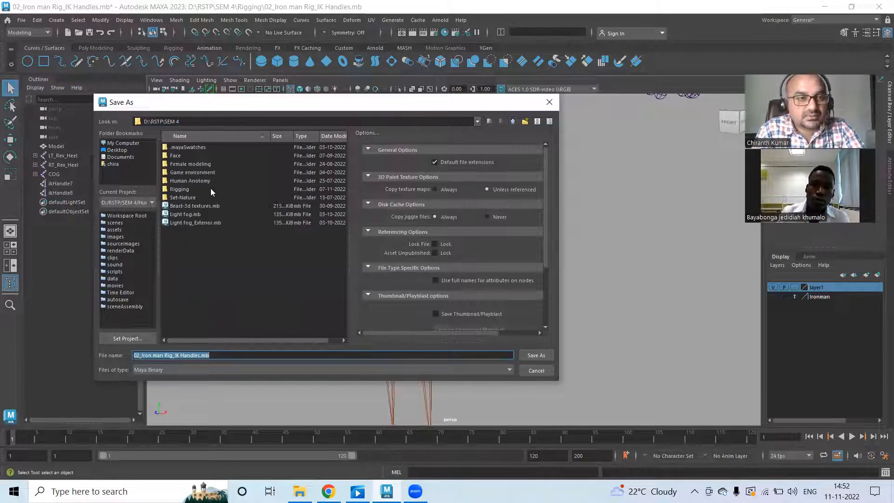
pyautogui.doubleClick(181, 189)
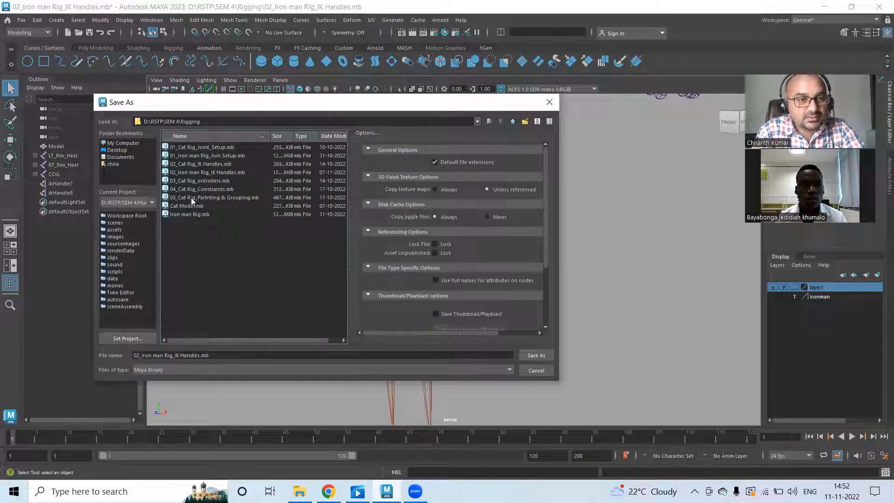
# - Save the scene as 03_Iron man Rig_Controllers.mb
pyautogui.click(141, 355)
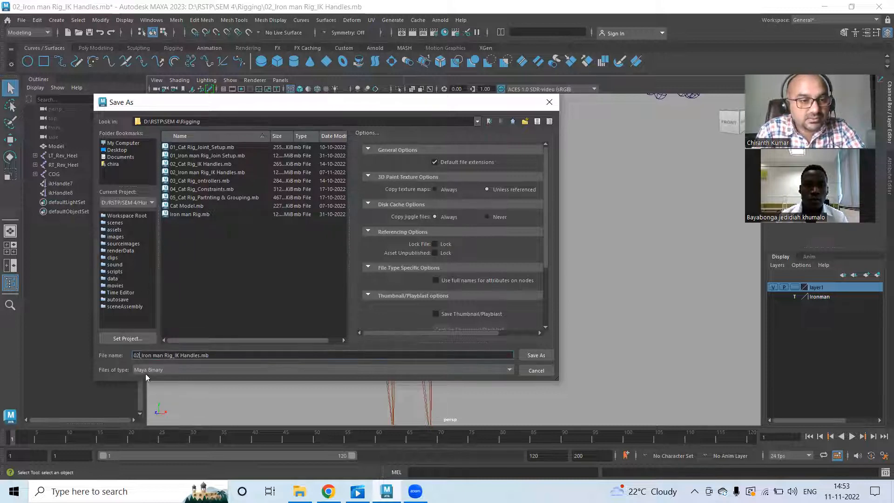
pyautogui.press('BackSpace')
pyautogui.write('3')
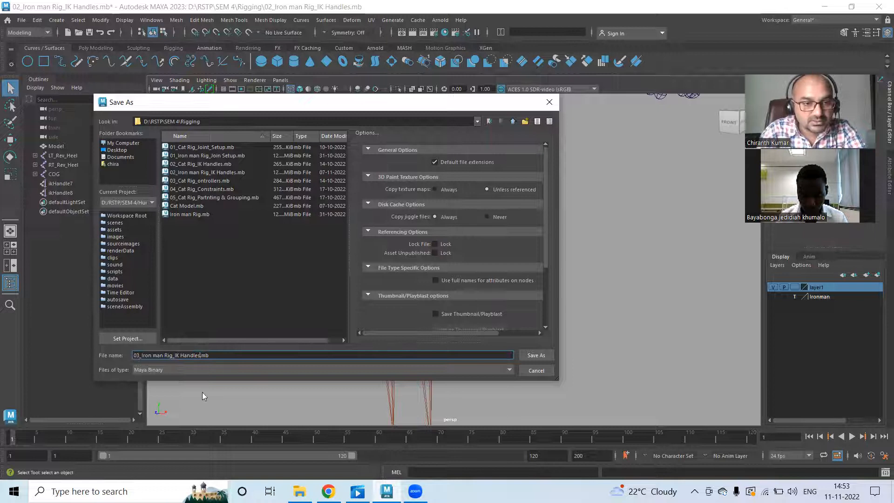
pyautogui.press('BackSpace')
pyautogui.press('BackSpace')
pyautogui.press('BackSpace')
pyautogui.press('BackSpace')
pyautogui.press('BackSpace')
pyautogui.press('BackSpace')
pyautogui.press('BackSpace')
pyautogui.press('BackSpace')
pyautogui.press('BackSpace')
pyautogui.press('BackSpace')
pyautogui.write('Contirollers')
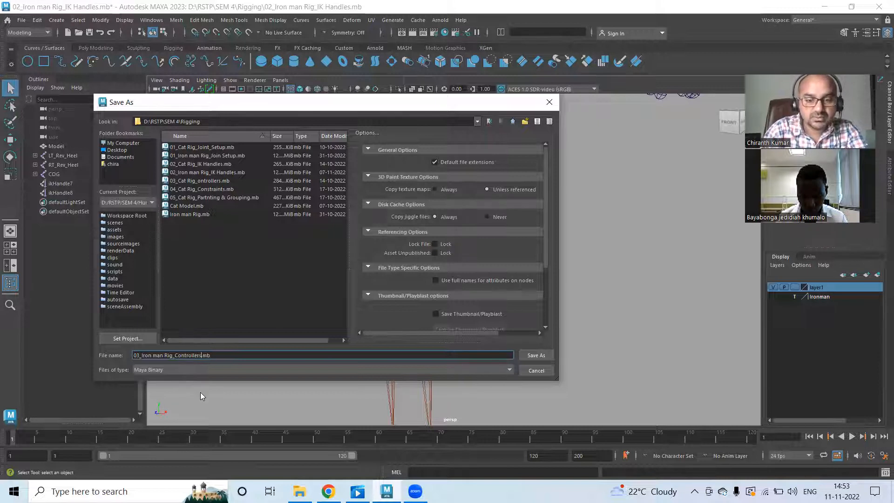
pyautogui.press('Return')
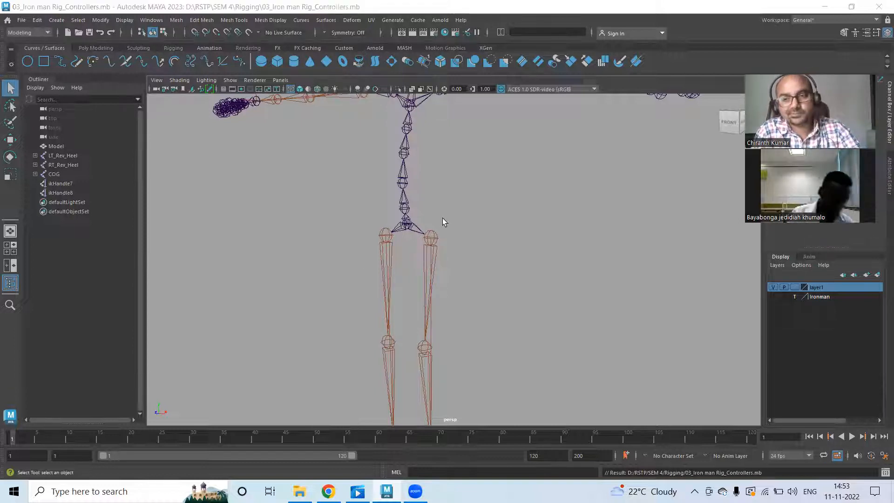
# - Create a NURBS circle at the feet and scale it up uniformly into a large ring around both feet
pyautogui.keyDown('alt'); pyautogui.moveTo(494, 320); pyautogui.dragTo(483, 259, button='middle'); pyautogui.keyUp('alt')
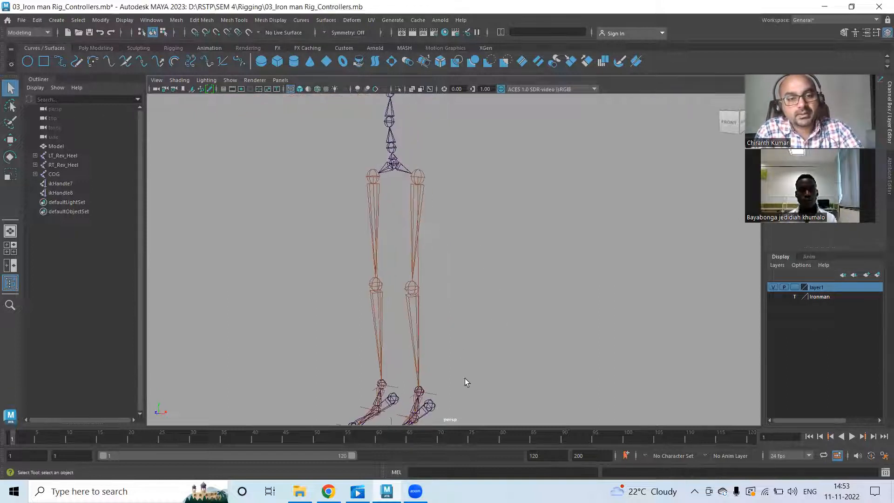
pyautogui.keyDown('alt'); pyautogui.moveTo(473, 300); pyautogui.dragTo(472, 231, button='middle'); pyautogui.keyUp('alt')
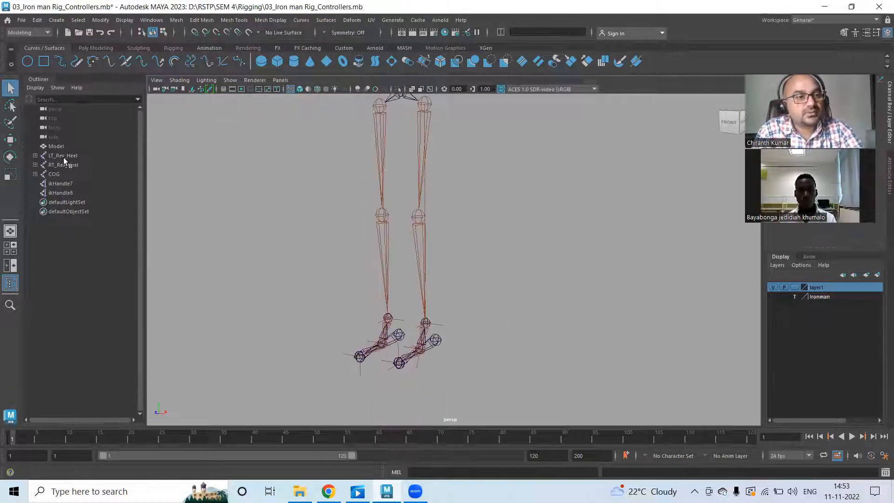
pyautogui.click(40, 80)
pyautogui.click(26, 64)
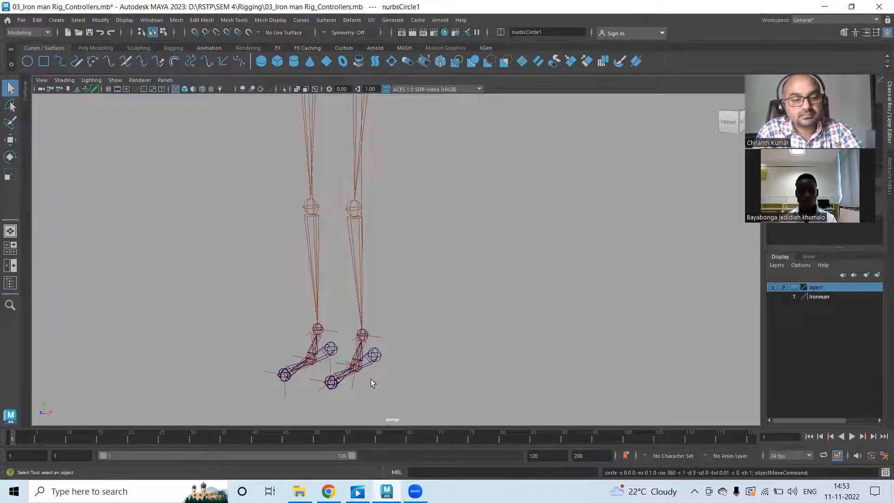
pyautogui.press('r')
pyautogui.scroll(-3, 345, 354)
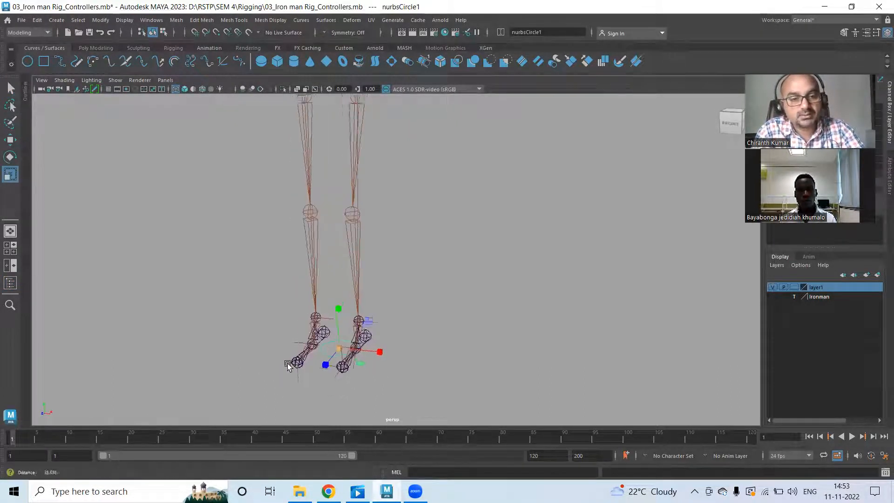
pyautogui.moveTo(340, 349); pyautogui.dragTo(360, 409)
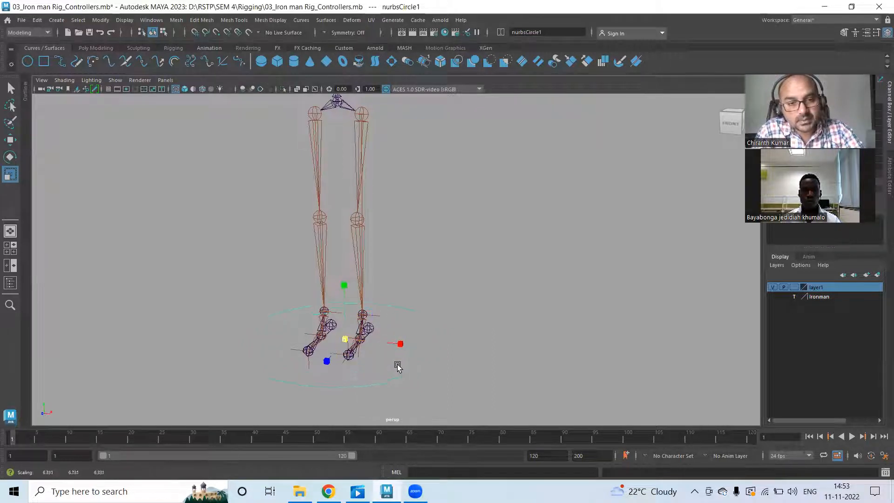
pyautogui.scroll(-3, 380, 353)
pyautogui.keyDown('alt'); pyautogui.moveTo(381, 352); pyautogui.dragTo(348, 261); pyautogui.keyUp('alt')
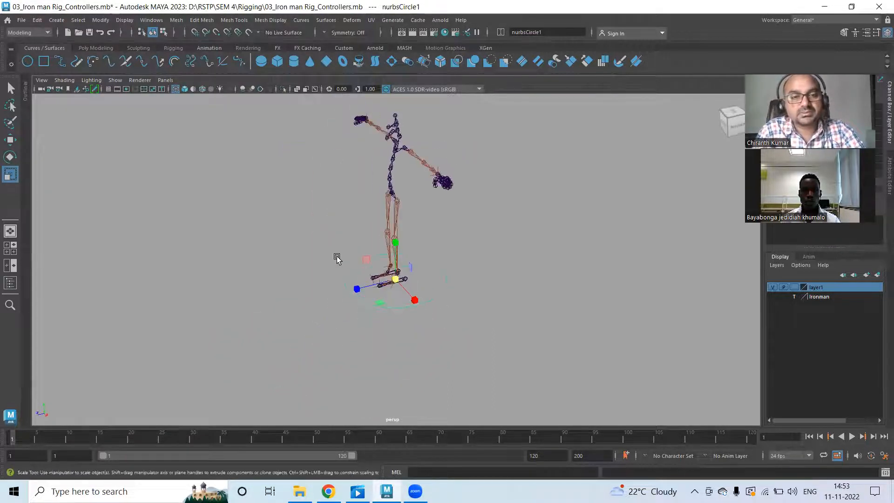
pyautogui.click(108, 89)
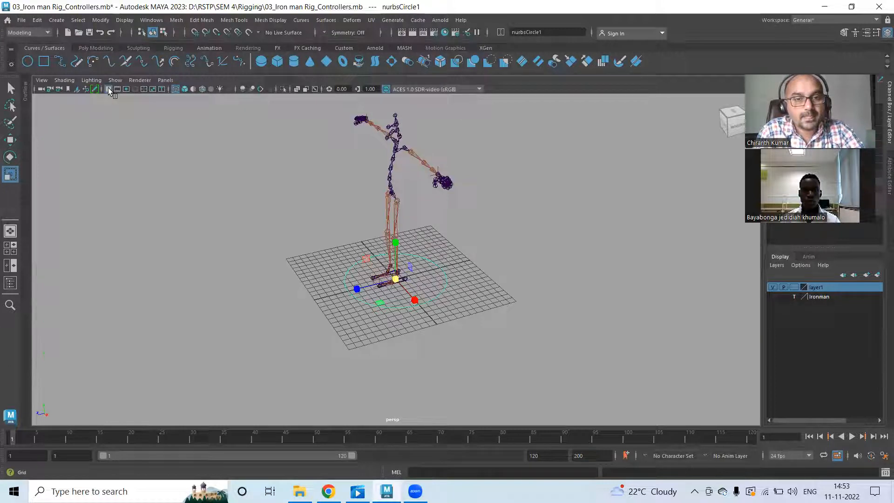
pyautogui.click(108, 89)
# - Duplicate the foot circle, raise the copy and snap it to the joint at the centre of the hips
pyautogui.keyDown('alt'); pyautogui.moveTo(361, 341); pyautogui.dragTo(591, 356, button='right'); pyautogui.keyUp('alt')
pyautogui.keyDown('alt'); pyautogui.moveTo(281, 324); pyautogui.dragTo(345, 325); pyautogui.keyUp('alt')
pyautogui.press('w')
pyautogui.keyDown('alt'); pyautogui.moveTo(403, 247); pyautogui.dragTo(413, 312, button='right'); pyautogui.keyUp('alt')
pyautogui.keyDown('alt'); pyautogui.moveTo(402, 191); pyautogui.dragTo(393, 289, button='middle'); pyautogui.keyUp('alt')
pyautogui.keyDown('alt'); pyautogui.moveTo(393, 289); pyautogui.dragTo(395, 277); pyautogui.keyUp('alt')
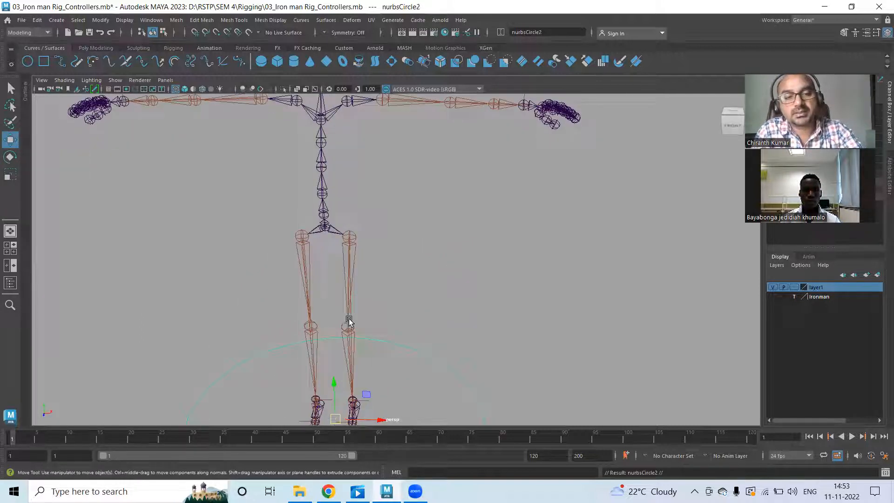
pyautogui.hotkey('ctrl', 'd')
pyautogui.moveTo(334, 383); pyautogui.dragTo(255, 239)
pyautogui.keyDown('alt'); pyautogui.moveTo(256, 239); pyautogui.dragTo(376, 264, button='right'); pyautogui.keyUp('alt')
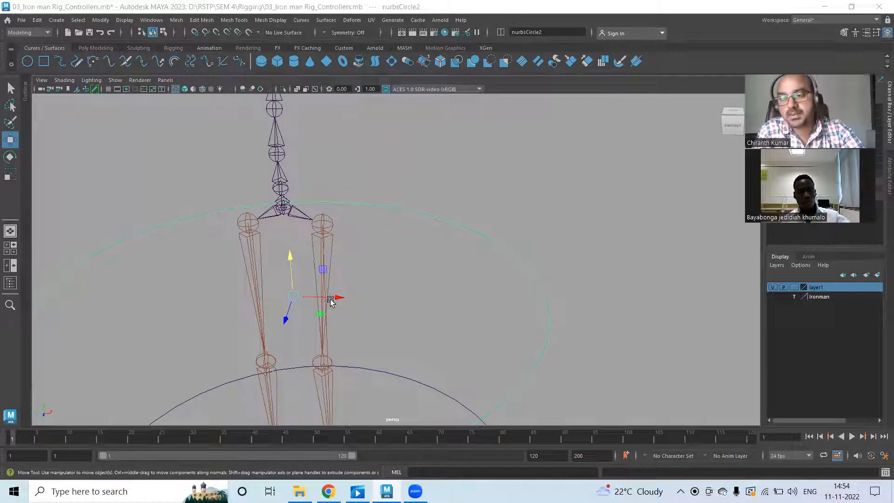
pyautogui.keyDown('alt'); pyautogui.moveTo(528, 286); pyautogui.dragTo(553, 233); pyautogui.keyUp('alt')
pyautogui.keyDown('alt'); pyautogui.moveTo(418, 230); pyautogui.dragTo(437, 308, button='middle'); pyautogui.keyUp('alt')
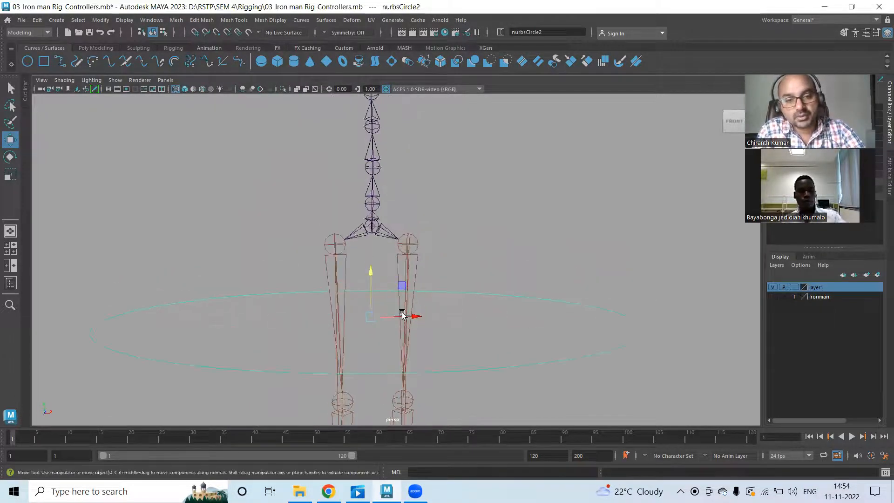
pyautogui.moveTo(370, 305); pyautogui.dragTo(371, 227)
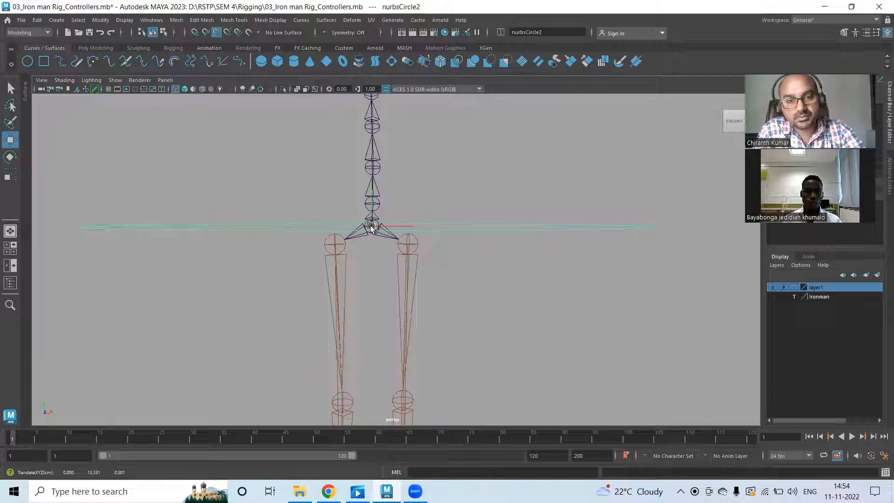
# - Scale the hip circle down uniformly to a smaller ring that still surrounds both thigh joints
pyautogui.keyDown('alt'); pyautogui.moveTo(348, 237); pyautogui.dragTo(398, 236, button='right'); pyautogui.keyUp('alt')
pyautogui.keyDown('alt'); pyautogui.moveTo(380, 253); pyautogui.dragTo(393, 250); pyautogui.keyUp('alt')
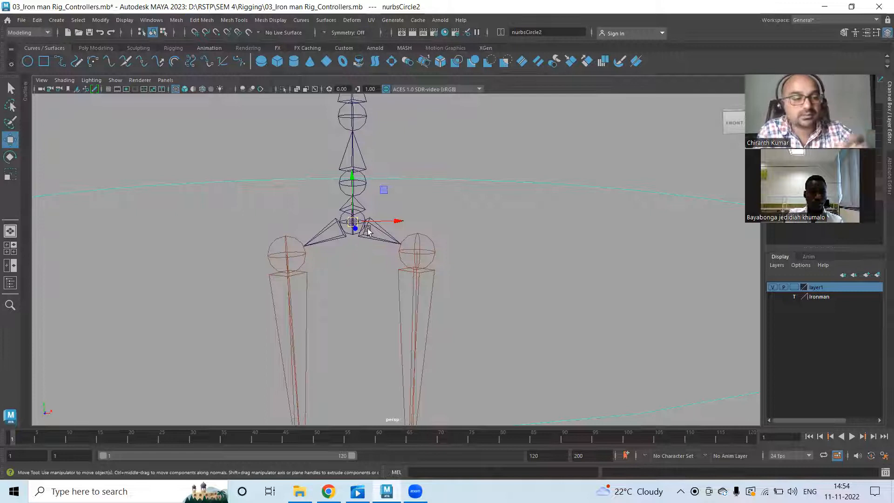
pyautogui.press('r')
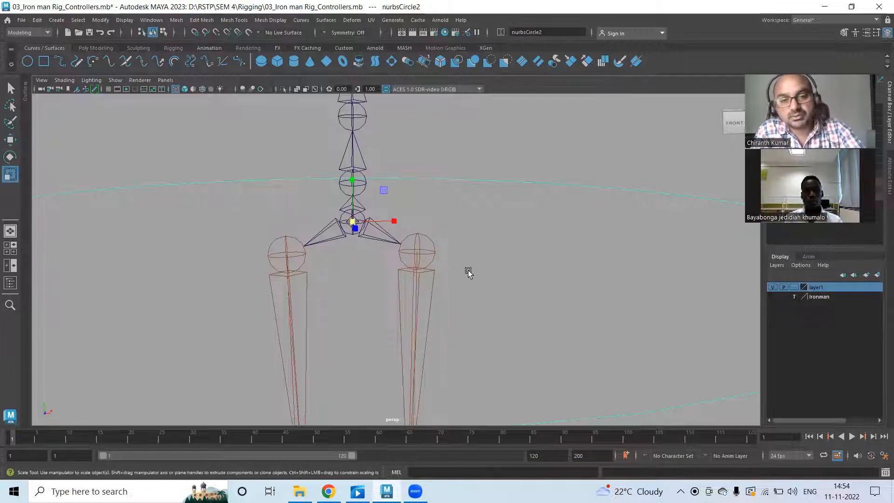
pyautogui.scroll(-5, 467, 272)
pyautogui.keyDown('alt'); pyautogui.moveTo(377, 251); pyautogui.dragTo(225, 254); pyautogui.keyUp('alt')
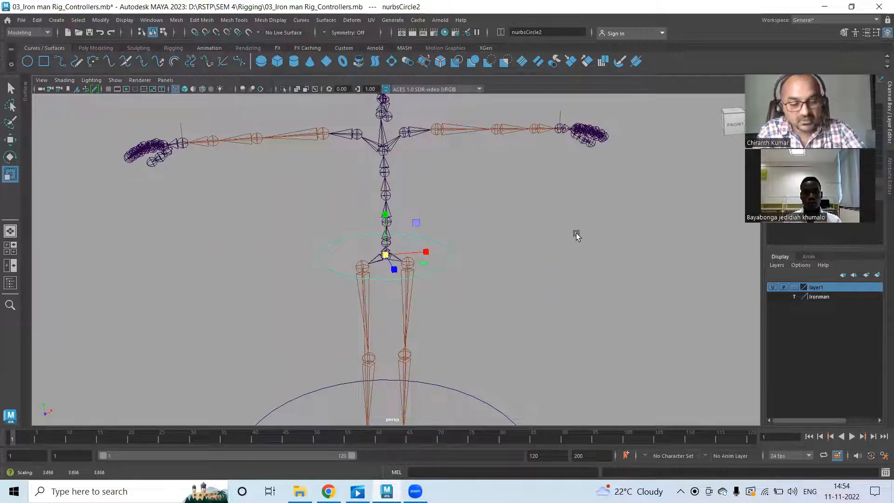
pyautogui.keyDown('alt'); pyautogui.moveTo(525, 256); pyautogui.dragTo(370, 254); pyautogui.keyUp('alt')
pyautogui.scroll(4, 558, 284)
pyautogui.keyDown('alt'); pyautogui.moveTo(512, 236); pyautogui.dragTo(515, 240); pyautogui.keyUp('alt')
pyautogui.press('w')
pyautogui.press('r')
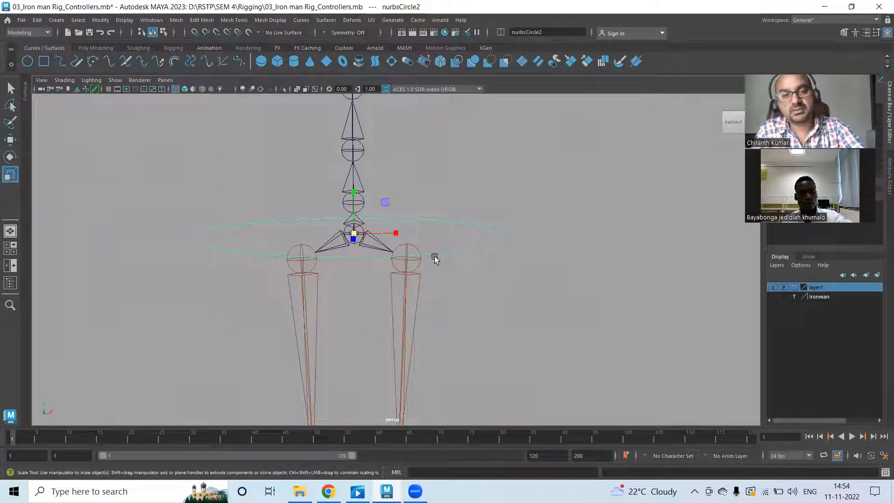
# - Duplicate the hip circle and scale the copy slightly smaller to form an inner concentric ring
pyautogui.hotkey('ctrl', 'd')
pyautogui.moveTo(357, 231); pyautogui.dragTo(393, 252)
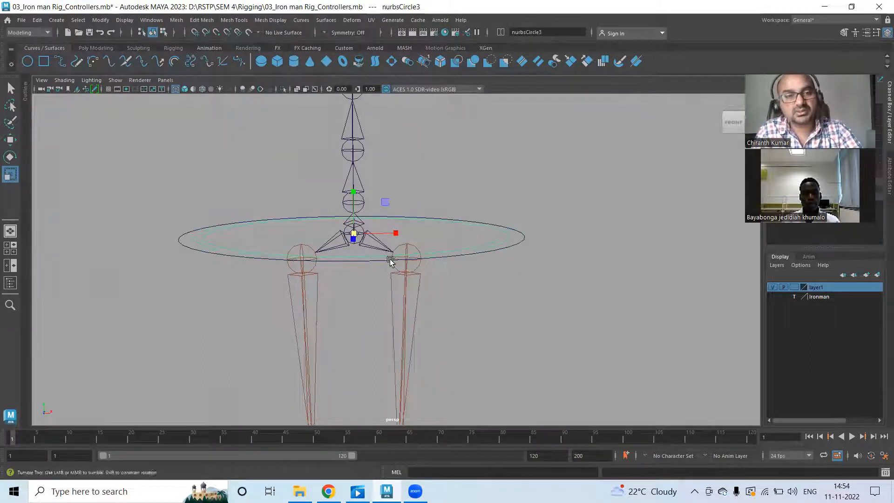
pyautogui.keyDown('alt'); pyautogui.moveTo(391, 258); pyautogui.dragTo(394, 284); pyautogui.keyUp('alt')
pyautogui.keyDown('alt'); pyautogui.moveTo(394, 284); pyautogui.dragTo(446, 284, button='right'); pyautogui.keyUp('alt')
pyautogui.keyDown('alt'); pyautogui.moveTo(446, 283); pyautogui.dragTo(467, 251, button='middle'); pyautogui.keyUp('alt')
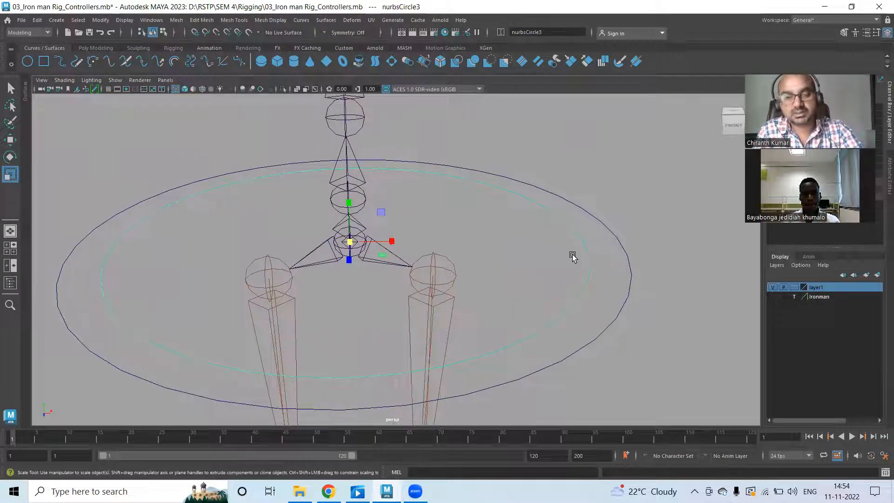
# - Test-rotate the HIP joint to check how it moves the legs, and undo the rotation
pyautogui.press('w')
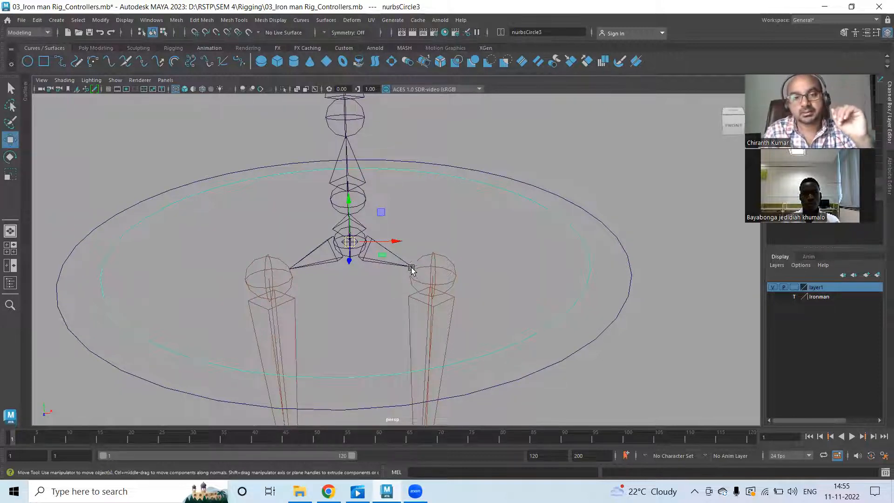
pyautogui.click(445, 263)
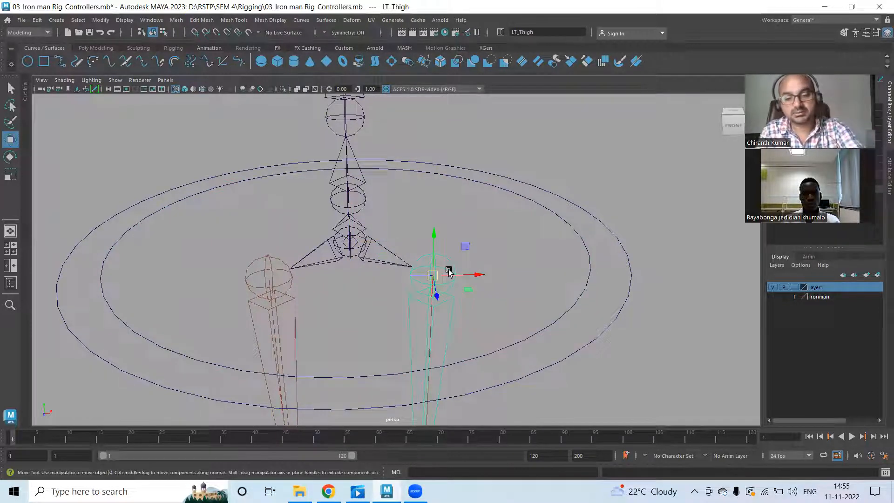
pyautogui.press('Up')
pyautogui.keyDown('alt'); pyautogui.moveTo(413, 280); pyautogui.dragTo(392, 264); pyautogui.keyUp('alt')
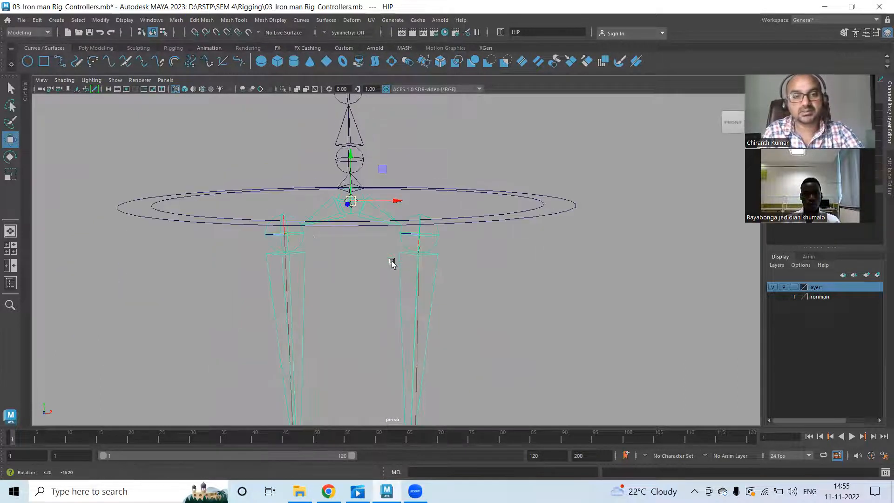
pyautogui.press('e')
pyautogui.moveTo(384, 180); pyautogui.dragTo(383, 158)
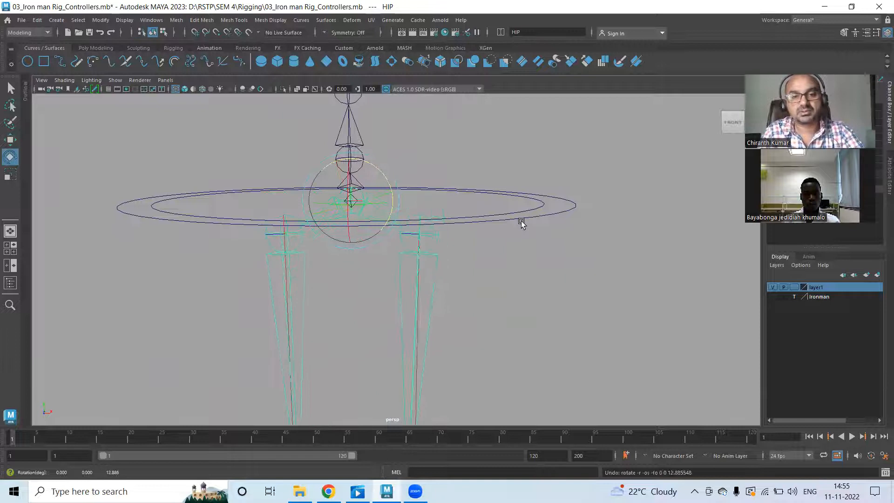
pyautogui.hotkey('ctrl', 'z')
pyautogui.press('w')
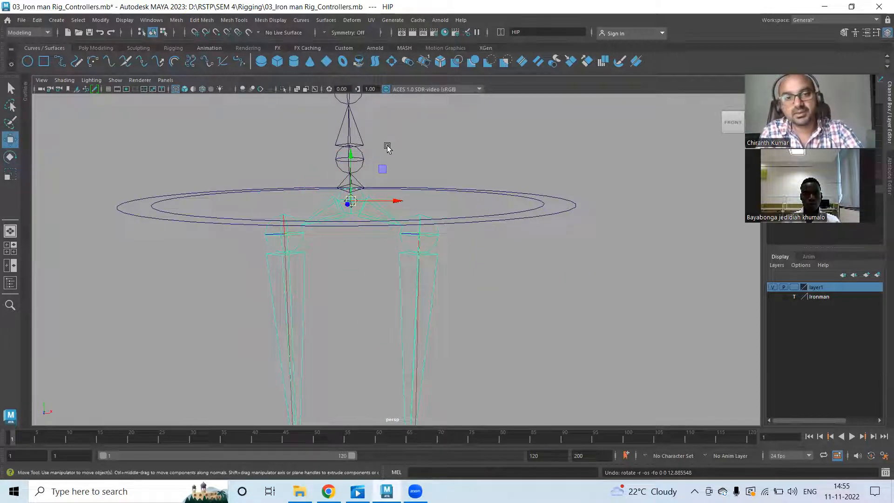
# - Test-rotate the Spine joint, undo the rotation, and select the parent COG joint to check its hierarchy
pyautogui.click(345, 132)
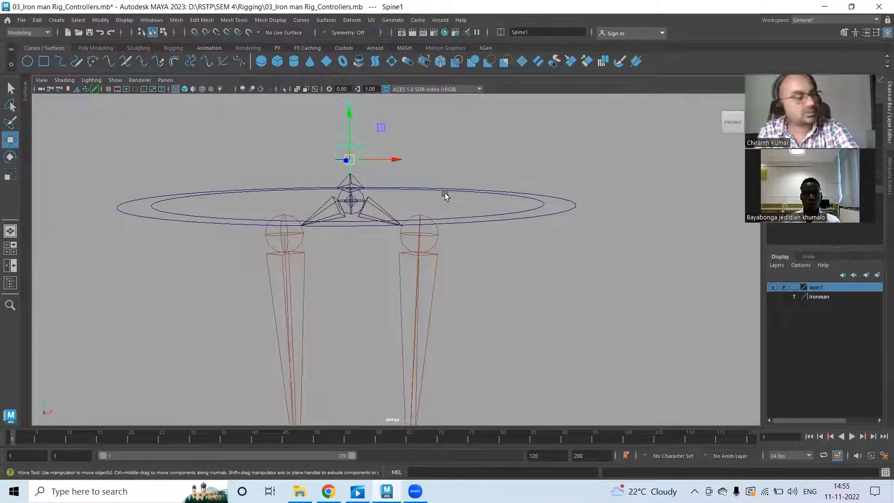
pyautogui.press('Up')
pyautogui.keyDown('alt'); pyautogui.moveTo(422, 216); pyautogui.dragTo(413, 262); pyautogui.keyUp('alt')
pyautogui.press('e')
pyautogui.moveTo(365, 287)
pyautogui.mouseDown()
pyautogui.moveTo(341, 254)
pyautogui.moveTo(370, 289)
pyautogui.mouseUp()
pyautogui.hotkey('ctrl', 'z')
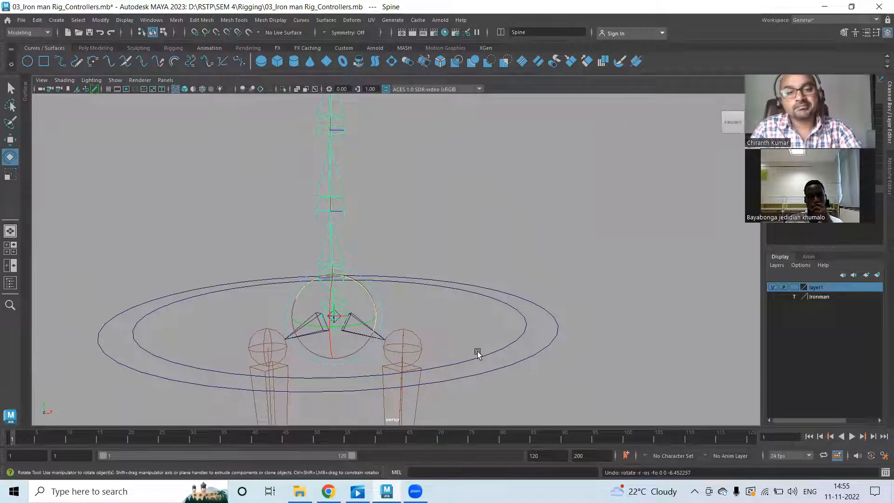
pyautogui.click(420, 341)
pyautogui.press('Up')
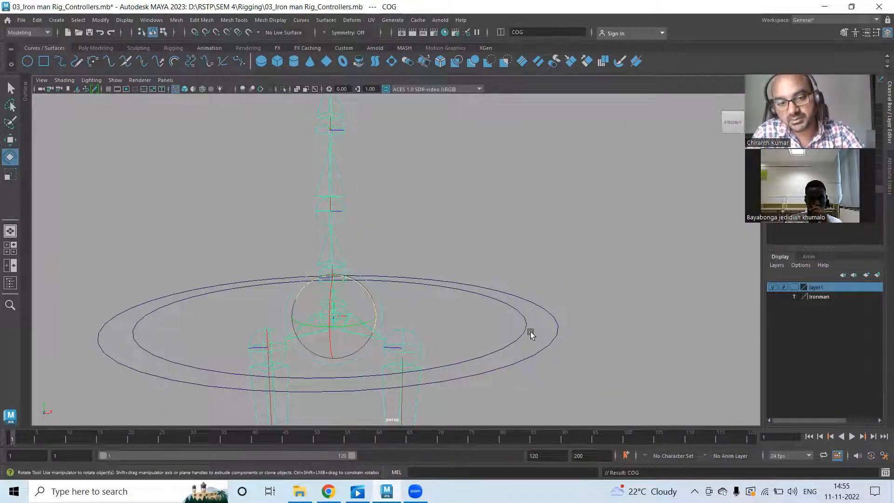
pyautogui.click(508, 303)
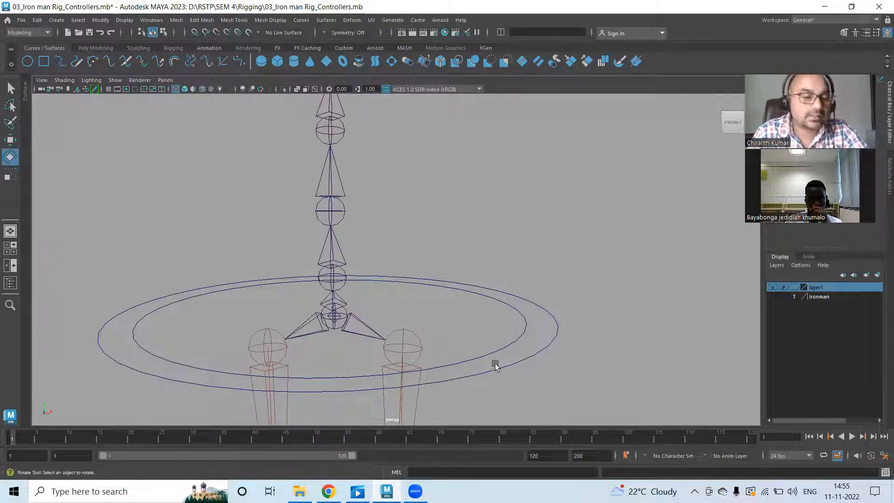
# - Duplicate the inner hip circle and snap the copy to the Spine1 joint just above the hips
pyautogui.click(522, 335)
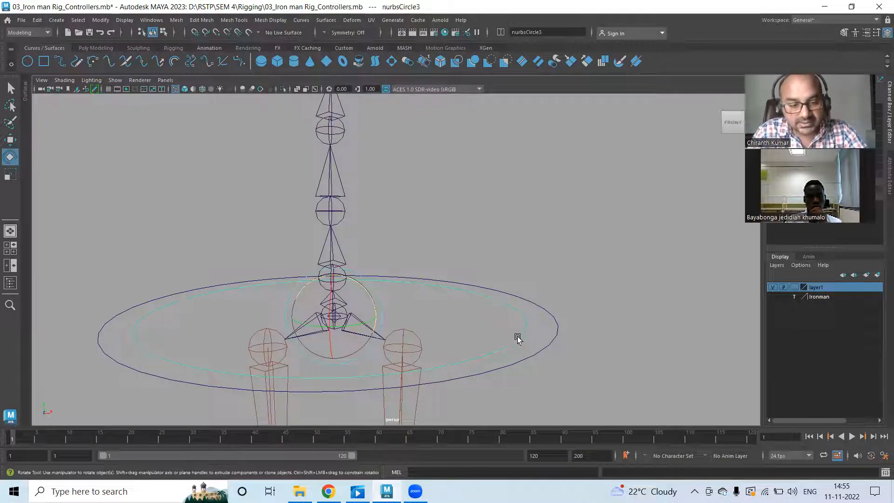
pyautogui.press('w')
pyautogui.hotkey('ctrl', 'd')
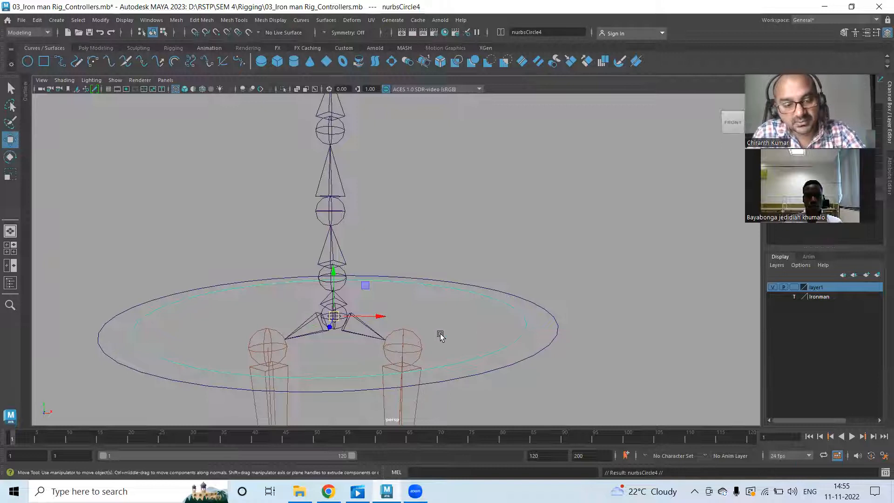
pyautogui.moveTo(335, 316); pyautogui.dragTo(334, 278)
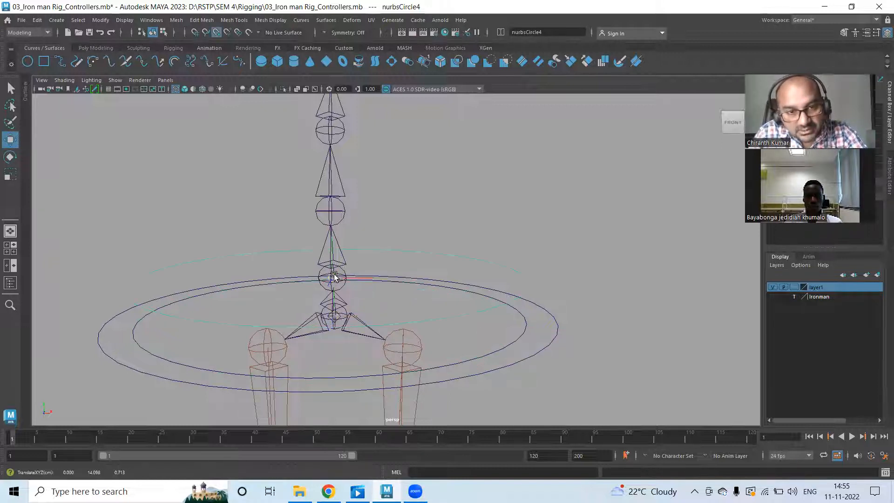
# - Select four alternate control vertices on the inner hip circle
pyautogui.keyDown('alt'); pyautogui.moveTo(524, 280); pyautogui.dragTo(443, 242); pyautogui.keyUp('alt')
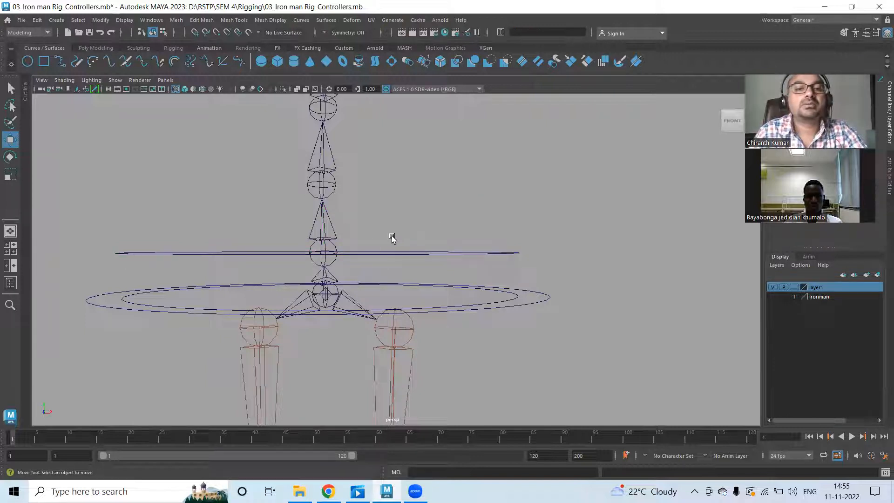
pyautogui.click(526, 302)
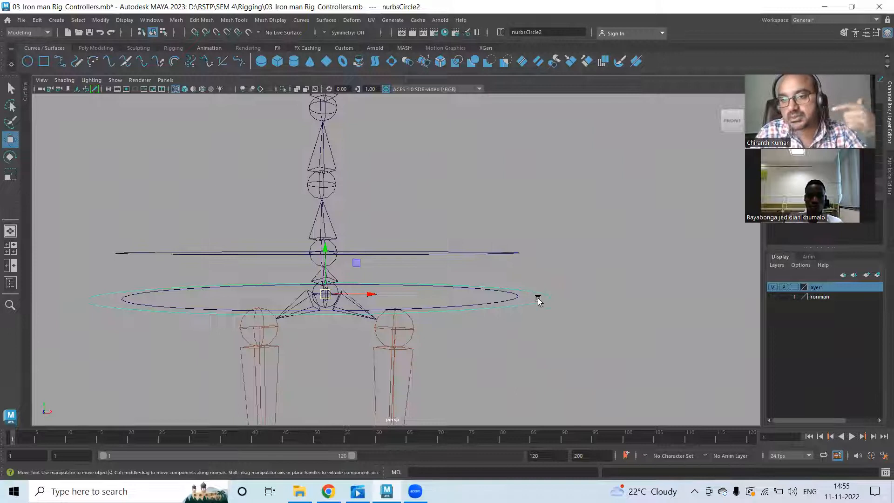
pyautogui.click(496, 296)
pyautogui.keyDown('alt'); pyautogui.moveTo(525, 340); pyautogui.dragTo(495, 339); pyautogui.keyUp('alt')
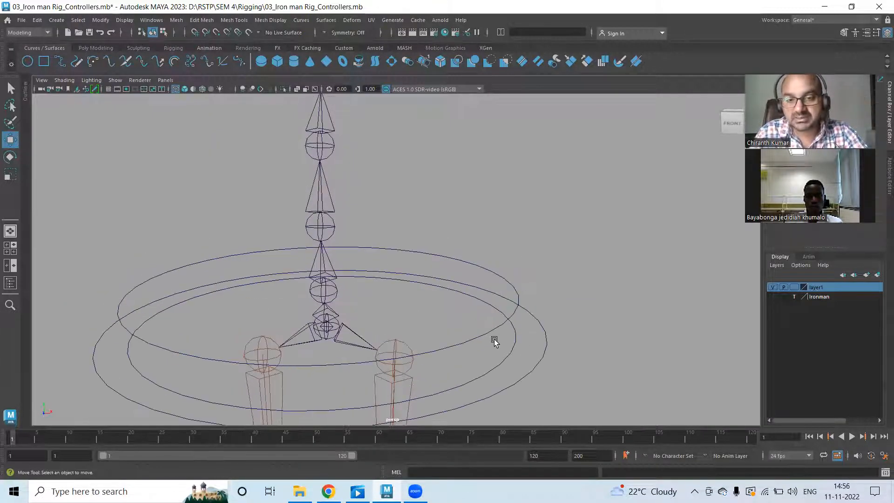
pyautogui.click(522, 352)
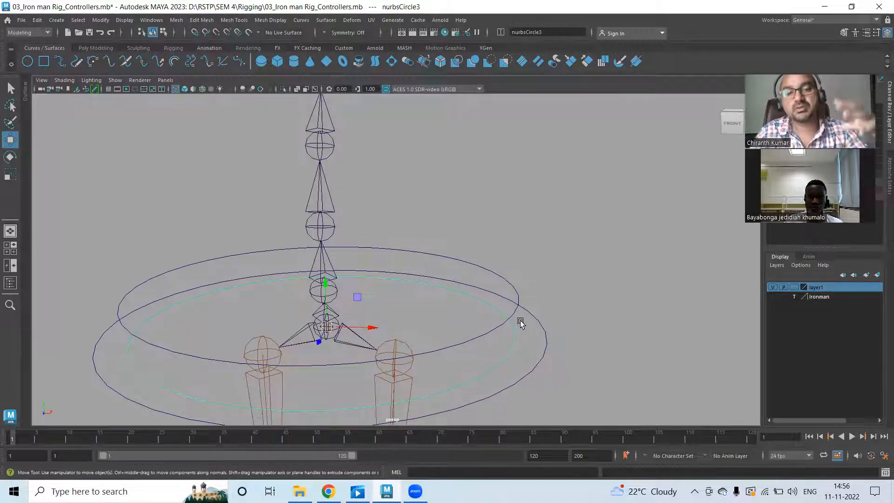
pyautogui.keyDown('alt'); pyautogui.moveTo(661, 331); pyautogui.dragTo(602, 247); pyautogui.keyUp('alt')
pyautogui.moveTo(602, 247); pyautogui.dragTo(545, 246, button='right')
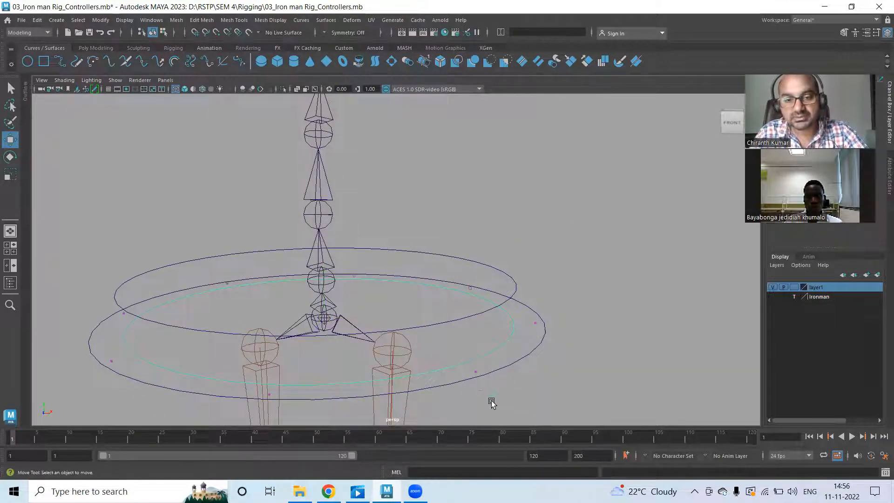
pyautogui.click(475, 372)
pyautogui.keyDown('shift'); pyautogui.moveTo(480, 299); pyautogui.dragTo(459, 280); pyautogui.keyUp('shift')
pyautogui.keyDown('shift'); pyautogui.click(230, 283); pyautogui.keyUp('shift')
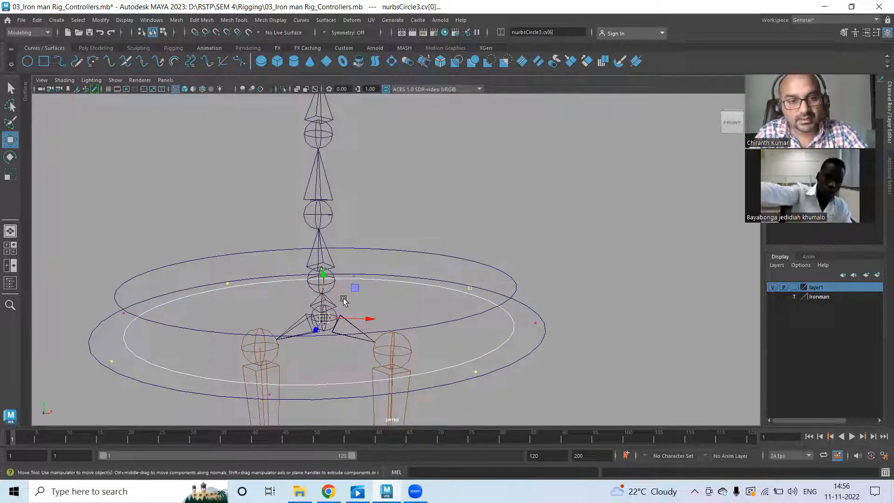
# - Scale the selected control vertices outward and raise them to shape the inner hip circle into a wavy curve
pyautogui.moveTo(320, 278); pyautogui.dragTo(329, 208)
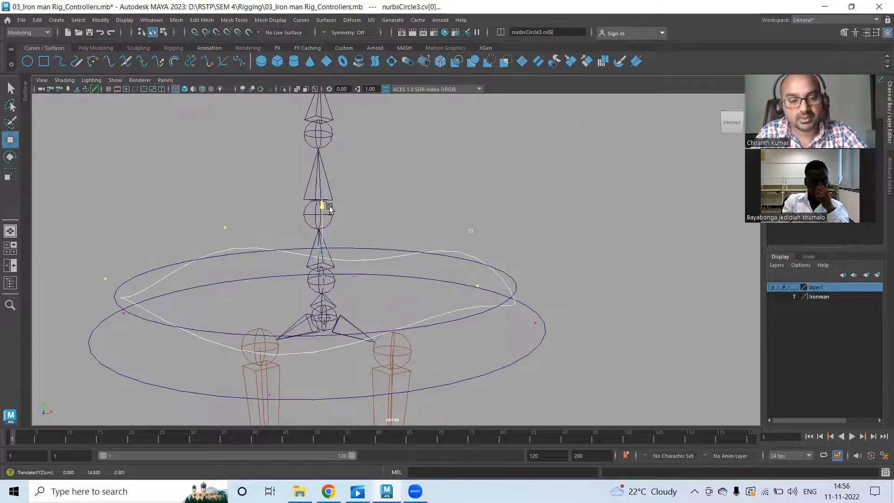
pyautogui.hotkey('ctrl', 'z')
pyautogui.press('r')
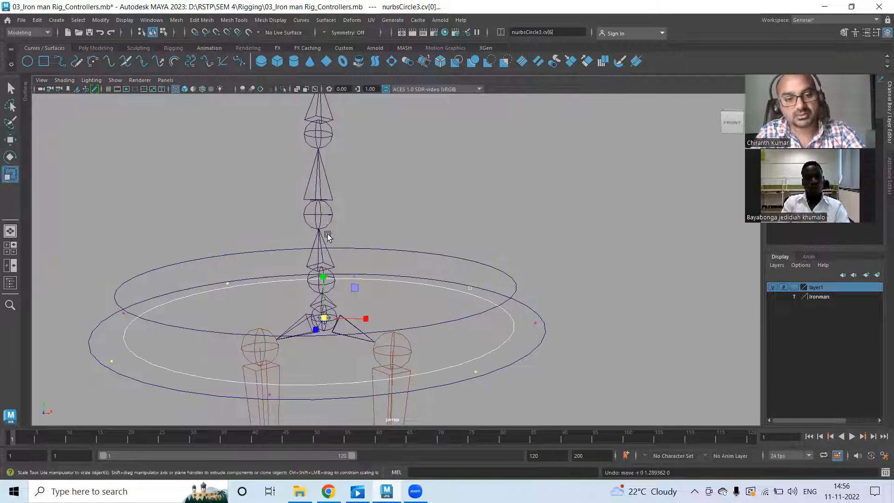
pyautogui.moveTo(322, 318); pyautogui.dragTo(395, 315)
pyautogui.press('w')
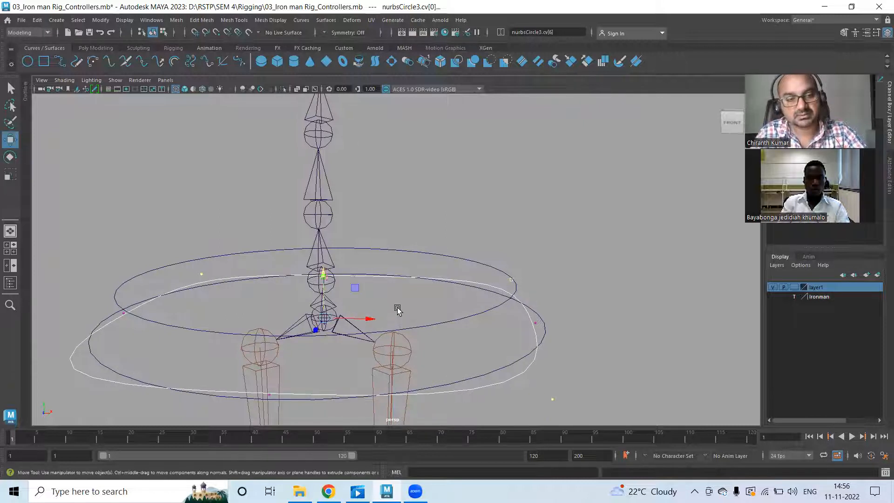
pyautogui.moveTo(323, 273); pyautogui.dragTo(323, 224)
pyautogui.keyDown('alt'); pyautogui.moveTo(442, 368); pyautogui.dragTo(463, 333); pyautogui.keyUp('alt')
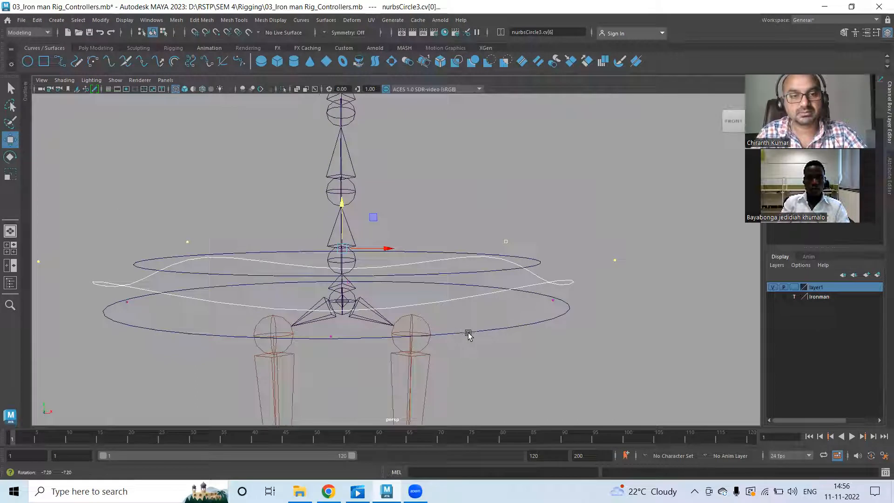
# - Return to object selection and select the whole wavy hip curve
pyautogui.moveTo(558, 281); pyautogui.dragTo(613, 218, button='right')
pyautogui.click(606, 280)
pyautogui.moveTo(536, 332); pyautogui.dragTo(520, 304)
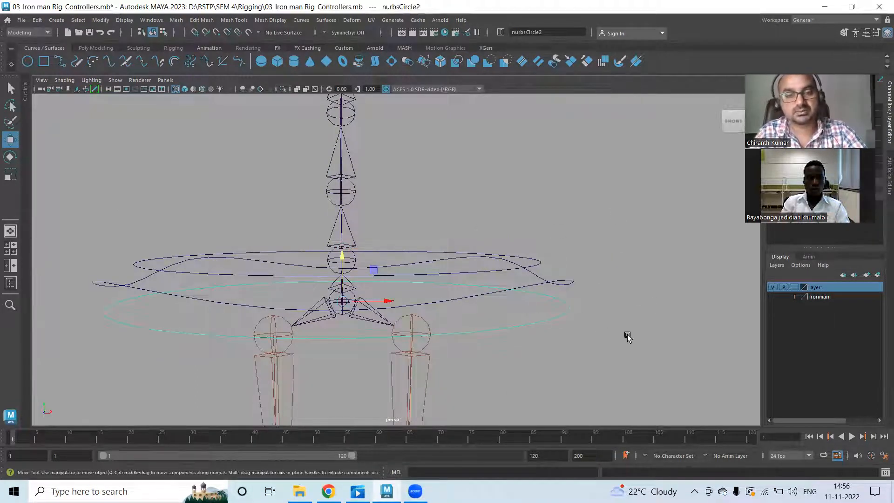
pyautogui.moveTo(556, 266); pyautogui.dragTo(577, 285)
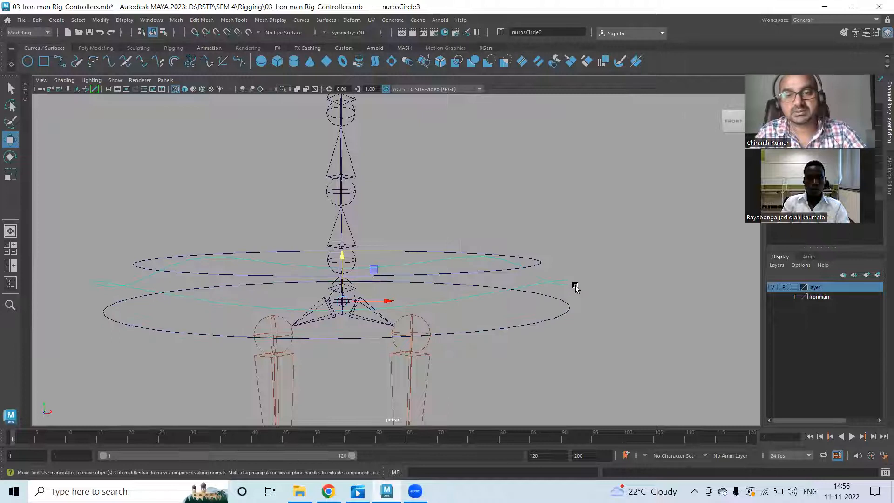
# - Try centering the wavy hip curve's pivot and snapping the curve to the hip joint, and undo the changes
pyautogui.click(100, 20)
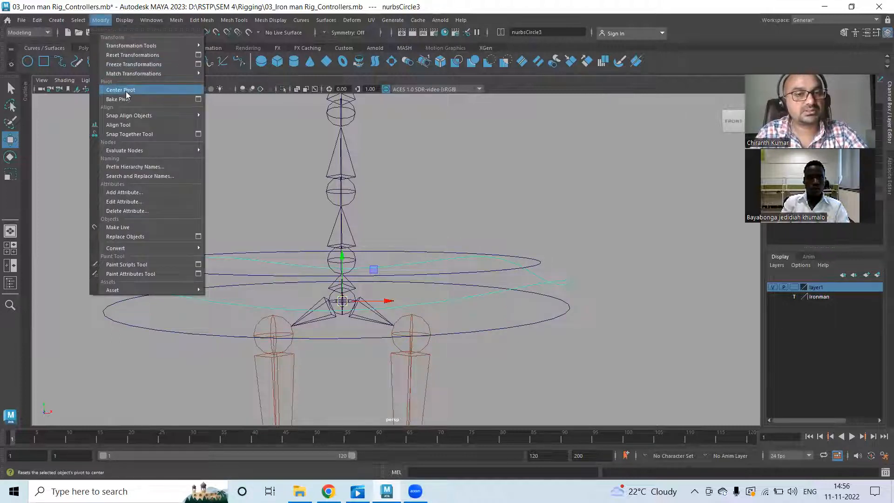
pyautogui.click(127, 90)
pyautogui.click(101, 21)
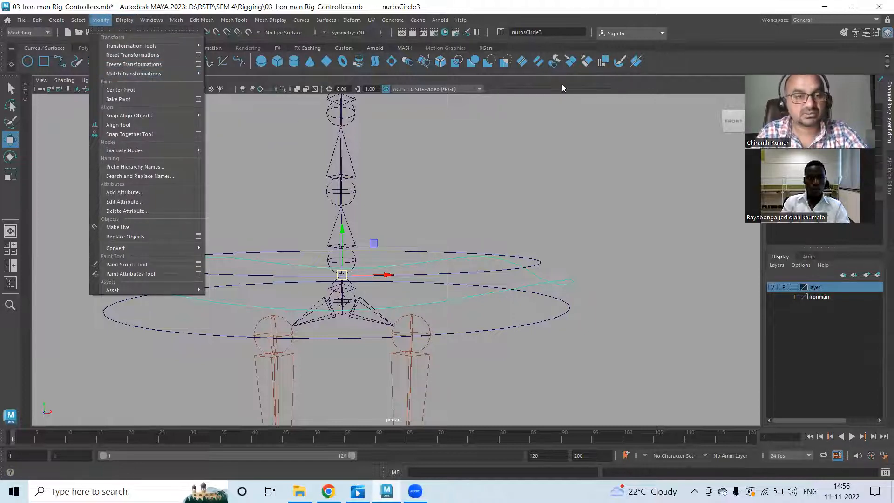
pyautogui.click(527, 81)
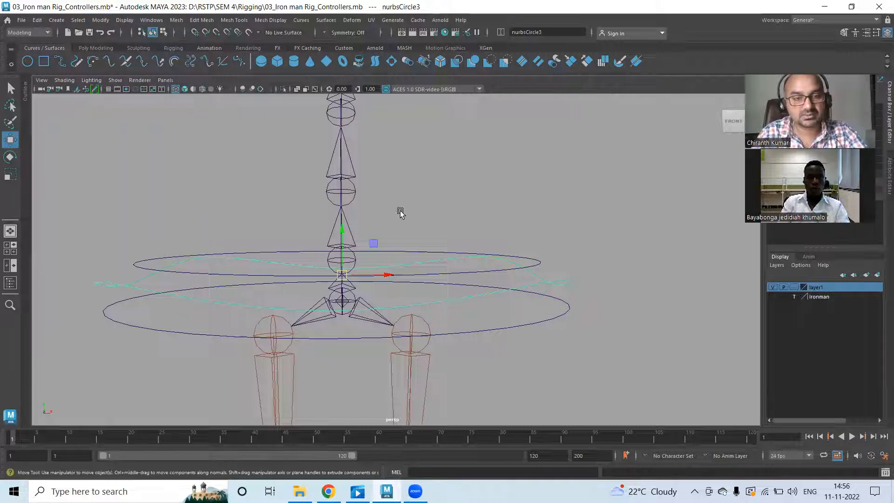
pyautogui.moveTo(340, 277); pyautogui.dragTo(342, 302)
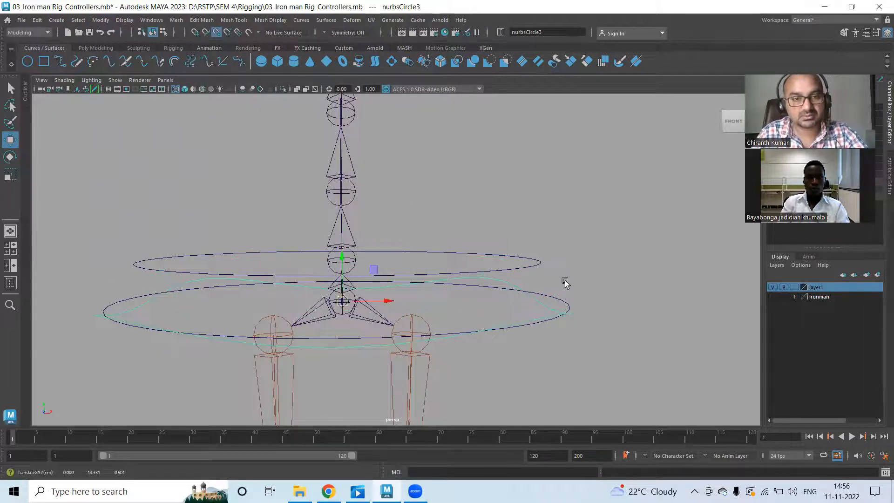
pyautogui.click(669, 263)
pyautogui.keyDown('alt'); pyautogui.moveTo(666, 265); pyautogui.dragTo(503, 274); pyautogui.keyUp('alt')
pyautogui.hotkey('ctrl', 'z')
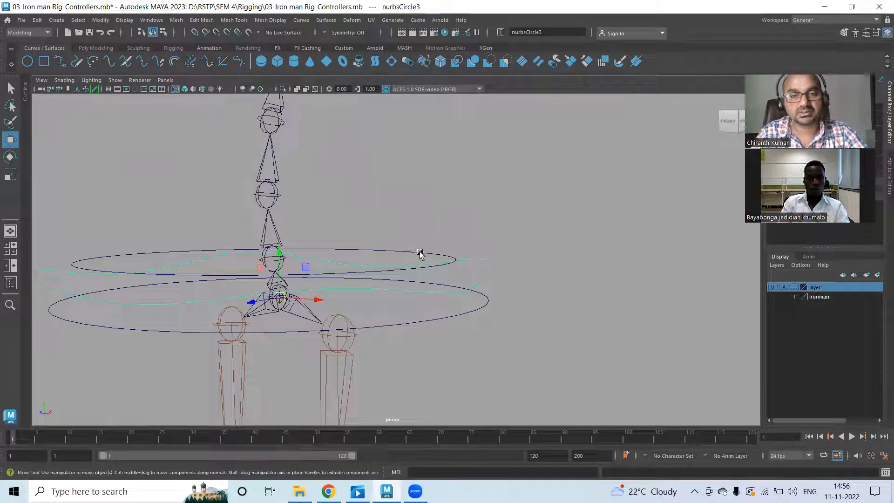
# - Duplicate the Spine1 circle and snap the copy to the spine joint two joints above Spine1
pyautogui.hotkey('ctrl', 'd')
pyautogui.keyDown('alt'); pyautogui.moveTo(491, 221); pyautogui.dragTo(417, 228); pyautogui.keyUp('alt')
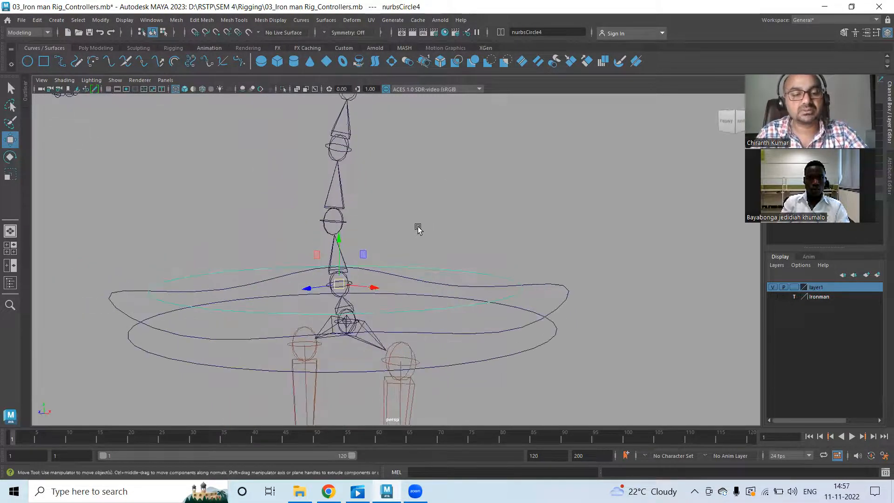
pyautogui.keyDown('alt'); pyautogui.moveTo(515, 204); pyautogui.dragTo(442, 192, button='right'); pyautogui.keyUp('alt')
pyautogui.keyDown('alt'); pyautogui.moveTo(442, 192); pyautogui.dragTo(458, 246, button='middle'); pyautogui.keyUp('alt')
pyautogui.keyDown('alt'); pyautogui.moveTo(459, 247); pyautogui.dragTo(434, 244, button='right'); pyautogui.keyUp('alt')
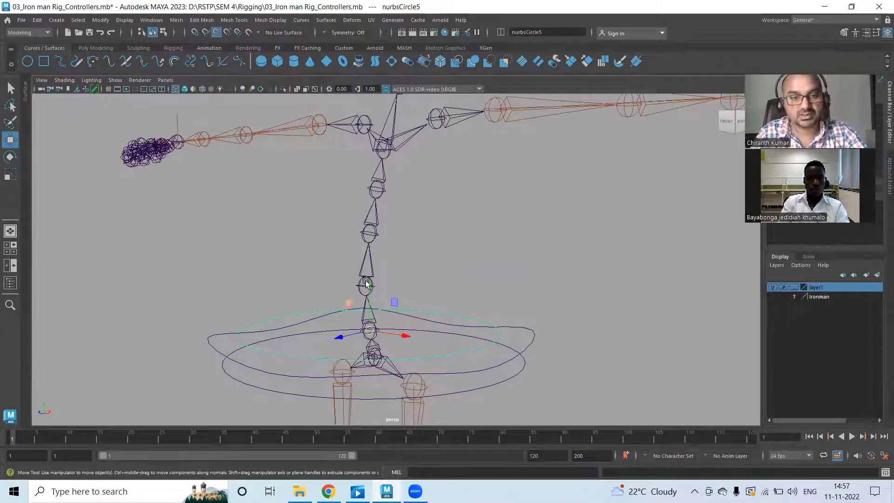
pyautogui.moveTo(370, 323); pyautogui.dragTo(377, 227)
# - Duplicate the upper spine circle, snap the copy to the chest joint where the clavicles branch off, and enlarge it
pyautogui.hotkey('ctrl', 'd')
pyautogui.press('v')
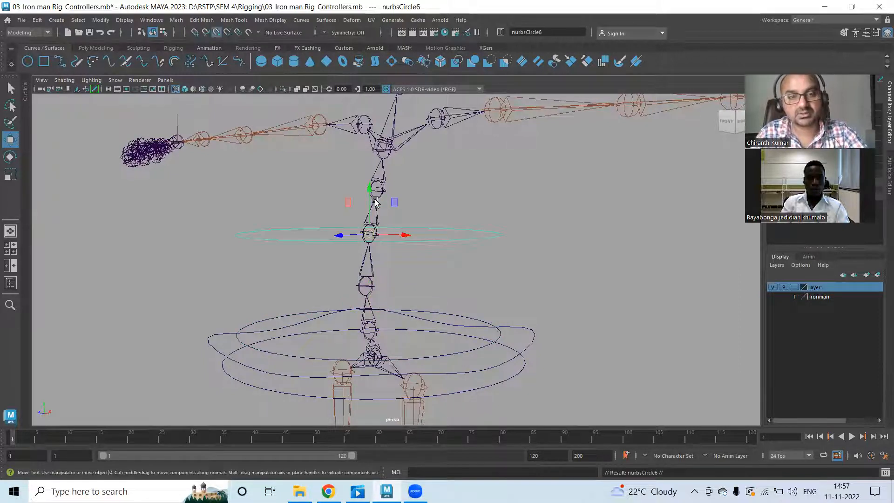
pyautogui.moveTo(383, 145); pyautogui.dragTo(385, 140, button='middle')
pyautogui.press('r')
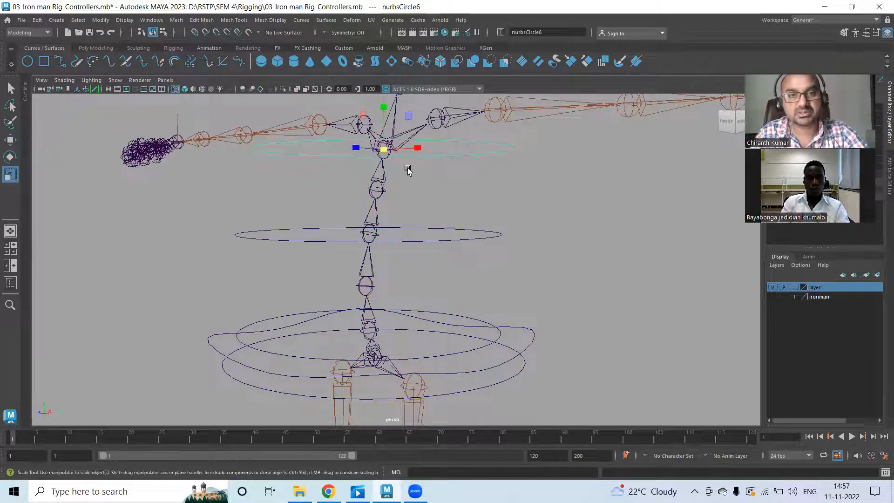
pyautogui.moveTo(393, 150); pyautogui.dragTo(414, 161)
# - Duplicate the chest circle, snap the copy to the neck base joint, and scale it down around the neck
pyautogui.keyDown('alt'); pyautogui.moveTo(513, 191); pyautogui.dragTo(507, 246); pyautogui.keyUp('alt')
pyautogui.press('w')
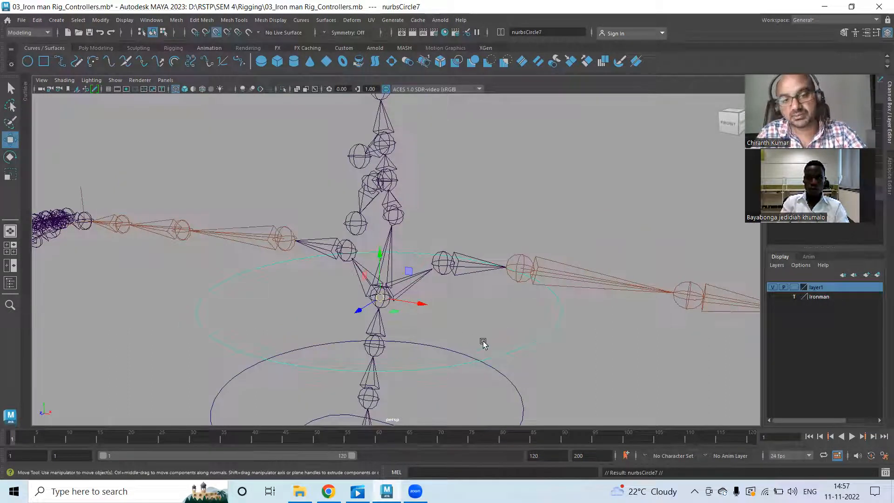
pyautogui.moveTo(390, 227); pyautogui.dragTo(393, 215, button='middle')
pyautogui.press('r')
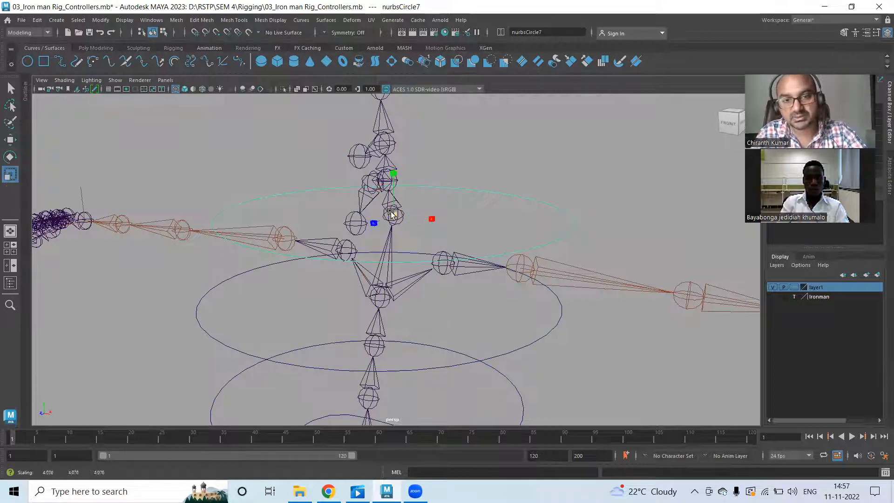
pyautogui.keyDown('alt'); pyautogui.moveTo(492, 250); pyautogui.dragTo(454, 249); pyautogui.keyUp('alt')
pyautogui.moveTo(324, 202); pyautogui.dragTo(315, 201)
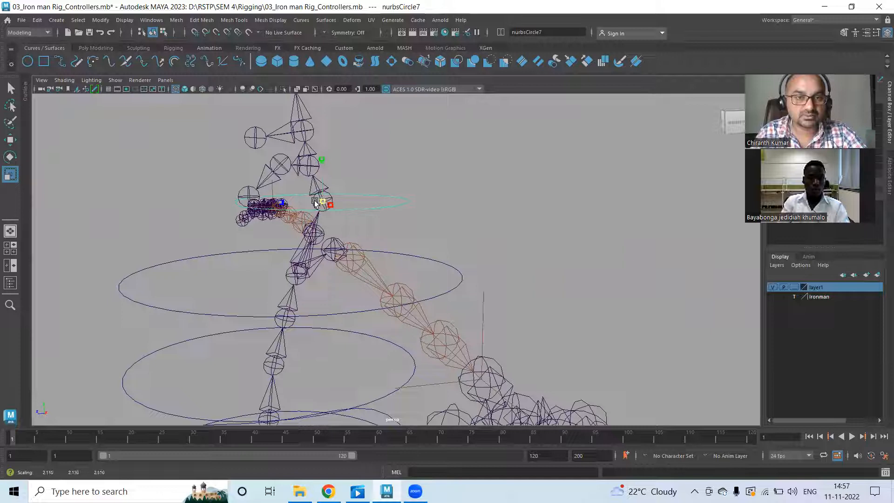
# - Tilt the neck circle to follow the collar, checking its fit by temporarily showing the Ironman layer
pyautogui.press('e')
pyautogui.moveTo(298, 173)
pyautogui.mouseDown()
pyautogui.moveTo(295, 183)
pyautogui.moveTo(381, 260)
pyautogui.moveTo(438, 239)
pyautogui.moveTo(387, 243)
pyautogui.mouseUp()
pyautogui.press('w')
pyautogui.click(773, 297)
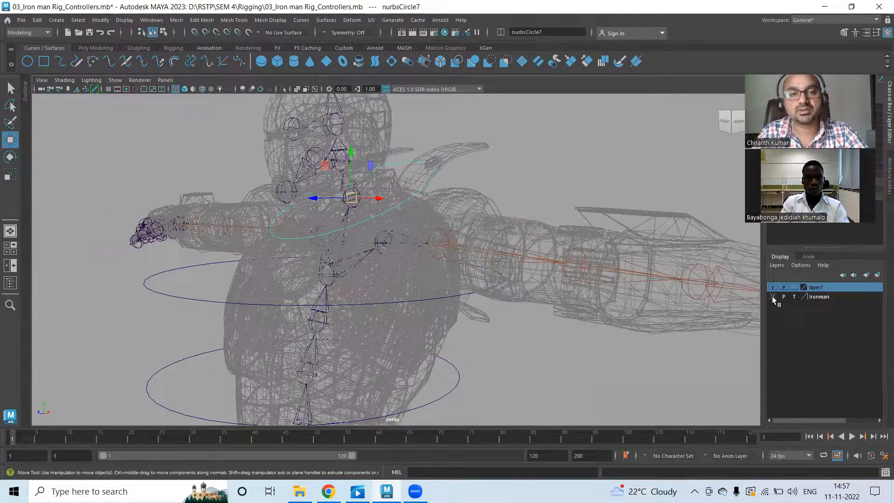
pyautogui.keyDown('alt'); pyautogui.moveTo(485, 176); pyautogui.dragTo(405, 204); pyautogui.keyUp('alt')
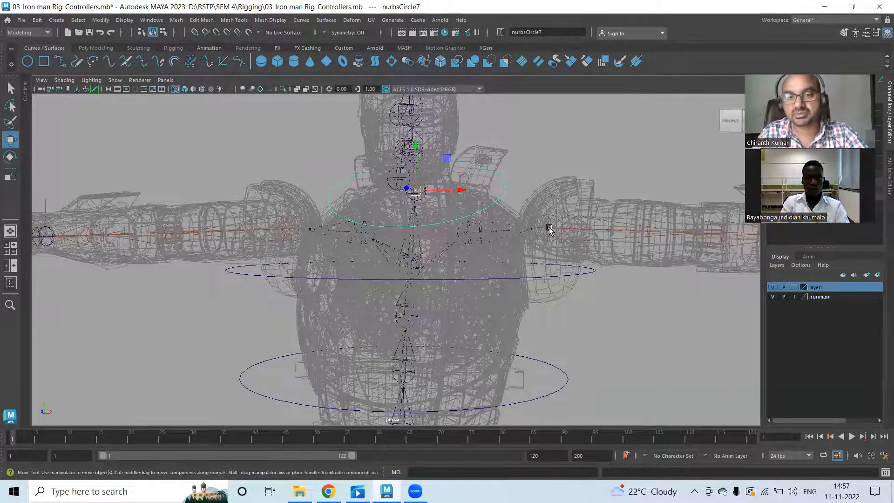
pyautogui.click(776, 297)
# - Duplicate the chest circle and set the copy's Rotate Z to 90 so it stands upright
pyautogui.keyDown('alt'); pyautogui.moveTo(522, 175); pyautogui.dragTo(415, 274); pyautogui.keyUp('alt')
pyautogui.click(401, 259)
pyautogui.press('e')
pyautogui.moveTo(367, 214); pyautogui.dragTo(375, 279)
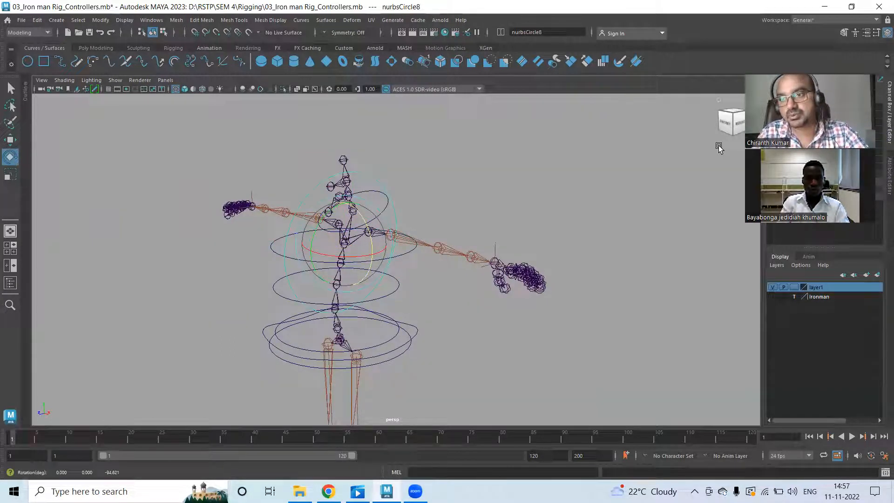
pyautogui.moveTo(852, 80); pyautogui.dragTo(717, 102)
pyautogui.click(873, 147)
pyautogui.write('90')
pyautogui.press('Return')
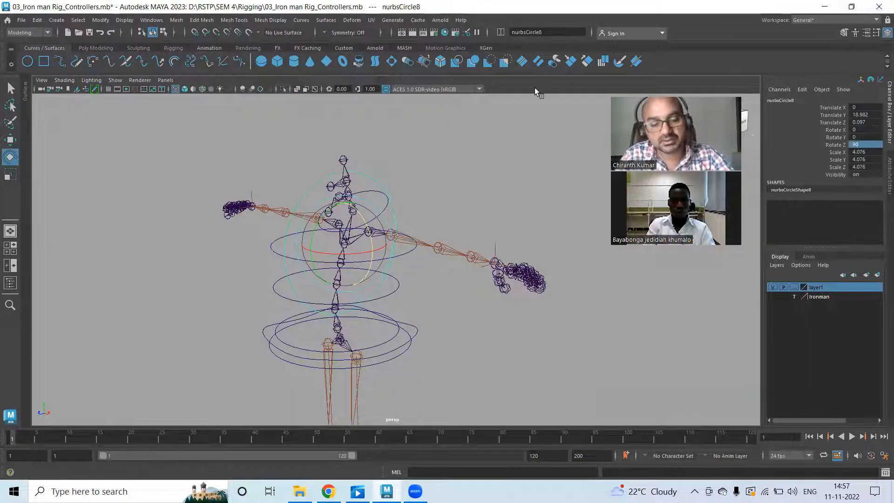
# - Snap the upright circle to the character's left wrist joint
pyautogui.press('w')
pyautogui.keyDown('alt'); pyautogui.moveTo(470, 247); pyautogui.dragTo(514, 275, button='right'); pyautogui.keyUp('alt')
pyautogui.keyDown('alt'); pyautogui.moveTo(514, 275); pyautogui.dragTo(530, 276); pyautogui.keyUp('alt')
pyautogui.keyDown('alt'); pyautogui.moveTo(489, 254); pyautogui.dragTo(373, 241, button='middle'); pyautogui.keyUp('alt')
pyautogui.press('v')
pyautogui.moveTo(502, 276); pyautogui.dragTo(502, 283, button='middle')
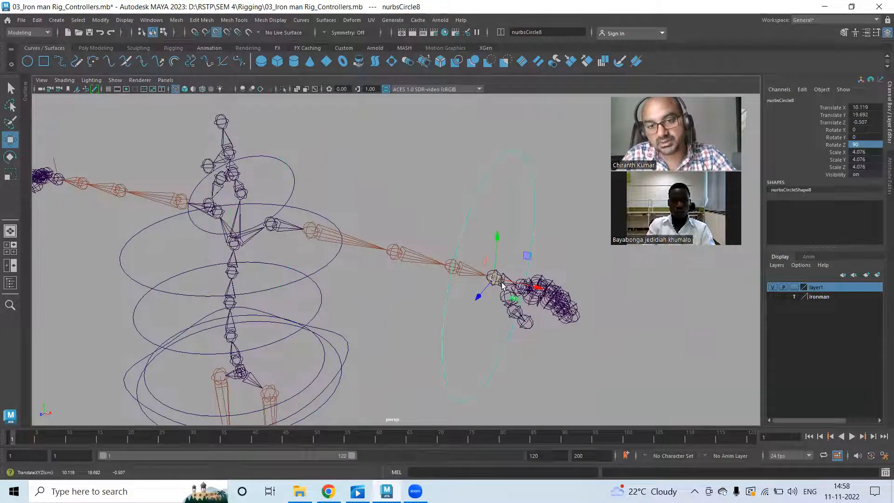
# - Scale the left wrist circle uniformly down to about 1.505 to fit around the wrist
pyautogui.press('r')
pyautogui.moveTo(493, 276); pyautogui.dragTo(345, 289)
pyautogui.keyDown('alt'); pyautogui.moveTo(431, 225); pyautogui.dragTo(499, 202, button='right'); pyautogui.keyUp('alt')
pyautogui.keyDown('alt'); pyautogui.moveTo(498, 201); pyautogui.dragTo(477, 207); pyautogui.keyUp('alt')
pyautogui.moveTo(418, 268); pyautogui.dragTo(421, 266)
# - Duplicate the wrist circle and snap the copy to the character's right wrist joint
pyautogui.press('w')
pyautogui.keyDown('alt'); pyautogui.moveTo(351, 179); pyautogui.dragTo(459, 178, button='middle'); pyautogui.keyUp('alt')
pyautogui.press('v')
pyautogui.middleClick(278, 186)
pyautogui.keyDown('alt'); pyautogui.moveTo(289, 241); pyautogui.dragTo(353, 229); pyautogui.keyUp('alt')
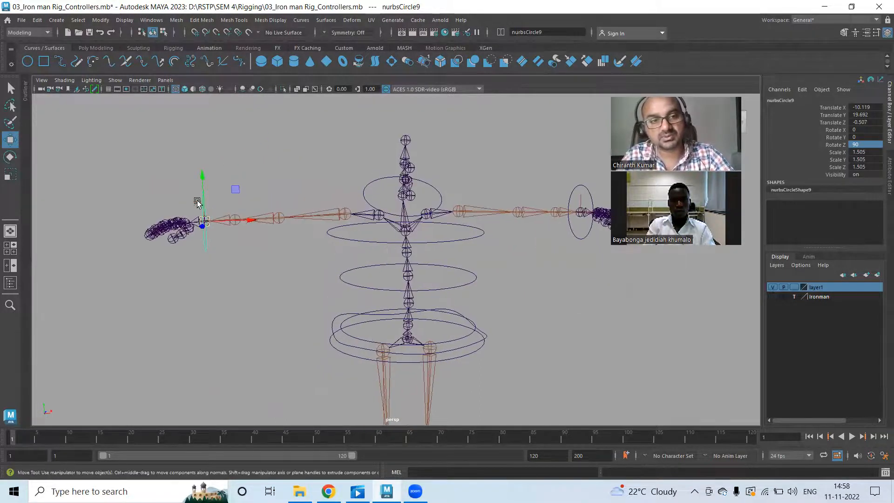
pyautogui.keyDown('alt'); pyautogui.moveTo(504, 225); pyautogui.dragTo(387, 217, button='middle'); pyautogui.keyUp('alt')
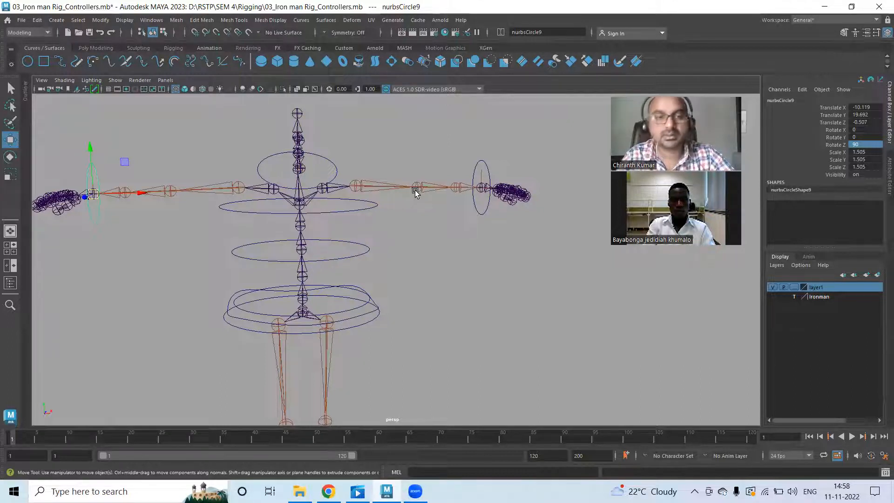
# - Duplicate the chest circle and move the copy behind the left arm, to about X 3.9 and Z -6.66
pyautogui.click(372, 205)
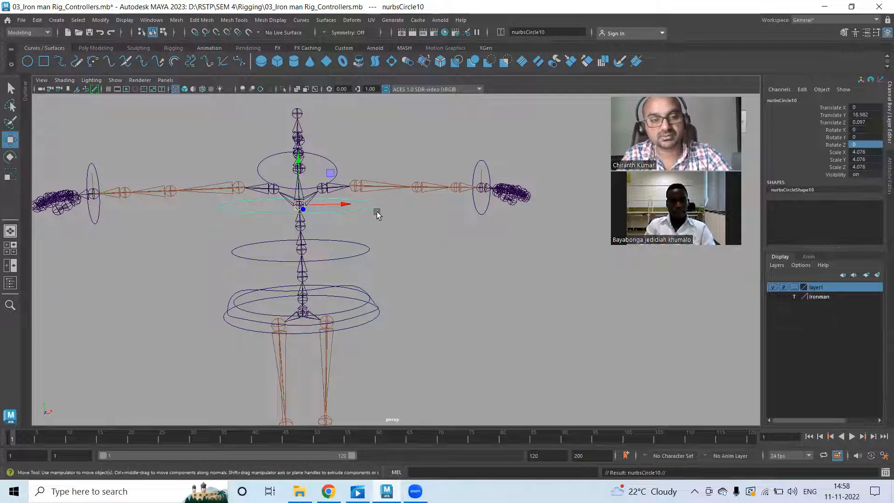
pyautogui.keyDown('alt'); pyautogui.moveTo(448, 209); pyautogui.dragTo(373, 292); pyautogui.keyUp('alt')
pyautogui.moveTo(300, 197); pyautogui.dragTo(485, 154)
pyautogui.keyDown('alt'); pyautogui.moveTo(487, 151); pyautogui.dragTo(475, 261, button='middle'); pyautogui.keyUp('alt')
pyautogui.moveTo(446, 205); pyautogui.dragTo(503, 251)
# - Rotate the circle behind the left arm upright by setting its Rotate X to 90
pyautogui.press('e')
pyautogui.moveTo(465, 213); pyautogui.dragTo(436, 272)
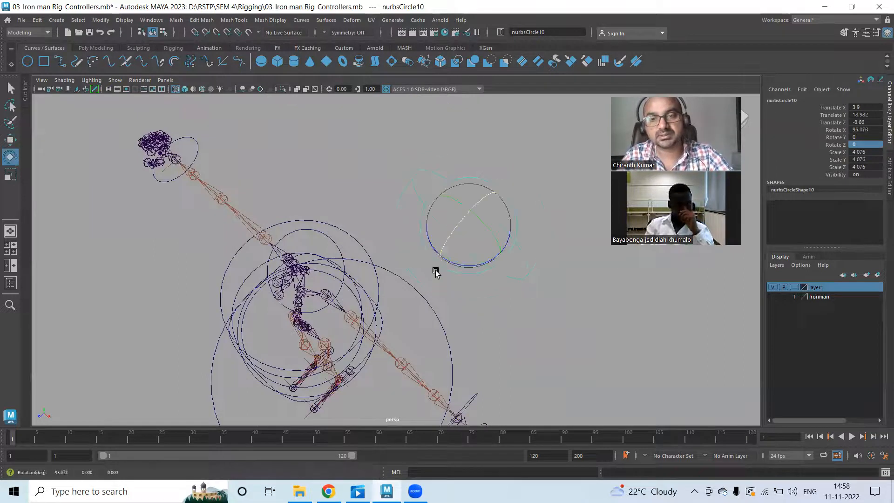
pyautogui.doubleClick(871, 129)
pyautogui.write('90')
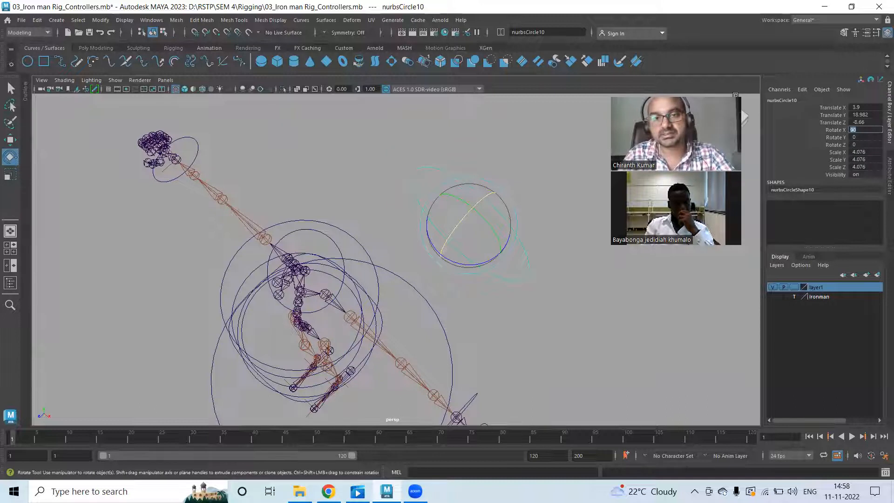
pyautogui.keyDown('alt'); pyautogui.moveTo(471, 169); pyautogui.dragTo(480, 192); pyautogui.keyUp('alt')
pyautogui.press('w')
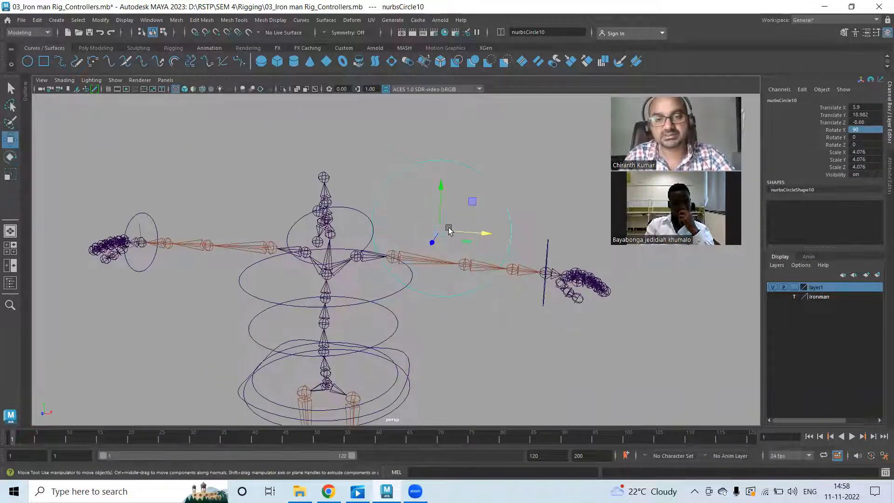
# - Scale the upright circle behind the left arm uniformly down to about 1.765 and move it along X to about 6.682
pyautogui.press('r')
pyautogui.moveTo(441, 231); pyautogui.dragTo(379, 222)
pyautogui.press('w')
pyautogui.moveTo(469, 232); pyautogui.dragTo(505, 236)
pyautogui.press('f')
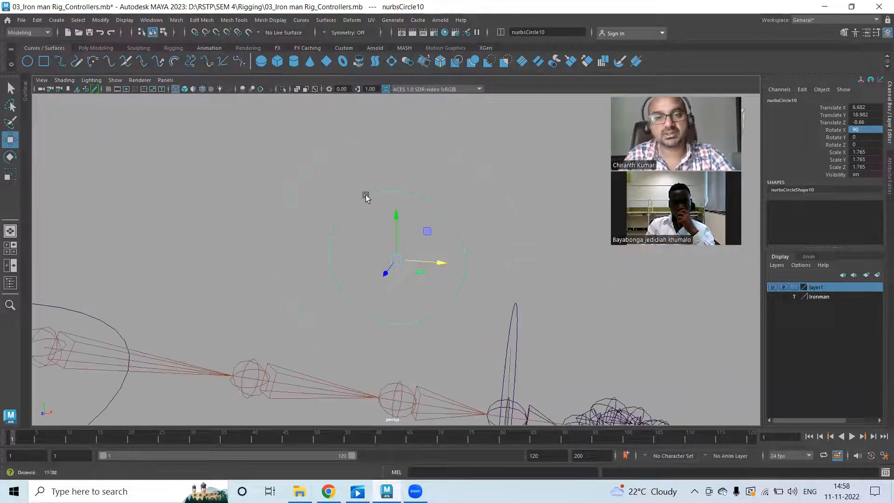
# - Select the circle's four diagonal control vertices and scale them inward to turn it into a four-pointed star
pyautogui.moveTo(486, 200); pyautogui.dragTo(368, 201, button='right')
pyautogui.moveTo(439, 189); pyautogui.dragTo(463, 223)
pyautogui.keyDown('shift'); pyautogui.moveTo(446, 276); pyautogui.dragTo(460, 329); pyautogui.keyUp('shift')
pyautogui.keyDown('shift'); pyautogui.moveTo(372, 318); pyautogui.dragTo(328, 198); pyautogui.keyUp('shift')
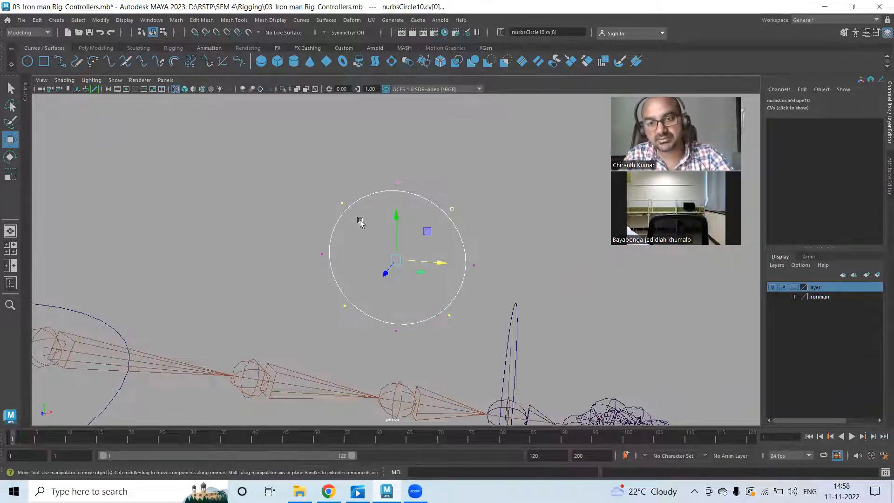
pyautogui.press('r')
pyautogui.moveTo(398, 260); pyautogui.dragTo(322, 238)
# - Move the star's four inner control vertices in depth so the curve bends out of its flat plane
pyautogui.press('w')
pyautogui.keyDown('alt'); pyautogui.moveTo(497, 269); pyautogui.dragTo(413, 273); pyautogui.keyUp('alt')
pyautogui.moveTo(358, 258); pyautogui.dragTo(400, 256)
# - Scale the star's four outer control vertices inward to make the shape smaller, and return to object selection
pyautogui.press('r')
pyautogui.moveTo(415, 342); pyautogui.dragTo(428, 356)
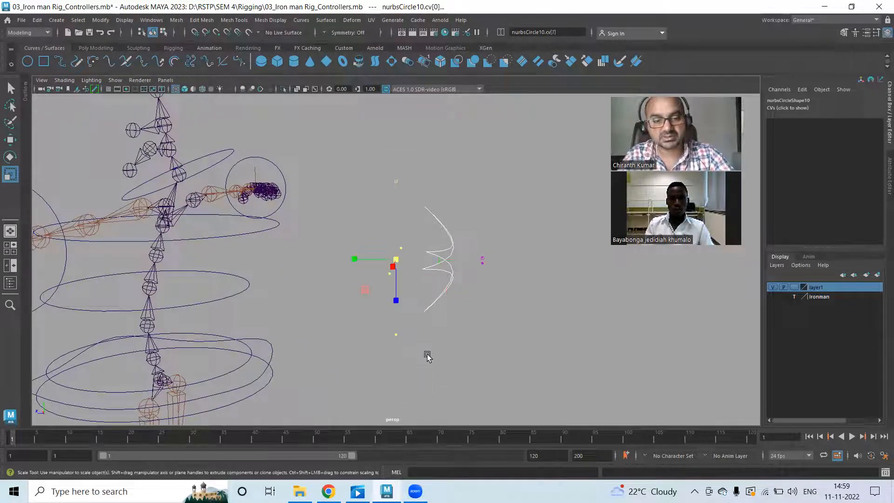
pyautogui.moveTo(394, 259); pyautogui.dragTo(326, 250)
pyautogui.keyDown('alt'); pyautogui.moveTo(475, 305); pyautogui.dragTo(493, 278); pyautogui.keyUp('alt')
pyautogui.press('w')
pyautogui.click(428, 262)
pyautogui.moveTo(445, 256); pyautogui.dragTo(488, 226, button='right')
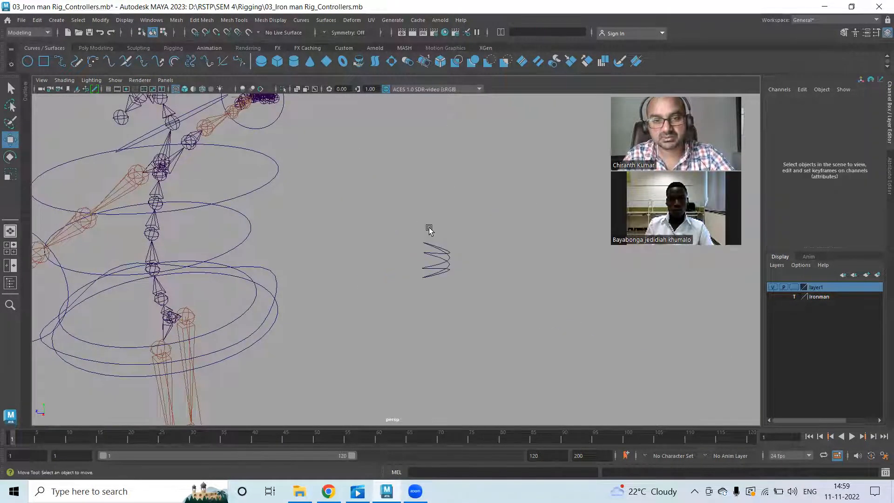
# - Center the pivot of the star-shaped curve
pyautogui.click(100, 20)
pyautogui.click(121, 92)
pyautogui.keyDown('alt'); pyautogui.moveTo(423, 213); pyautogui.dragTo(448, 260); pyautogui.keyUp('alt')
pyautogui.scroll(-5, 316, 226)
pyautogui.keyDown('alt'); pyautogui.moveTo(422, 251); pyautogui.dragTo(407, 230, button='middle'); pyautogui.keyUp('alt')
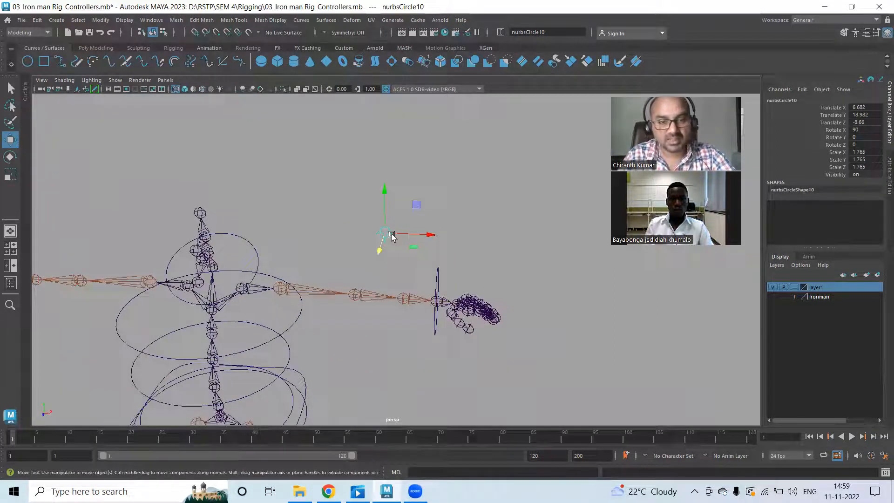
# - Snap the star curve to the left elbow joint, and snap a duplicate of it to the right elbow joint
pyautogui.moveTo(354, 298); pyautogui.dragTo(355, 299, button='middle')
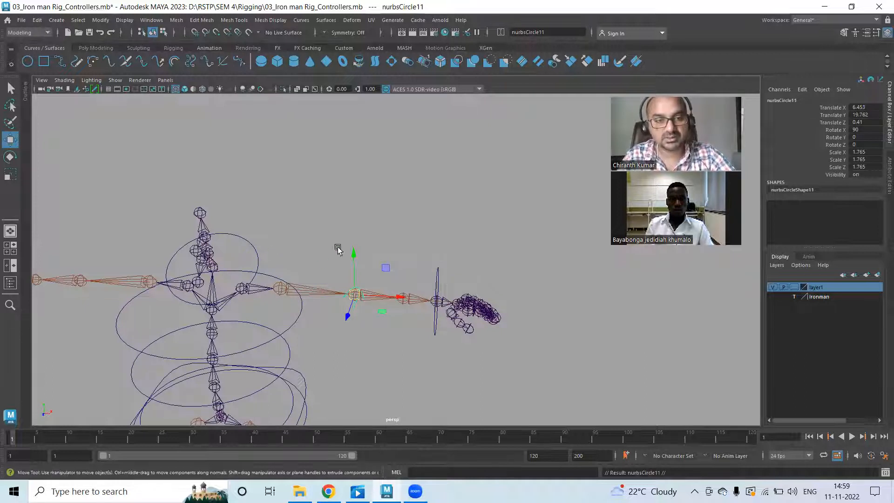
pyautogui.keyDown('alt'); pyautogui.moveTo(338, 248); pyautogui.dragTo(416, 265, button='middle'); pyautogui.keyUp('alt')
pyautogui.press('v')
pyautogui.moveTo(228, 283); pyautogui.dragTo(226, 293, button='middle')
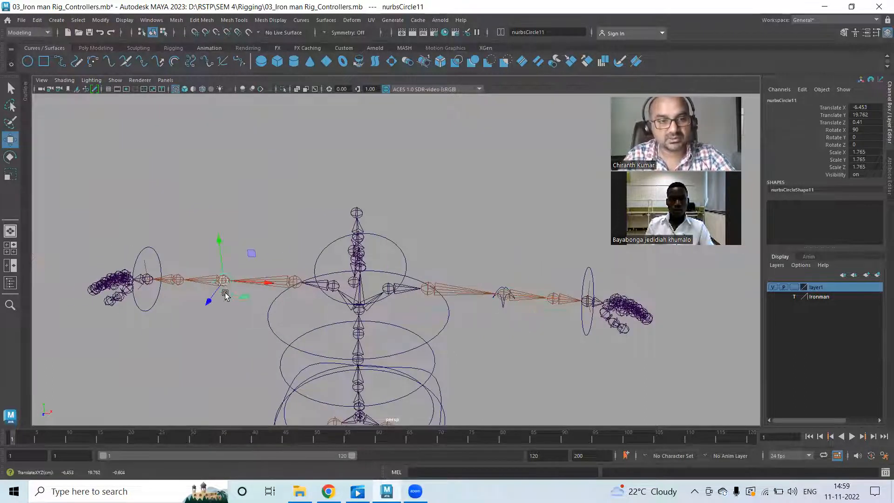
# - Move both elbow stars together behind the elbows, to about Z -4.58
pyautogui.click(502, 311)
pyautogui.moveTo(489, 340)
pyautogui.keyDown('alt'); pyautogui.mouseDown()
pyautogui.moveTo(344, 356)
pyautogui.moveTo(473, 373)
pyautogui.moveTo(485, 353)
pyautogui.moveTo(475, 340)
pyautogui.moveTo(486, 347)
pyautogui.moveTo(465, 313)
pyautogui.moveTo(472, 271)
pyautogui.moveTo(475, 355)
pyautogui.moveTo(465, 313)
pyautogui.moveTo(483, 325)
pyautogui.mouseUp(); pyautogui.keyUp('alt')
pyautogui.click(477, 254)
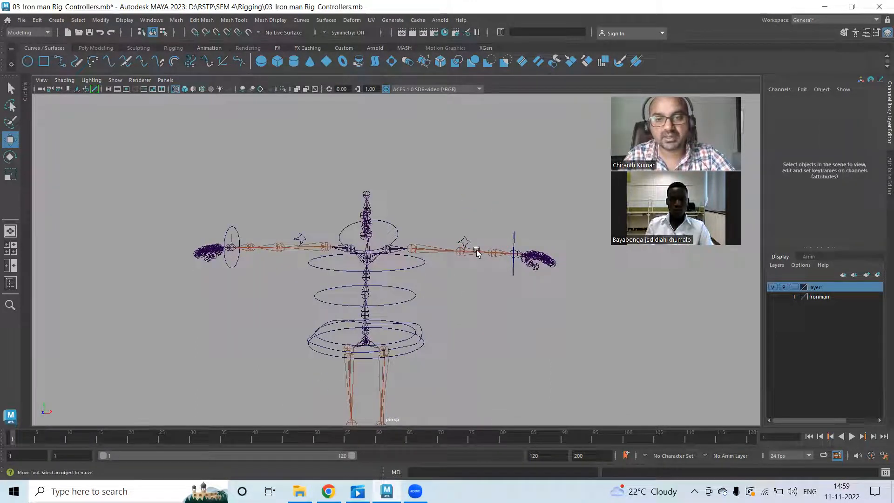
# - Duplicate the left elbow star and snap the copy to the left knee joint
pyautogui.keyDown('alt'); pyautogui.moveTo(465, 247); pyautogui.dragTo(464, 257); pyautogui.keyUp('alt')
pyautogui.click(463, 258)
pyautogui.keyDown('alt'); pyautogui.moveTo(507, 331); pyautogui.dragTo(503, 227); pyautogui.keyUp('alt')
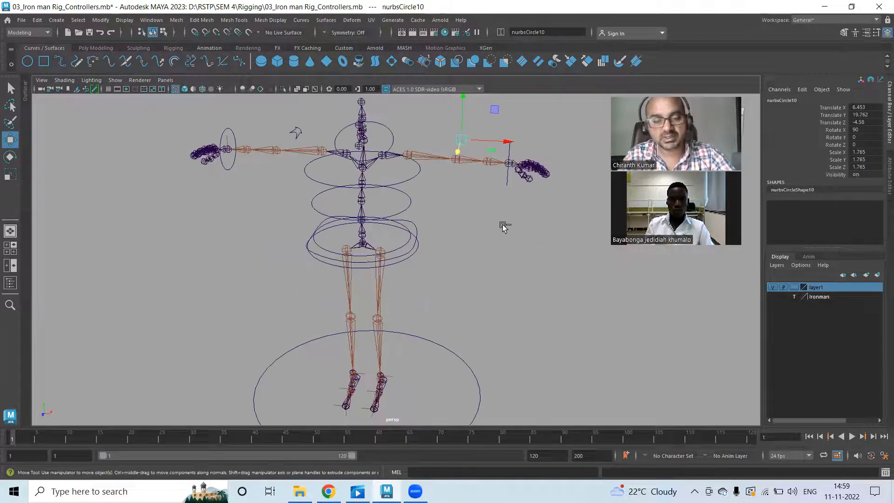
pyautogui.keyDown('alt'); pyautogui.moveTo(443, 284); pyautogui.dragTo(404, 273); pyautogui.keyUp('alt')
pyautogui.moveTo(391, 270); pyautogui.dragTo(385, 278, button='middle')
pyautogui.moveTo(469, 123); pyautogui.dragTo(389, 285)
pyautogui.scroll(3, 421, 314)
pyautogui.keyDown('alt'); pyautogui.moveTo(418, 323); pyautogui.dragTo(433, 264); pyautogui.keyUp('alt')
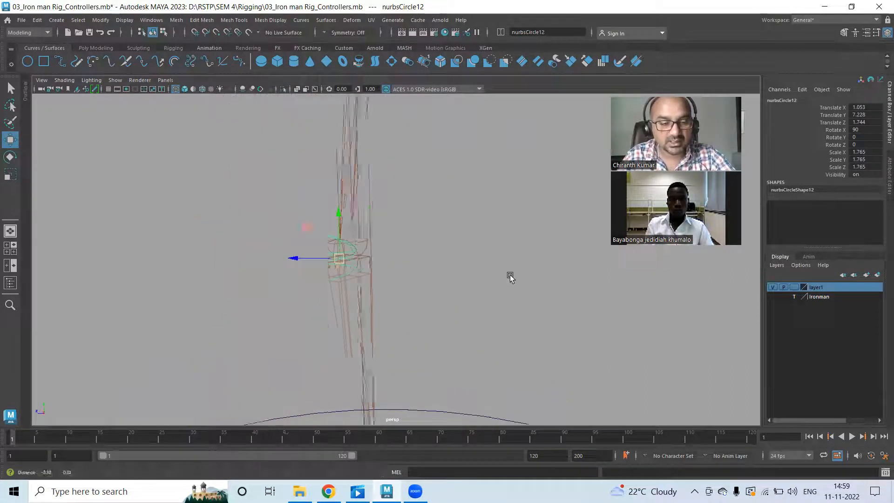
# - Turn the left knee star to face forward by setting its Rotate Y to -180
pyautogui.press('e')
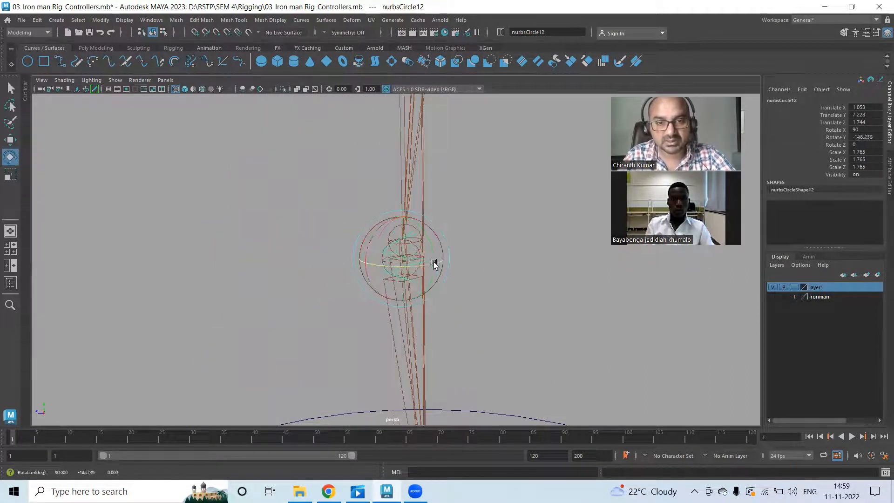
pyautogui.doubleClick(862, 137)
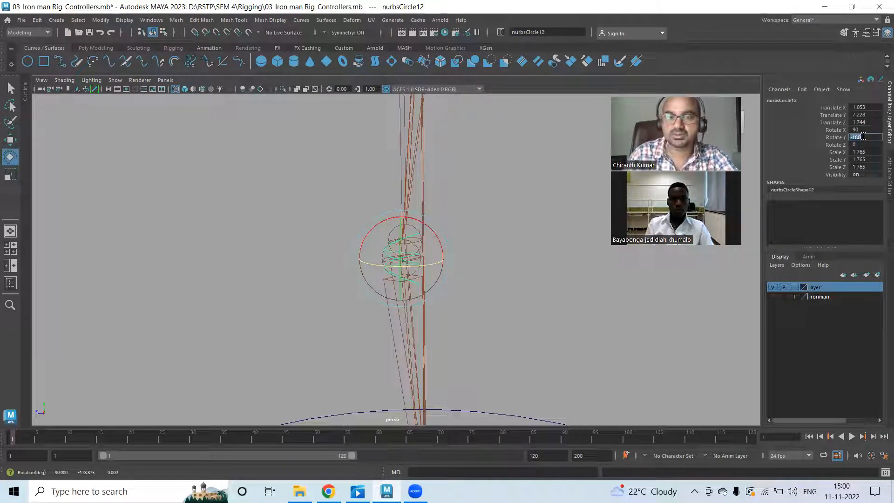
pyautogui.write('-180')
pyautogui.press('Return')
# - Duplicate the left knee star and snap the copy to the right knee joint
pyautogui.press('w')
pyautogui.keyDown('alt'); pyautogui.moveTo(413, 305); pyautogui.dragTo(544, 292); pyautogui.keyUp('alt')
pyautogui.press('v')
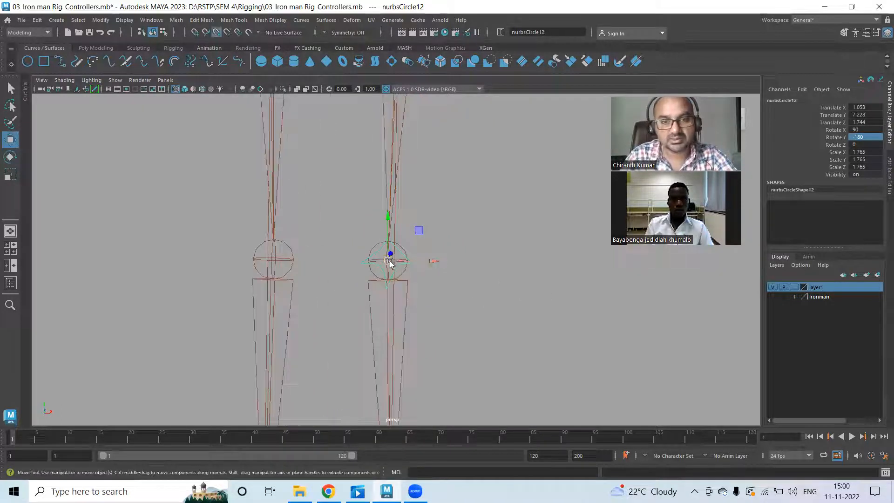
pyautogui.hotkey('ctrl', 'd')
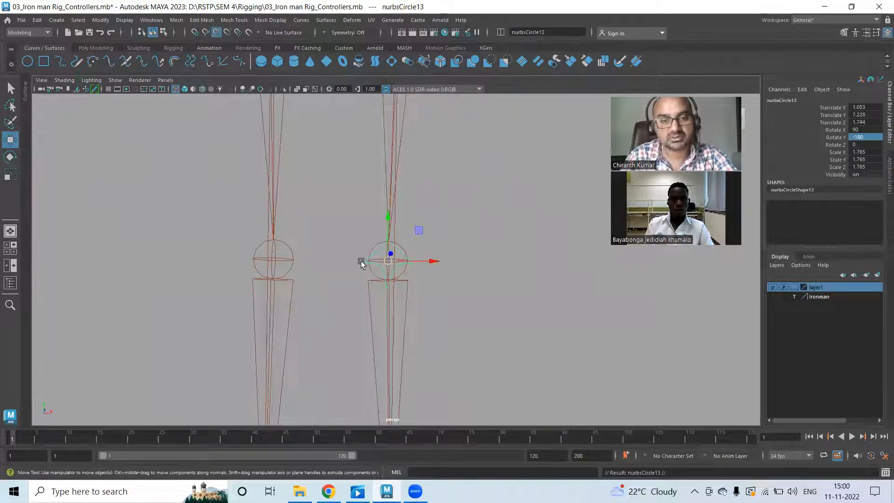
pyautogui.moveTo(389, 259); pyautogui.dragTo(279, 264)
# - Select both knee stars and move them in front of the knees, to about Z 10.878
pyautogui.keyDown('alt'); pyautogui.moveTo(441, 292); pyautogui.dragTo(366, 234); pyautogui.keyUp('alt')
pyautogui.keyDown('shift'); pyautogui.click(425, 262); pyautogui.keyUp('shift')
pyautogui.scroll(-10, 455, 273)
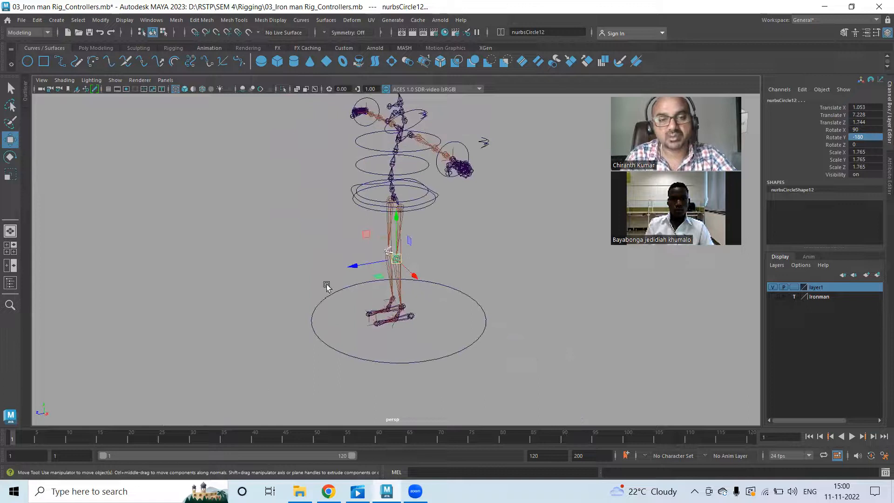
pyautogui.moveTo(346, 270); pyautogui.dragTo(403, 286)
pyautogui.keyDown('alt'); pyautogui.moveTo(402, 286); pyautogui.dragTo(481, 292, button='right'); pyautogui.keyUp('alt')
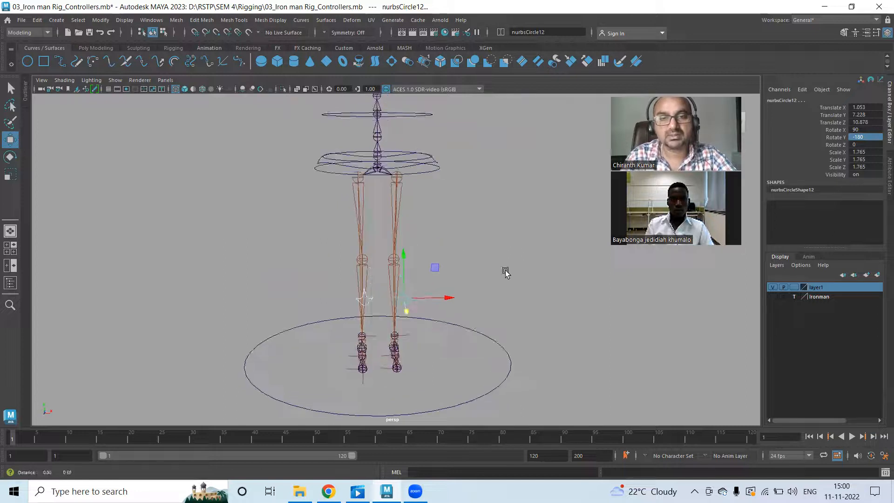
# - Check the elbow, wrist, neck, chest and spine controllers one by one around the upper body
pyautogui.keyDown('alt'); pyautogui.moveTo(506, 271); pyautogui.dragTo(497, 396, button='middle'); pyautogui.keyUp('alt')
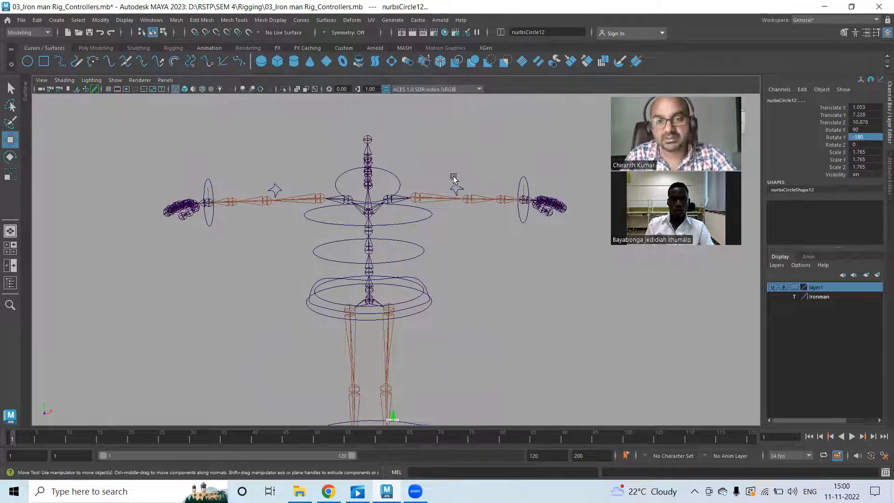
pyautogui.click(274, 190)
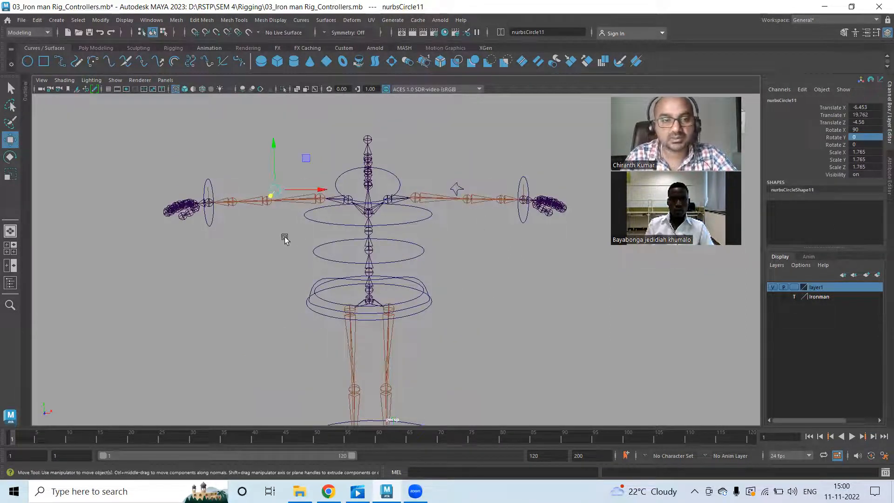
pyautogui.click(207, 226)
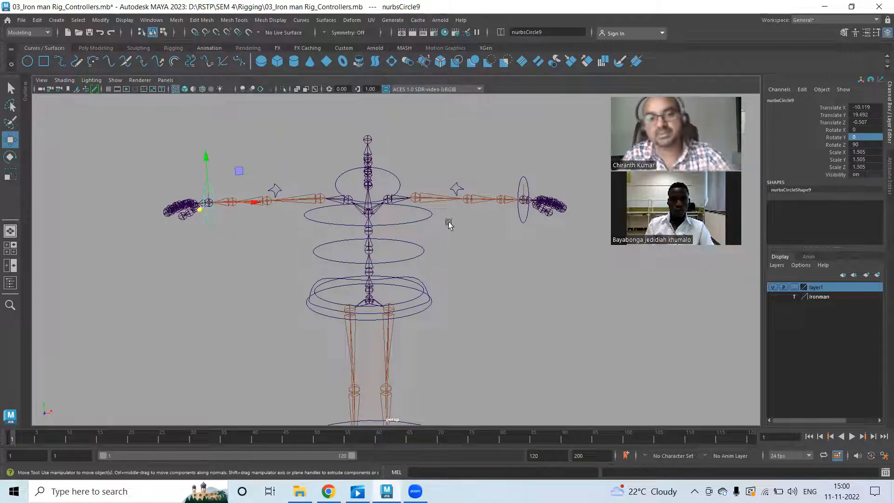
pyautogui.click(390, 179)
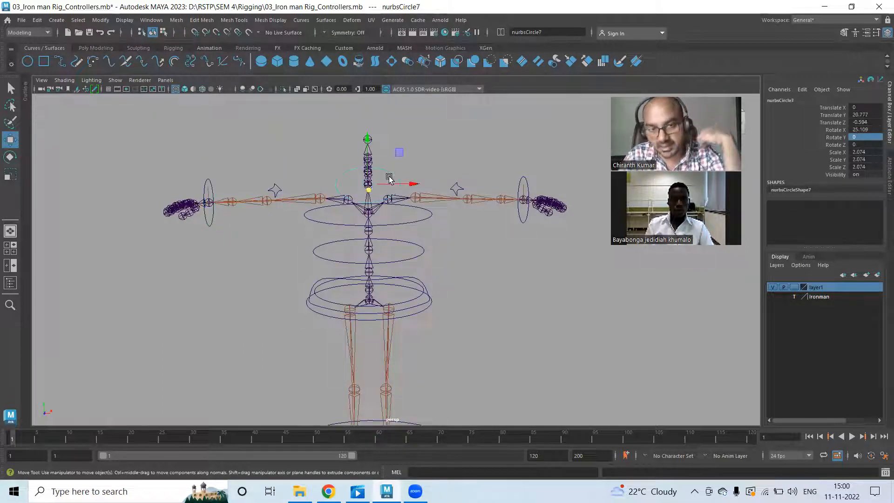
pyautogui.click(416, 222)
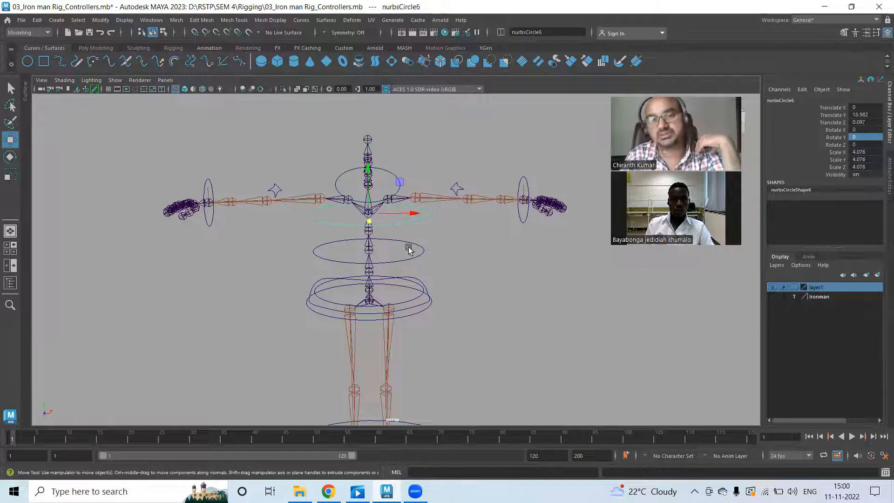
pyautogui.moveTo(427, 260); pyautogui.dragTo(427, 260)
pyautogui.keyDown('alt'); pyautogui.moveTo(463, 246); pyautogui.dragTo(401, 243, button='right'); pyautogui.keyUp('alt')
pyautogui.keyDown('alt'); pyautogui.moveTo(401, 244); pyautogui.dragTo(481, 283); pyautogui.keyUp('alt')
pyautogui.keyDown('alt'); pyautogui.moveTo(481, 284); pyautogui.dragTo(517, 289, button='right'); pyautogui.keyUp('alt')
pyautogui.keyDown('alt'); pyautogui.moveTo(517, 290); pyautogui.dragTo(431, 297); pyautogui.keyUp('alt')
pyautogui.keyDown('alt'); pyautogui.moveTo(431, 297); pyautogui.dragTo(530, 313, button='right'); pyautogui.keyUp('alt')
pyautogui.keyDown('alt'); pyautogui.moveTo(530, 313); pyautogui.dragTo(512, 325); pyautogui.keyUp('alt')
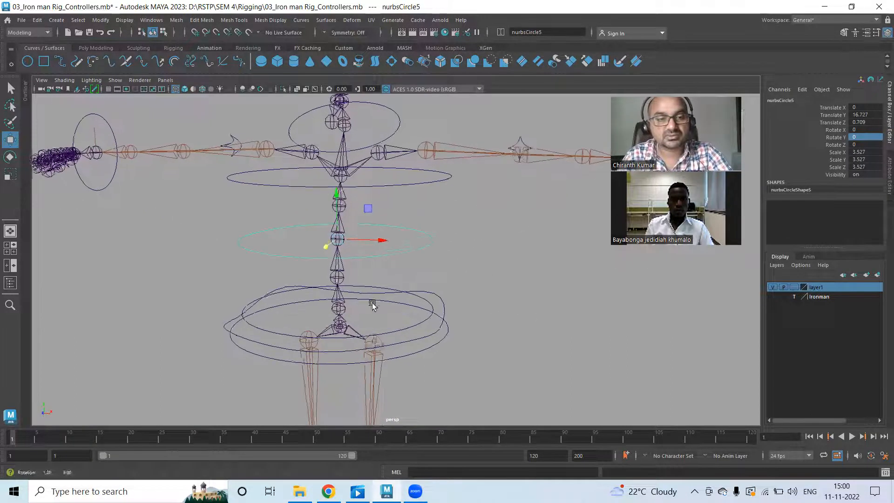
# - Enlarge the lower spine circle and both hip controllers, checking the rig against the ironman mesh layer
pyautogui.click(261, 328)
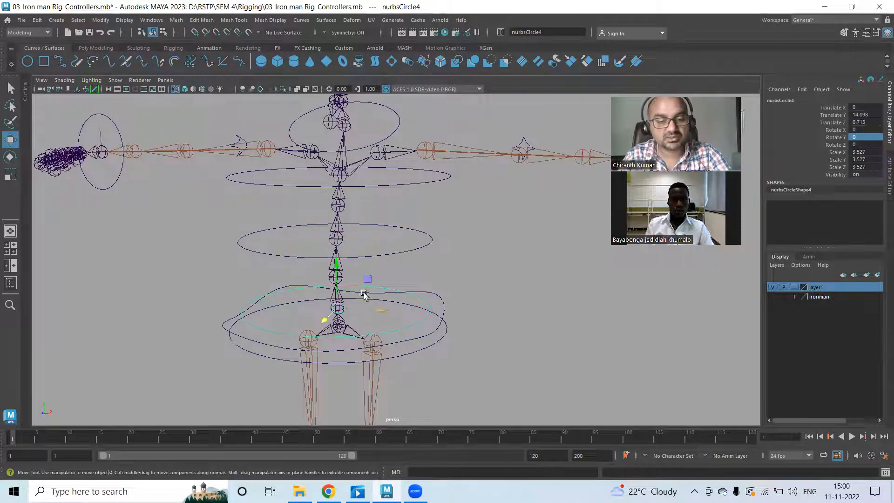
pyautogui.press('r')
pyautogui.moveTo(340, 308); pyautogui.dragTo(405, 358)
pyautogui.click(410, 337)
pyautogui.click(400, 357)
pyautogui.moveTo(344, 328); pyautogui.dragTo(422, 354)
pyautogui.click(514, 280)
pyautogui.keyDown('alt'); pyautogui.moveTo(516, 326); pyautogui.dragTo(559, 305); pyautogui.keyUp('alt')
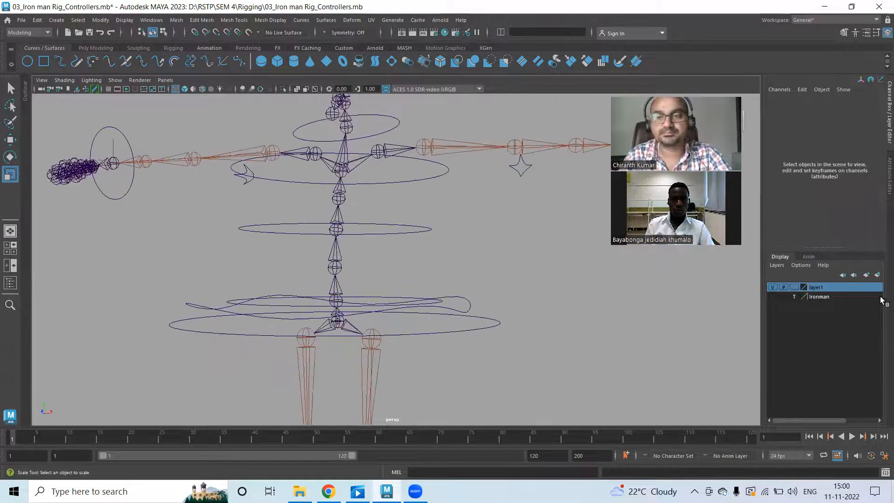
pyautogui.click(773, 297)
pyautogui.click(773, 297)
# - Duplicate the large ground circle around the feet and scale the copy uniformly down to about 3.594
pyautogui.keyDown('alt'); pyautogui.moveTo(491, 274); pyautogui.dragTo(415, 279); pyautogui.keyUp('alt')
pyautogui.scroll(-5, 437, 281)
pyautogui.keyDown('alt'); pyautogui.moveTo(460, 306); pyautogui.dragTo(418, 165, button='middle'); pyautogui.keyUp('alt')
pyautogui.keyDown('alt'); pyautogui.moveTo(323, 279); pyautogui.dragTo(332, 289); pyautogui.keyUp('alt')
pyautogui.moveTo(434, 352); pyautogui.dragTo(388, 345)
pyautogui.click(388, 345)
pyautogui.click(380, 350)
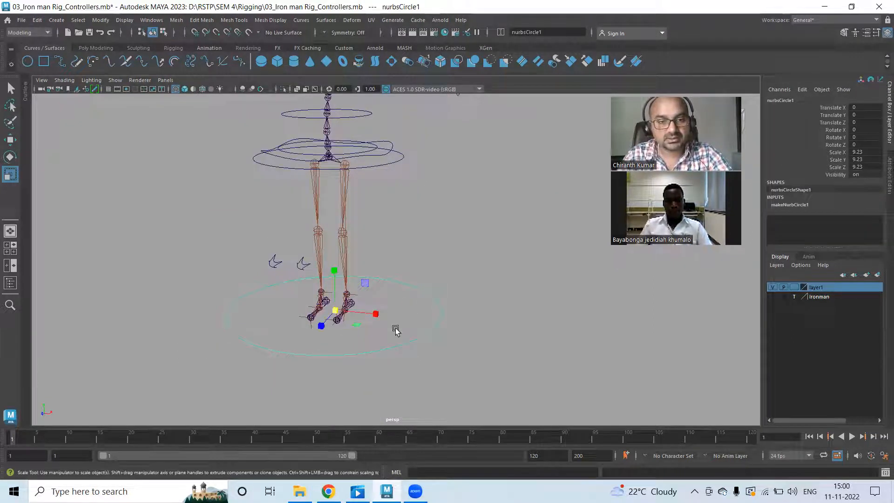
pyautogui.keyDown('alt'); pyautogui.moveTo(395, 329); pyautogui.dragTo(405, 191, button='middle'); pyautogui.keyUp('alt')
pyautogui.keyDown('alt'); pyautogui.moveTo(315, 205); pyautogui.dragTo(318, 253); pyautogui.keyUp('alt')
pyautogui.scroll(5, 383, 215)
pyautogui.keyDown('alt'); pyautogui.moveTo(383, 215); pyautogui.dragTo(446, 353, button='middle'); pyautogui.keyUp('alt')
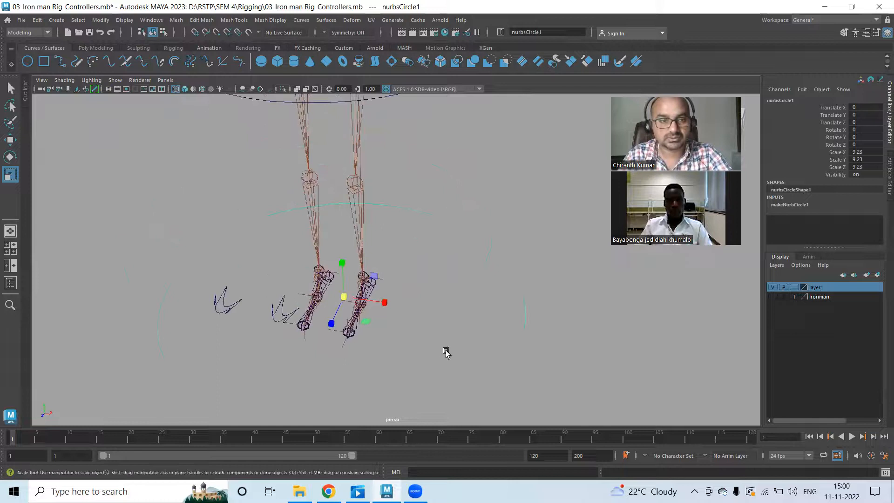
pyautogui.hotkey('ctrl', 'd')
pyautogui.moveTo(344, 296); pyautogui.dragTo(185, 299)
# - Move the smaller ground circle beside the left foot to about X 5.272 and narrow its Scale X to about 1.411
pyautogui.moveTo(358, 332)
pyautogui.keyDown('alt'); pyautogui.mouseDown()
pyautogui.moveTo(362, 357)
pyautogui.moveTo(366, 333)
pyautogui.mouseUp(); pyautogui.keyUp('alt')
pyautogui.press('w')
pyautogui.moveTo(394, 306); pyautogui.dragTo(443, 315)
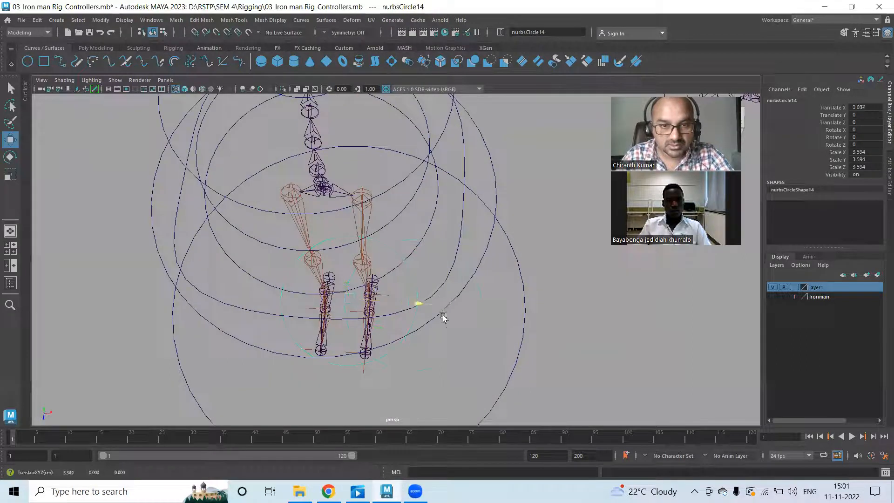
pyautogui.keyDown('alt'); pyautogui.moveTo(404, 340); pyautogui.dragTo(404, 331); pyautogui.keyUp('alt')
pyautogui.keyDown('alt'); pyautogui.moveTo(405, 331); pyautogui.dragTo(605, 362, button='right'); pyautogui.keyUp('alt')
pyautogui.moveTo(478, 348); pyautogui.dragTo(575, 373, button='middle')
pyautogui.keyDown('alt'); pyautogui.moveTo(575, 373); pyautogui.dragTo(537, 322); pyautogui.keyUp('alt')
pyautogui.moveTo(507, 251)
pyautogui.mouseDown()
pyautogui.moveTo(517, 252)
pyautogui.moveTo(486, 254)
pyautogui.moveTo(506, 256)
pyautogui.mouseUp()
pyautogui.press('r')
# - Move the front control vertices of the narrow circle forward and sideways to shape the toe end of a foot outline
pyautogui.moveTo(527, 239); pyautogui.dragTo(465, 243, button='right')
pyautogui.moveTo(460, 376); pyautogui.dragTo(419, 315)
pyautogui.keyDown('alt'); pyautogui.moveTo(496, 310); pyautogui.dragTo(479, 283, button='middle'); pyautogui.keyUp('alt')
pyautogui.press('w')
pyautogui.moveTo(416, 355); pyautogui.dragTo(417, 395)
pyautogui.moveTo(464, 350); pyautogui.dragTo(440, 349)
# - Narrow the foot outline by scaling its middle and heel control vertices inward along X
pyautogui.moveTo(390, 210); pyautogui.dragTo(544, 256)
pyautogui.press('r')
pyautogui.moveTo(502, 228)
pyautogui.mouseDown()
pyautogui.moveTo(476, 226)
pyautogui.moveTo(485, 228)
pyautogui.mouseUp()
pyautogui.moveTo(413, 116); pyautogui.dragTo(523, 194)
pyautogui.moveTo(499, 155); pyautogui.dragTo(497, 151)
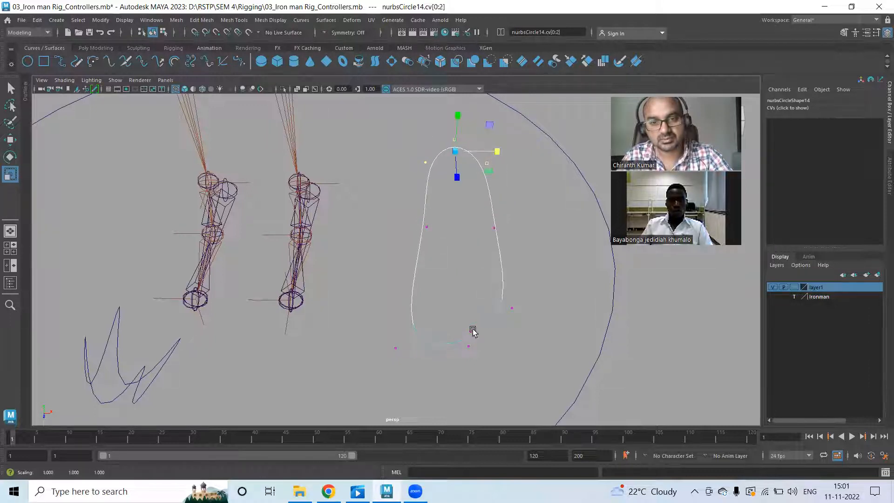
# - Shift the inner front control vertex of the foot outline slightly outward and return to object selection
pyautogui.moveTo(375, 331); pyautogui.dragTo(435, 356)
pyautogui.press('w')
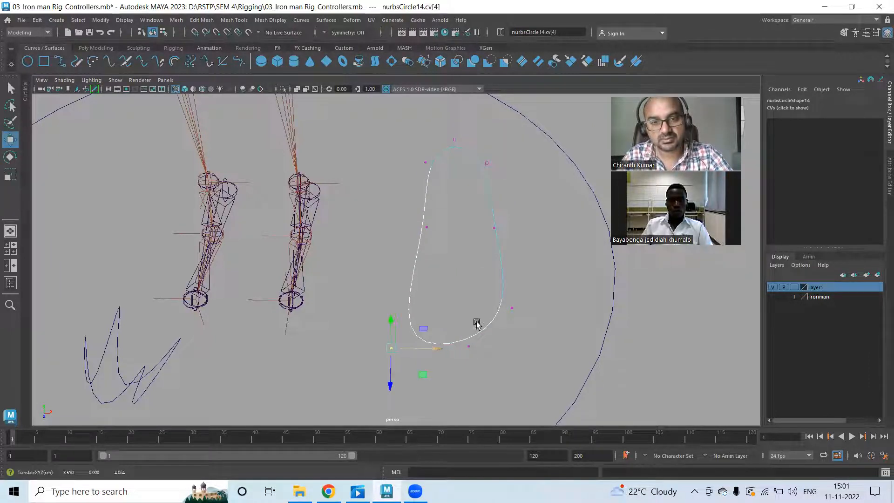
pyautogui.moveTo(501, 242); pyautogui.dragTo(555, 207, button='right')
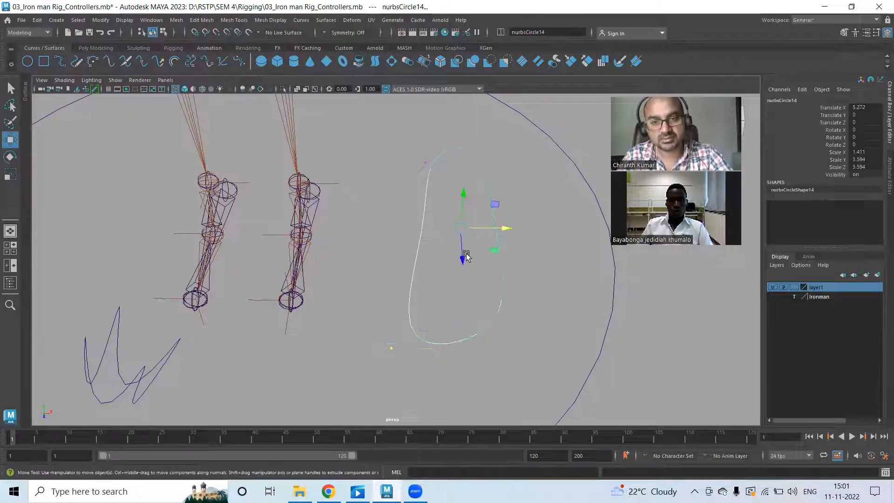
# - Move the foot outline around the left foot joints, to about X 1.41 and Z 0.718
pyautogui.click(521, 228)
pyautogui.moveTo(513, 259); pyautogui.dragTo(487, 274)
pyautogui.moveTo(508, 227); pyautogui.dragTo(355, 222)
pyautogui.moveTo(337, 180); pyautogui.dragTo(311, 183)
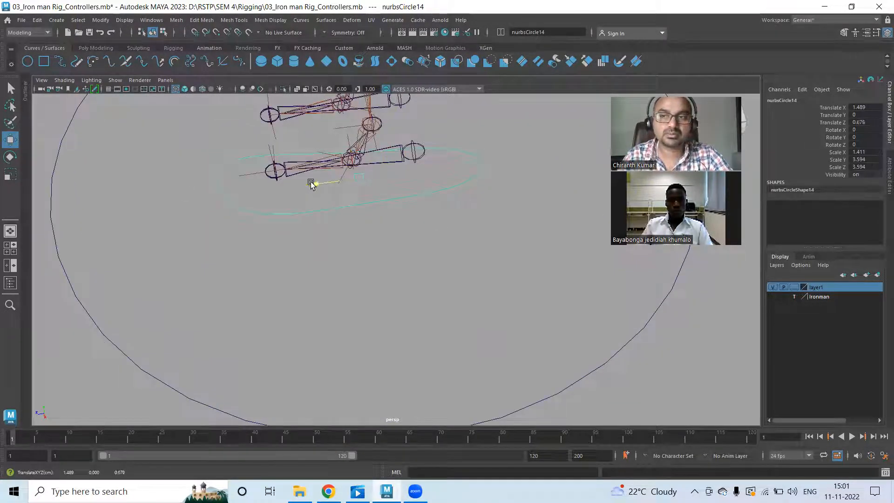
pyautogui.keyDown('alt'); pyautogui.moveTo(404, 280); pyautogui.dragTo(425, 259); pyautogui.keyUp('alt')
pyautogui.moveTo(366, 252); pyautogui.dragTo(364, 251)
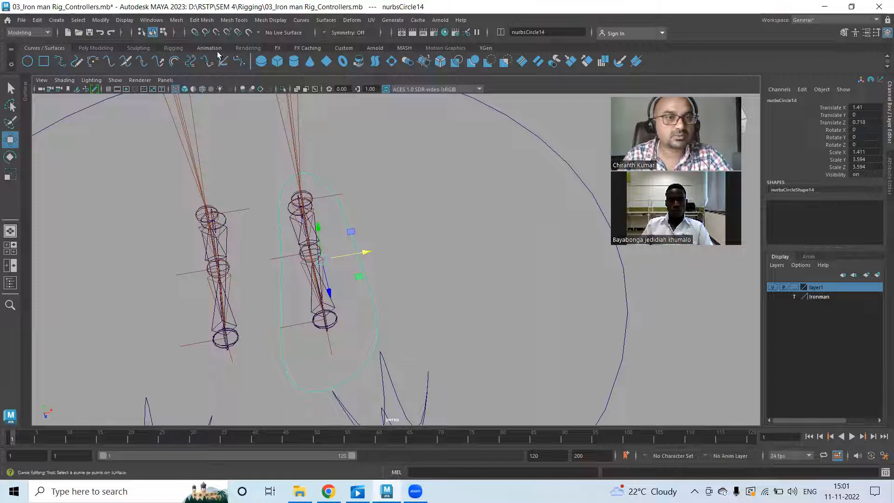
# - Show the viewport grid to check the foot outline against the world center, and hide it again
pyautogui.click(95, 48)
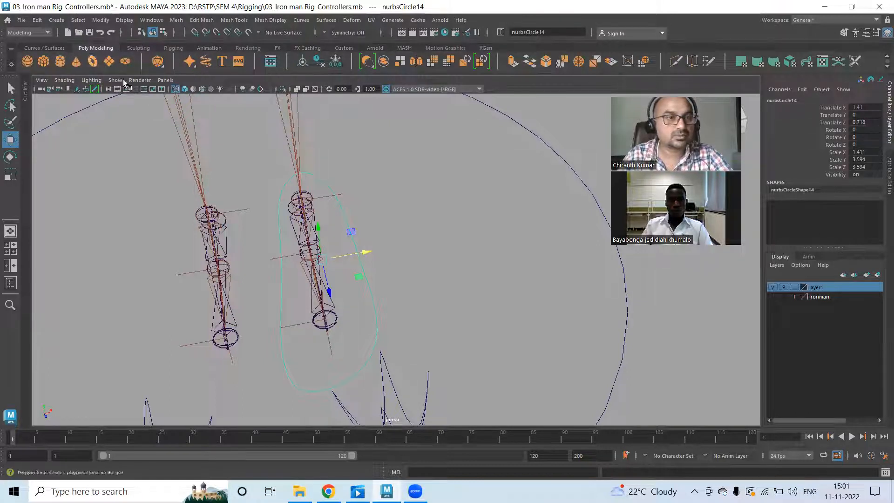
pyautogui.click(109, 90)
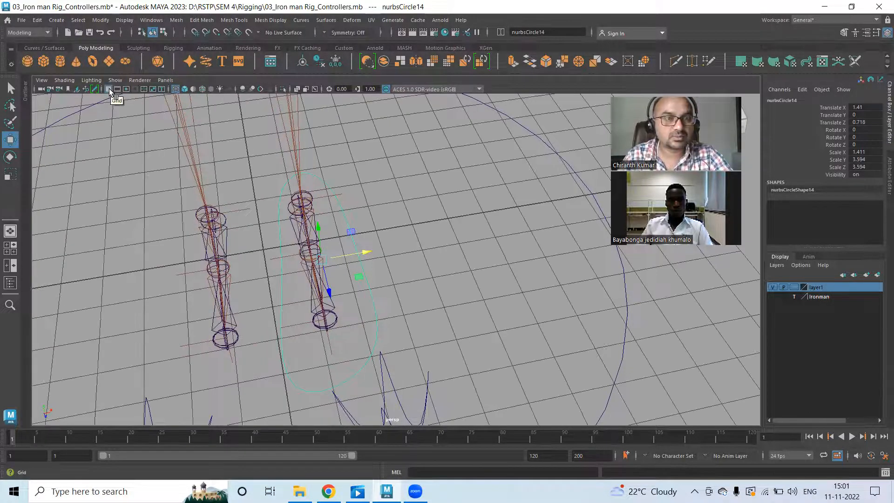
pyautogui.click(109, 91)
# - Duplicate the left foot outline and mirror it to the right foot with Scale X -1.411 and Translate X -1.41
pyautogui.keyDown('alt'); pyautogui.moveTo(405, 229); pyautogui.dragTo(464, 242); pyautogui.keyUp('alt')
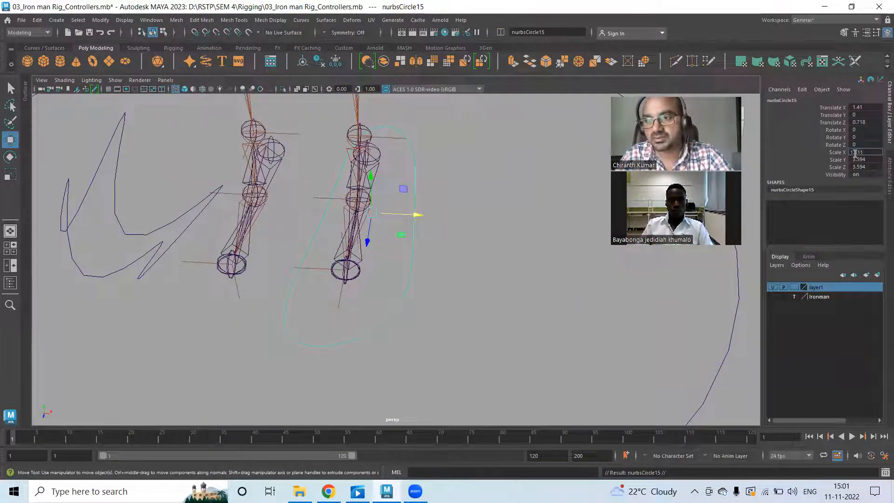
pyautogui.press('Return')
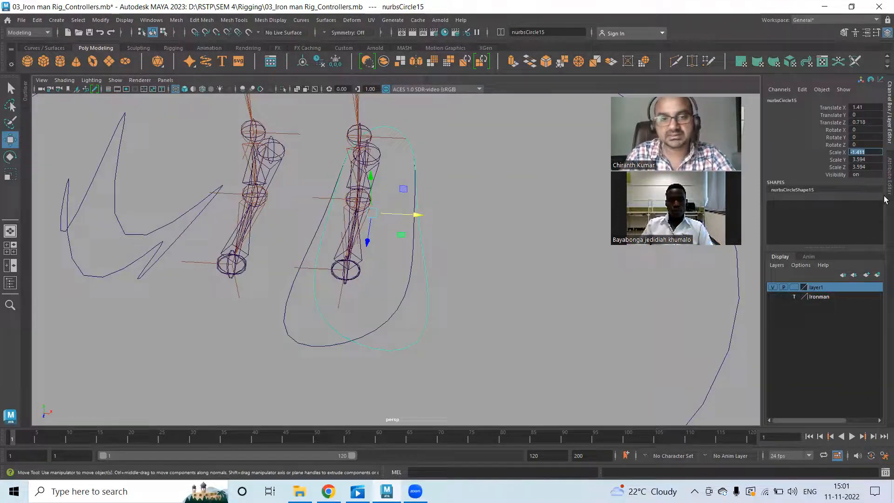
pyautogui.doubleClick(856, 107)
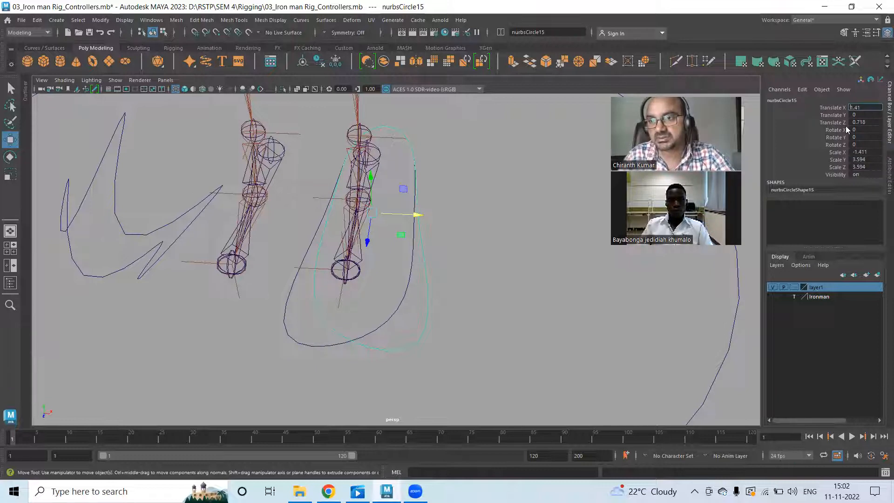
pyautogui.write('-')
pyautogui.press('Return')
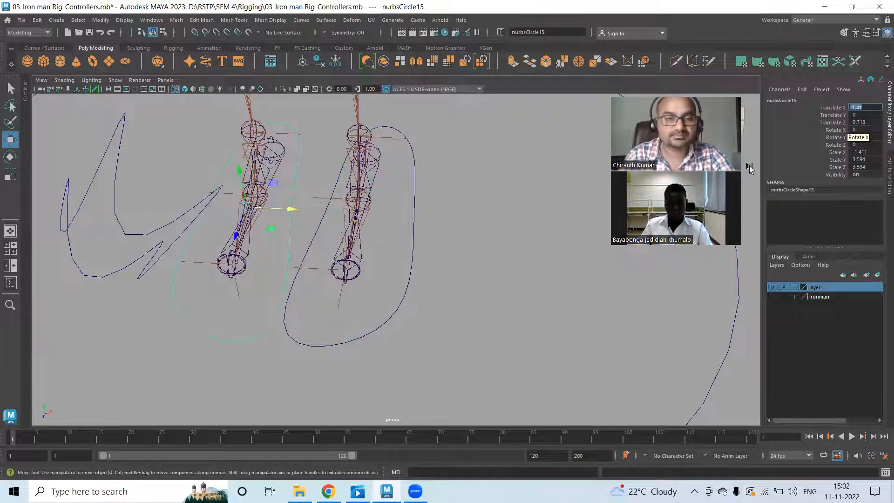
pyautogui.keyDown('alt'); pyautogui.moveTo(242, 361); pyautogui.dragTo(434, 278); pyautogui.keyUp('alt')
pyautogui.click(511, 345)
# - Duplicate the chest circle and move the copy behind the body to about Z -9.358
pyautogui.keyDown('alt'); pyautogui.moveTo(434, 278); pyautogui.dragTo(444, 380, button='middle'); pyautogui.keyUp('alt')
pyautogui.keyDown('alt'); pyautogui.moveTo(469, 264); pyautogui.dragTo(573, 261, button='right'); pyautogui.keyUp('alt')
pyautogui.keyDown('alt'); pyautogui.moveTo(375, 226); pyautogui.dragTo(369, 266); pyautogui.keyUp('alt')
pyautogui.keyDown('alt'); pyautogui.moveTo(381, 235); pyautogui.dragTo(407, 178, button='middle'); pyautogui.keyUp('alt')
pyautogui.moveTo(449, 225); pyautogui.dragTo(332, 288)
pyautogui.hotkey('ctrl', 'd')
pyautogui.moveTo(254, 213); pyautogui.dragTo(477, 211)
# - Turn the duplicated circle upright by setting its Rotate X to 90
pyautogui.press('e')
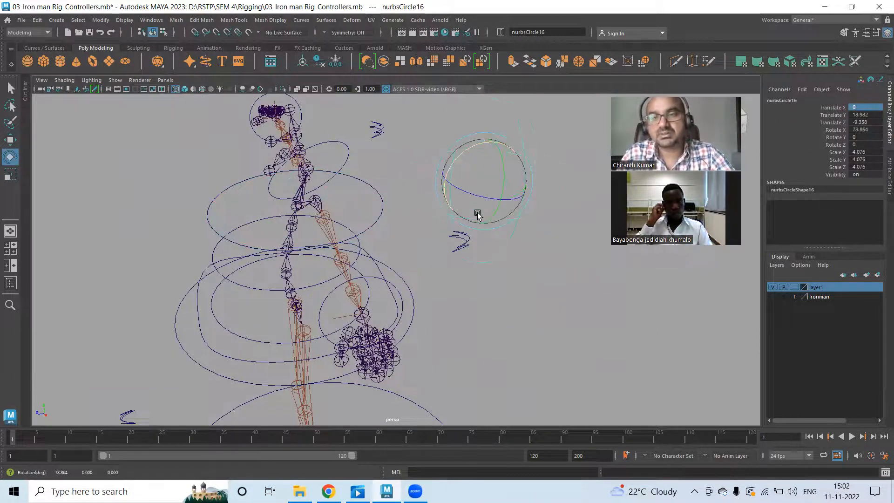
pyautogui.doubleClick(862, 130)
pyautogui.write('90')
pyautogui.press('Return')
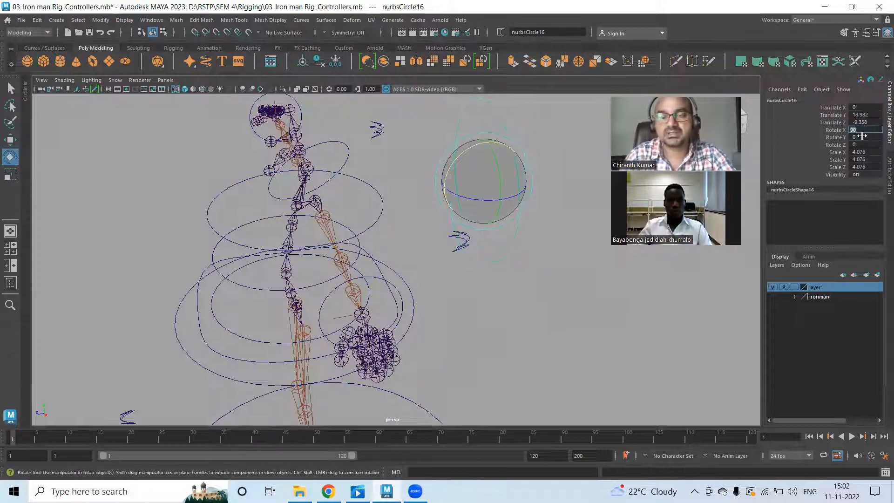
# - Scale the upright circle down uniformly to about 0.7, and stretch it along Z to about 0.858
pyautogui.press('r')
pyautogui.moveTo(485, 185); pyautogui.dragTo(380, 186)
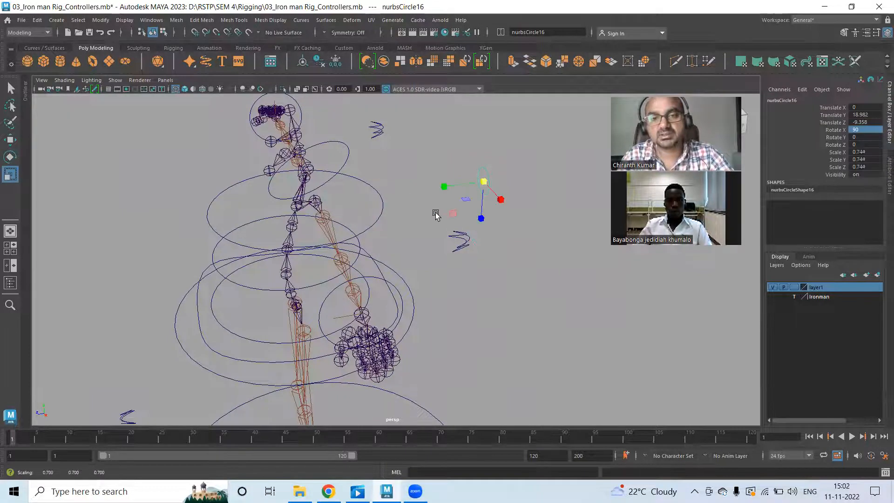
pyautogui.scroll(5, 589, 222)
pyautogui.keyDown('alt'); pyautogui.moveTo(516, 206); pyautogui.dragTo(569, 204); pyautogui.keyUp('alt')
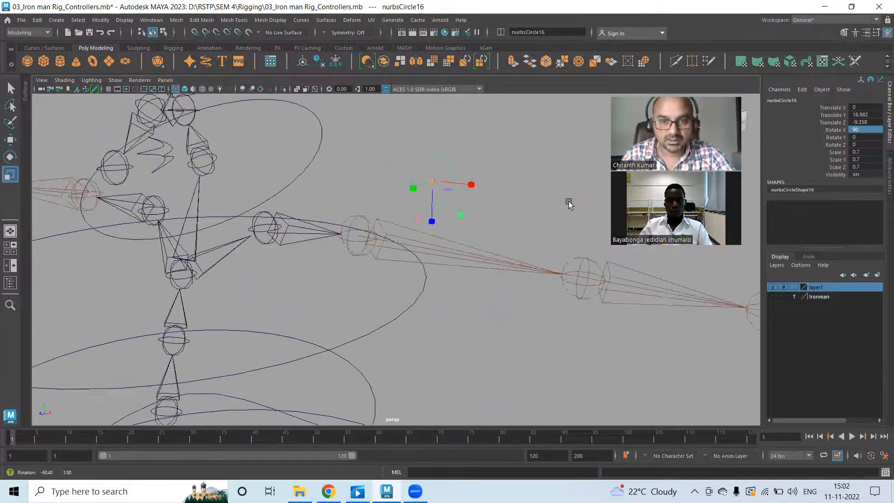
pyautogui.moveTo(437, 213); pyautogui.dragTo(466, 162)
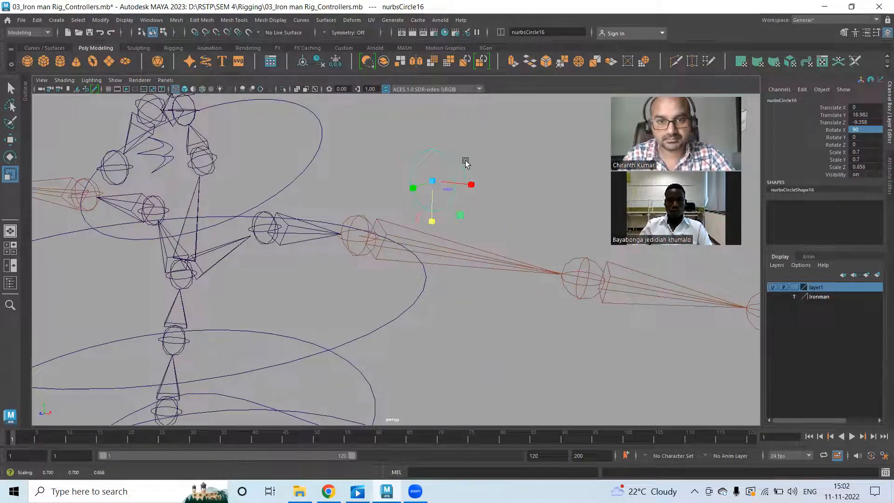
# - Bend the upright circle into an arc by moving its middle control vertices backward and adjusting the top and bottom ones along Z
pyautogui.moveTo(452, 167); pyautogui.dragTo(384, 163, button='right')
pyautogui.keyDown('alt'); pyautogui.moveTo(507, 167); pyautogui.dragTo(471, 184); pyautogui.keyUp('alt')
pyautogui.click(500, 200)
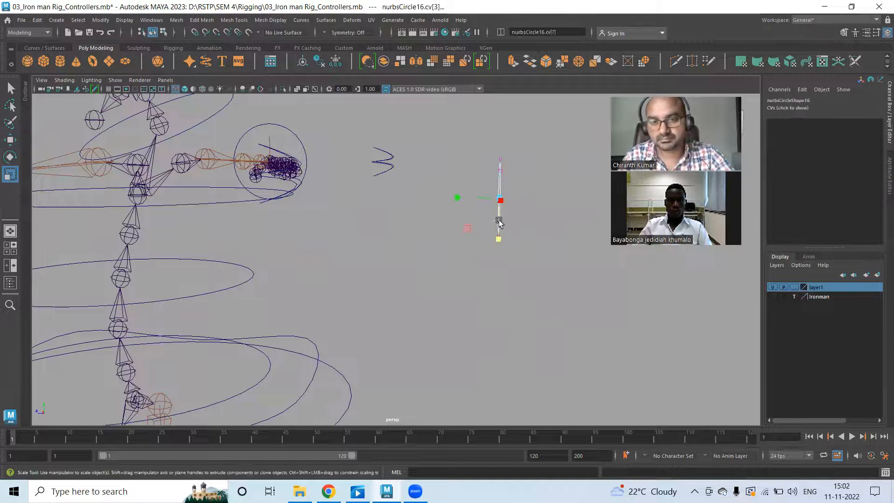
pyautogui.press('e')
pyautogui.press('w')
pyautogui.moveTo(462, 200); pyautogui.dragTo(477, 201)
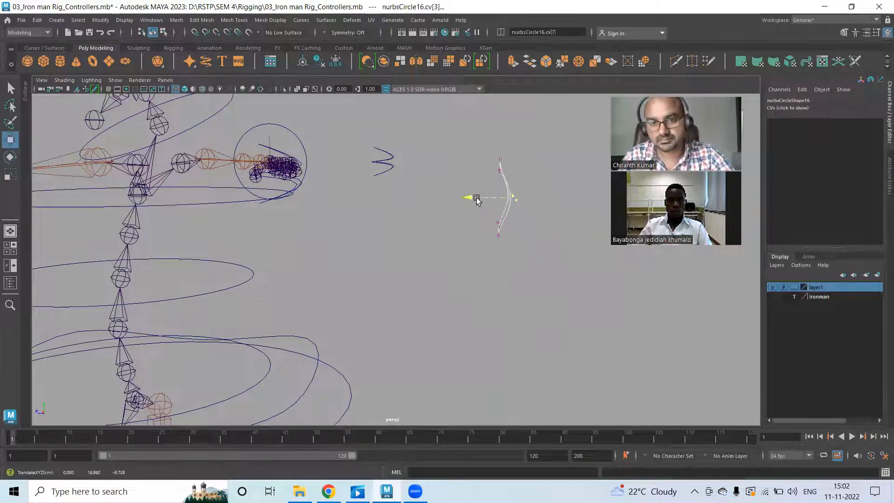
pyautogui.click(500, 160)
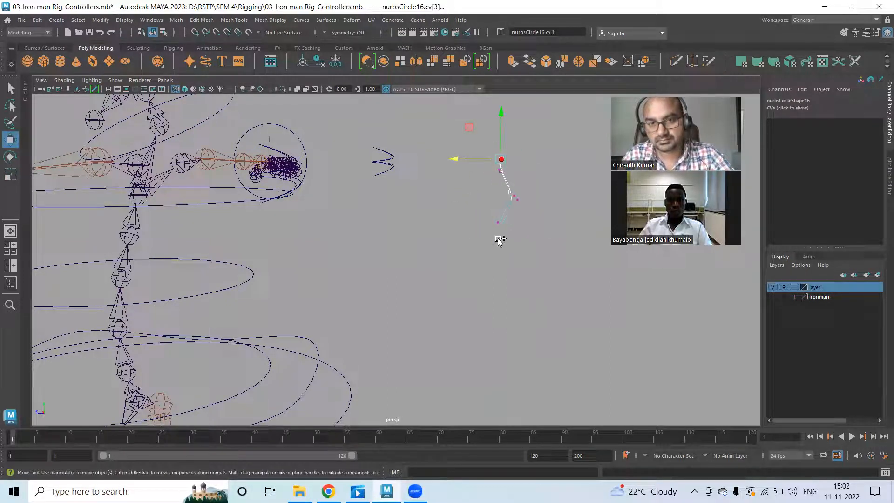
pyautogui.keyDown('shift'); pyautogui.moveTo(494, 232); pyautogui.dragTo(508, 243); pyautogui.keyUp('shift')
pyautogui.moveTo(452, 201); pyautogui.dragTo(499, 194)
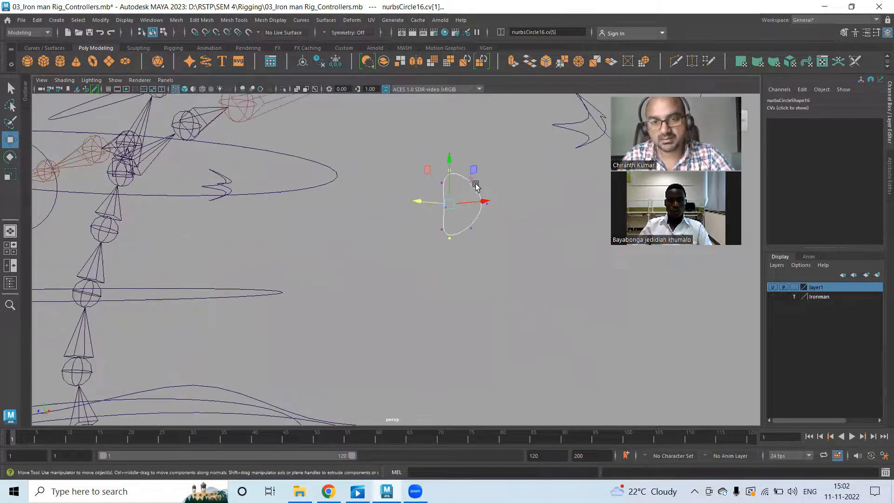
# - Return to object selection and narrow the bent controller to about 0.379 in Scale X
pyautogui.moveTo(475, 184); pyautogui.dragTo(495, 165, button='right')
pyautogui.press('r')
pyautogui.keyDown('alt'); pyautogui.moveTo(477, 217); pyautogui.dragTo(446, 176); pyautogui.keyUp('alt')
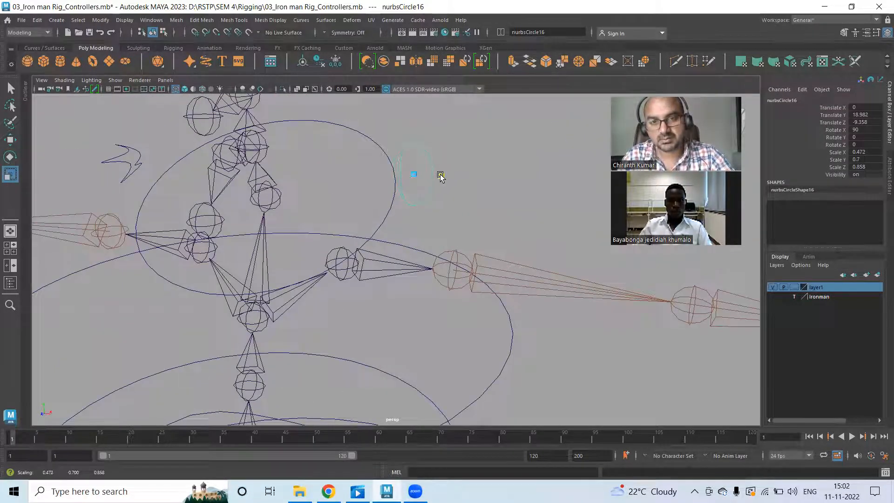
pyautogui.keyDown('alt'); pyautogui.moveTo(513, 219); pyautogui.dragTo(516, 210); pyautogui.keyUp('alt')
pyautogui.press('w')
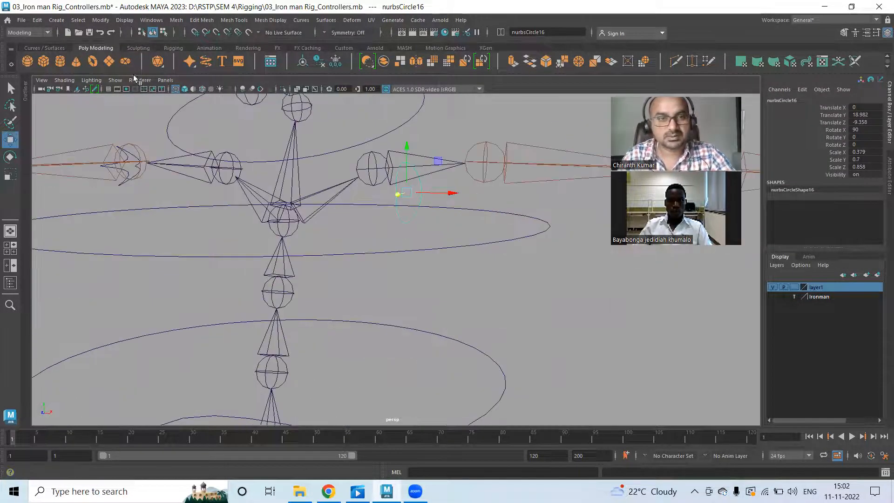
# - Center the bent controller's pivot and snap the controller to the left clavicle joint
pyautogui.click(100, 20)
pyautogui.click(123, 90)
pyautogui.keyDown('alt'); pyautogui.moveTo(324, 168); pyautogui.dragTo(500, 153); pyautogui.keyUp('alt')
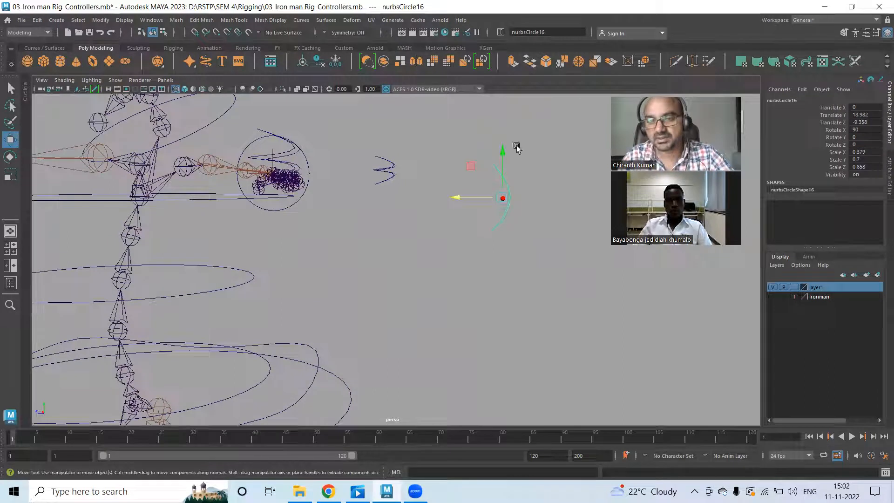
pyautogui.keyDown('alt'); pyautogui.moveTo(589, 189); pyautogui.dragTo(571, 198); pyautogui.keyUp('alt')
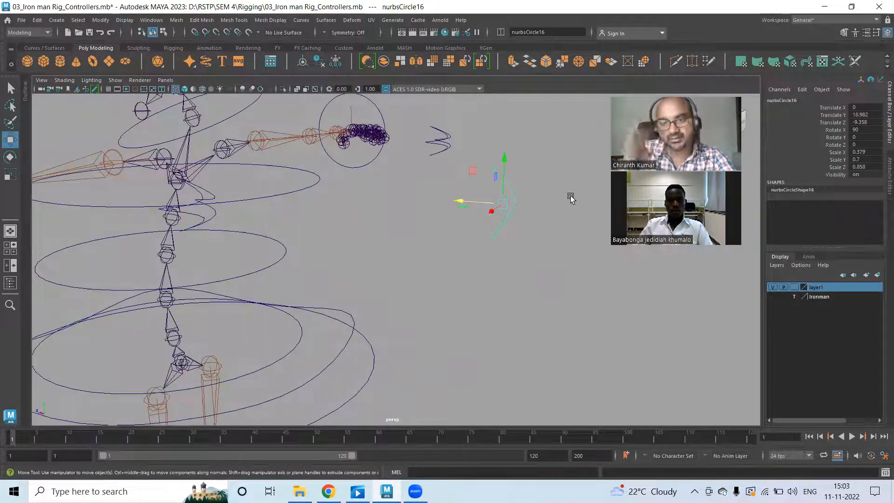
pyautogui.keyDown('alt'); pyautogui.moveTo(262, 181); pyautogui.dragTo(375, 239); pyautogui.keyUp('alt')
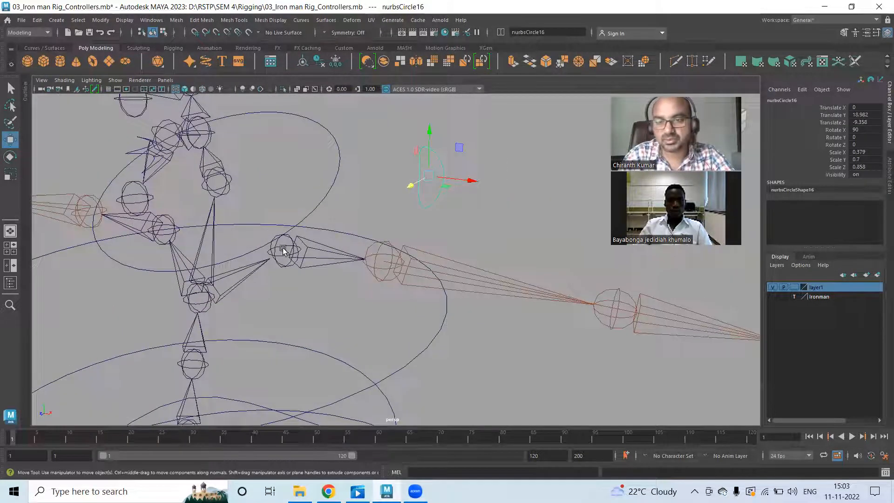
pyautogui.press('v')
pyautogui.moveTo(299, 245); pyautogui.dragTo(280, 252, button='middle')
# - Duplicate the left clavicle controller and snap the copy to the right clavicle joint at about X -1.267
pyautogui.keyDown('alt'); pyautogui.moveTo(413, 274); pyautogui.dragTo(353, 227); pyautogui.keyUp('alt')
pyautogui.hotkey('ctrl', 'd')
pyautogui.press('v')
pyautogui.moveTo(320, 224); pyautogui.dragTo(309, 222, button='middle')
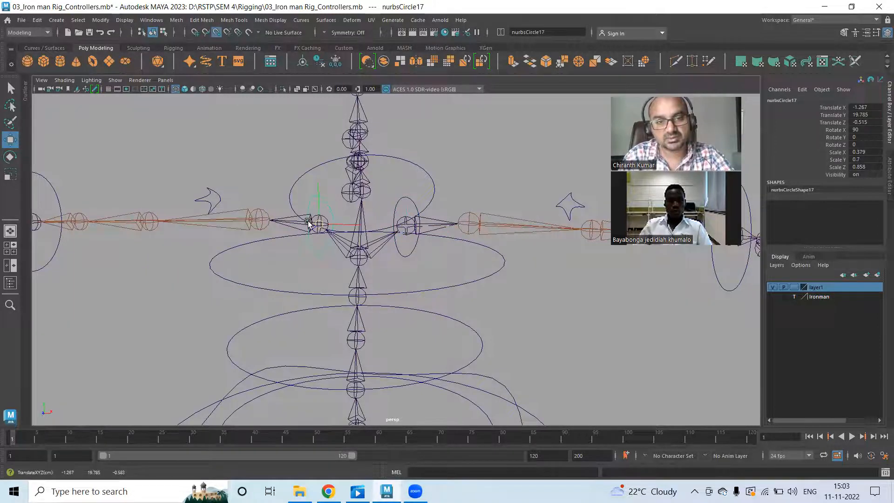
# - Move both clavicle controllers behind the back to about Z -3.789, briefly showing the Ironman layer to check clearance, and deselect them
pyautogui.keyDown('alt'); pyautogui.moveTo(458, 233); pyautogui.dragTo(429, 234); pyautogui.keyUp('alt')
pyautogui.keyDown('shift'); pyautogui.click(343, 218); pyautogui.keyUp('shift')
pyautogui.keyDown('alt'); pyautogui.moveTo(478, 253); pyautogui.dragTo(257, 263); pyautogui.keyUp('alt')
pyautogui.moveTo(205, 249); pyautogui.dragTo(361, 238)
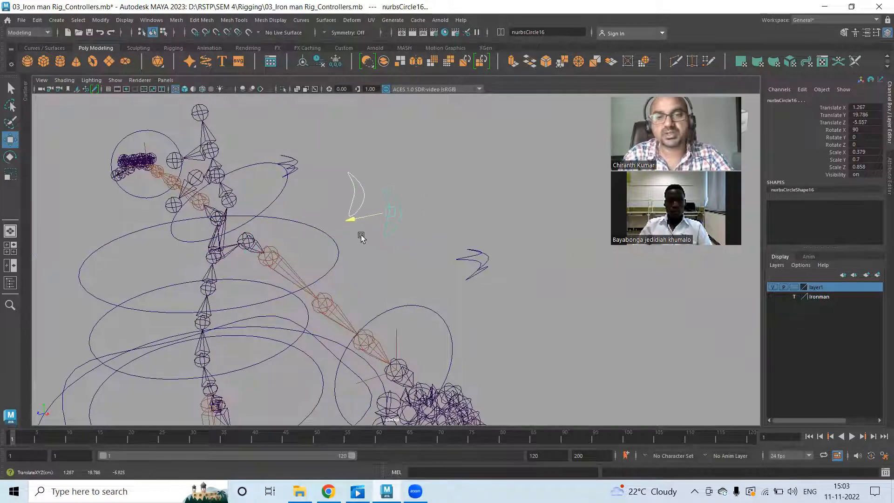
pyautogui.keyDown('alt'); pyautogui.moveTo(475, 226); pyautogui.dragTo(271, 209); pyautogui.keyUp('alt')
pyautogui.click(773, 297)
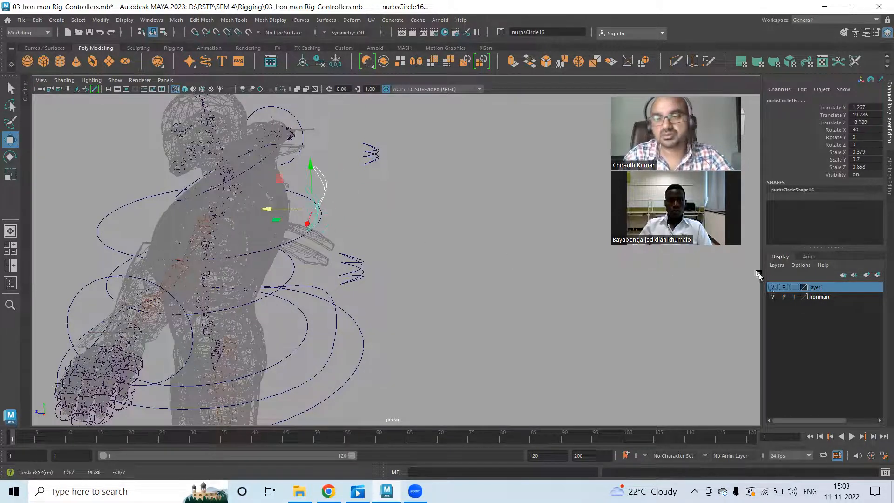
pyautogui.click(773, 297)
pyautogui.keyDown('alt'); pyautogui.moveTo(333, 225); pyautogui.dragTo(435, 236); pyautogui.keyUp('alt')
pyautogui.scroll(-5, 436, 237)
pyautogui.keyDown('alt'); pyautogui.moveTo(467, 280); pyautogui.dragTo(447, 232, button='middle'); pyautogui.keyUp('alt')
pyautogui.click(394, 213)
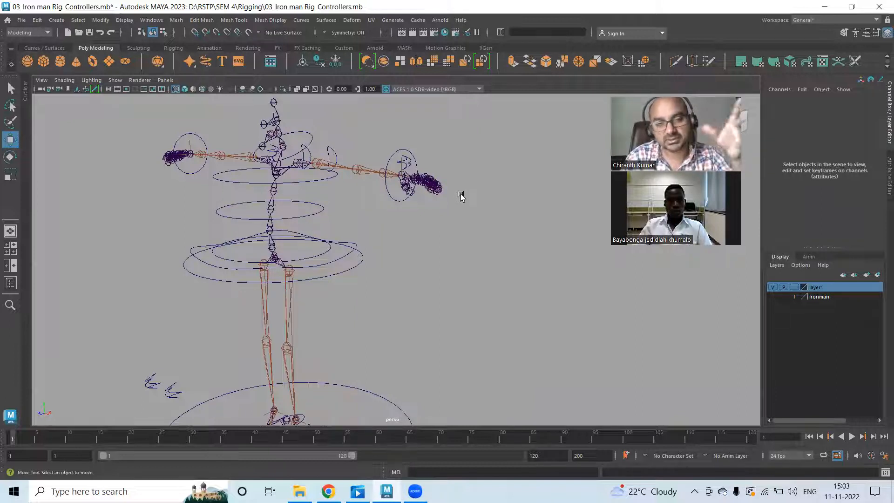
# - Set the viewport to display only NURBS curves, hiding all other object types
pyautogui.scroll(-2, 366, 251)
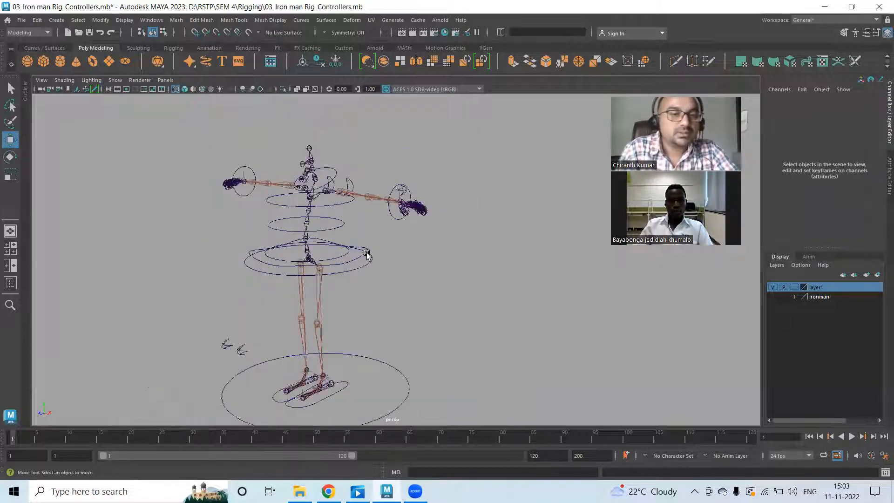
pyautogui.keyDown('alt'); pyautogui.moveTo(231, 234); pyautogui.dragTo(363, 235); pyautogui.keyUp('alt')
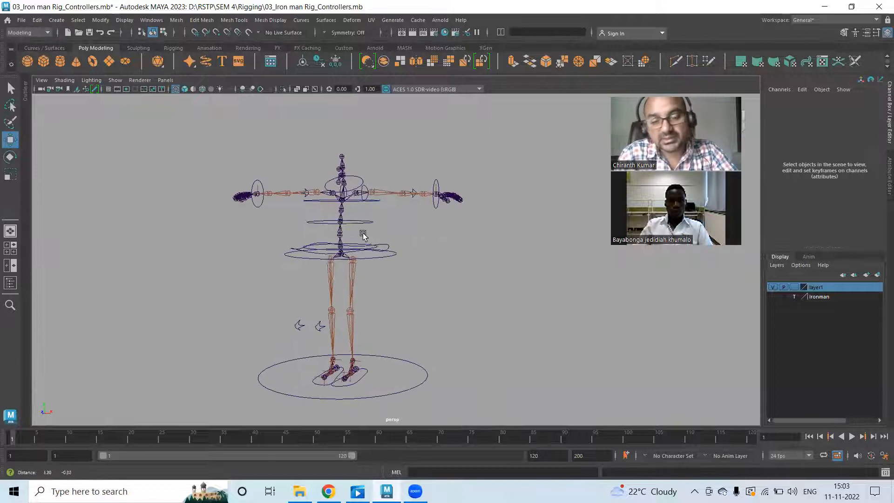
pyautogui.keyDown('alt'); pyautogui.moveTo(363, 235); pyautogui.dragTo(346, 214, button='middle'); pyautogui.keyUp('alt')
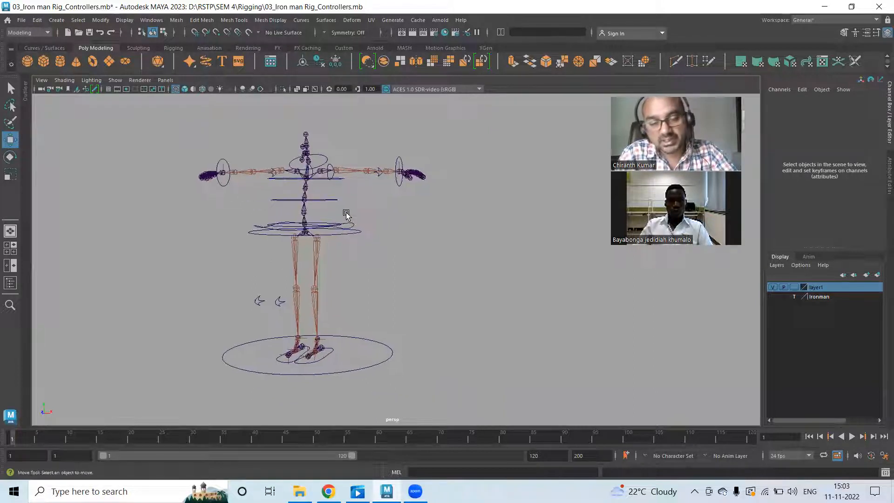
pyautogui.click(115, 80)
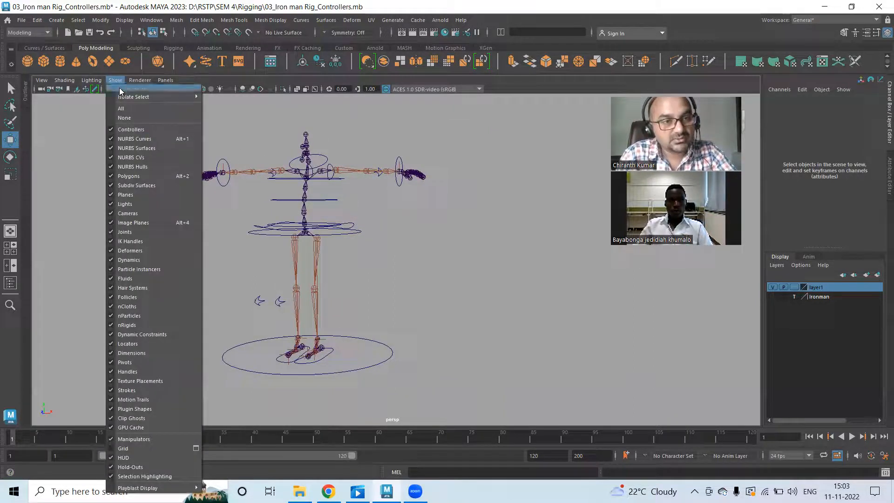
pyautogui.click(127, 113)
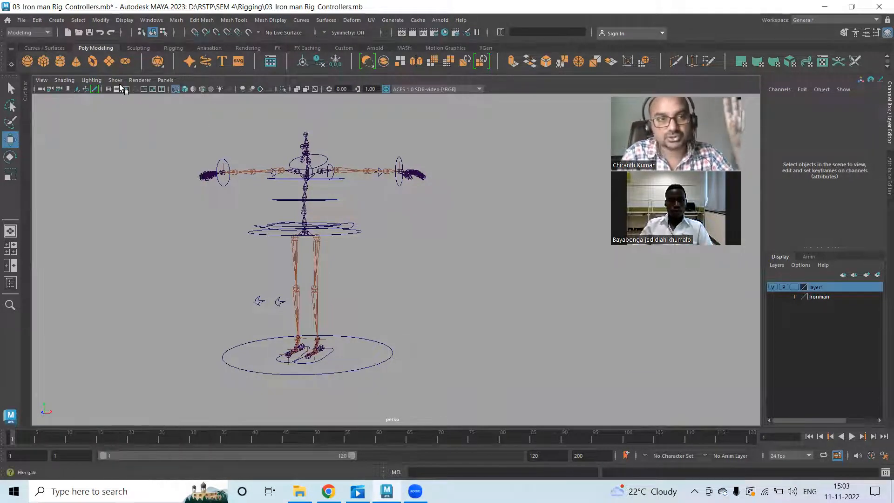
pyautogui.click(115, 81)
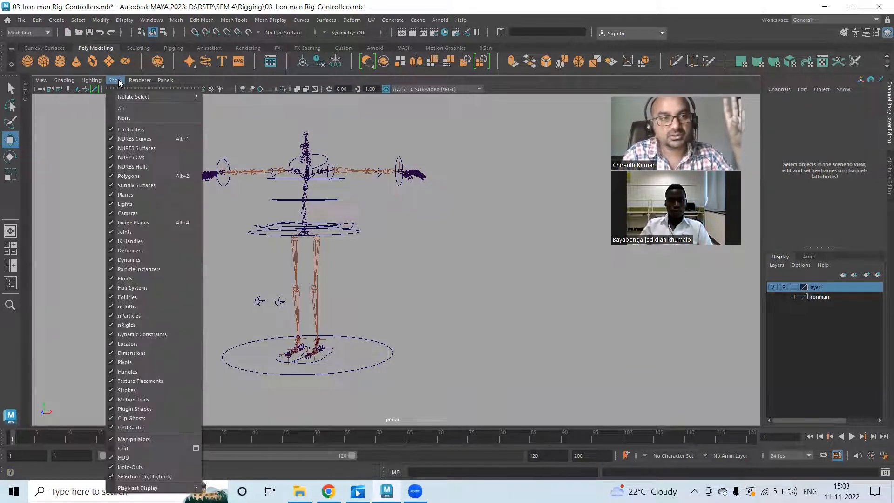
pyautogui.click(124, 119)
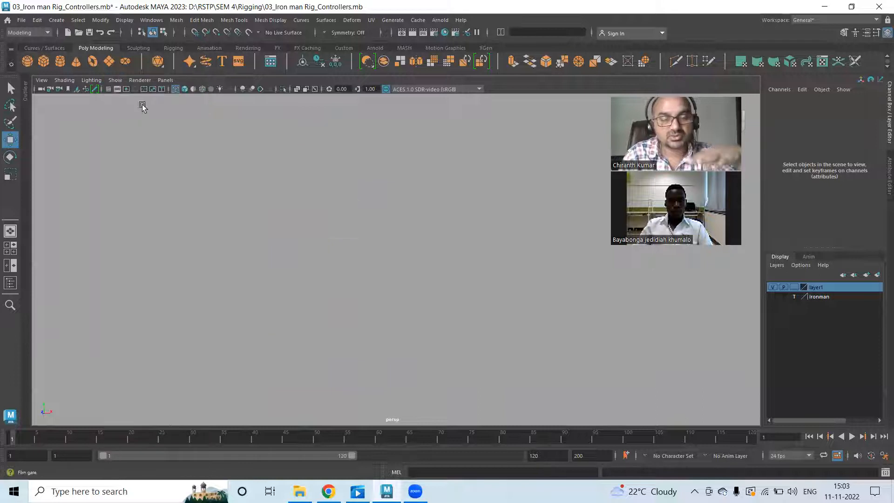
pyautogui.click(121, 81)
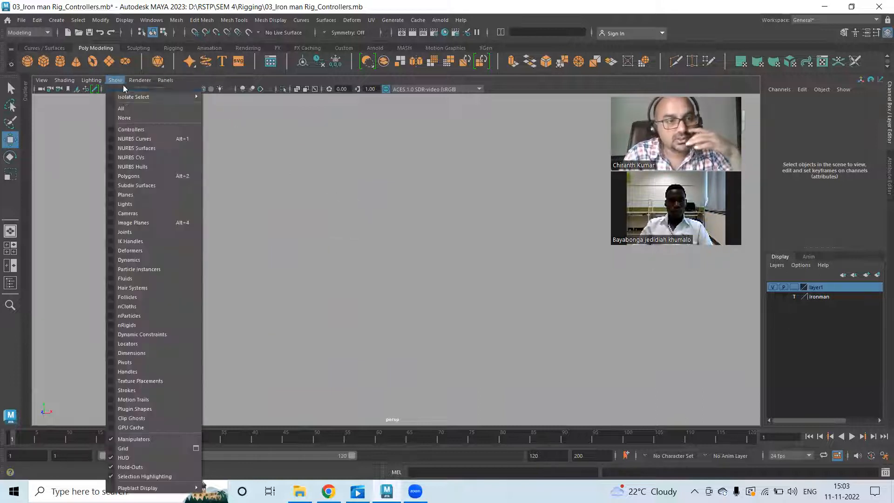
pyautogui.click(126, 139)
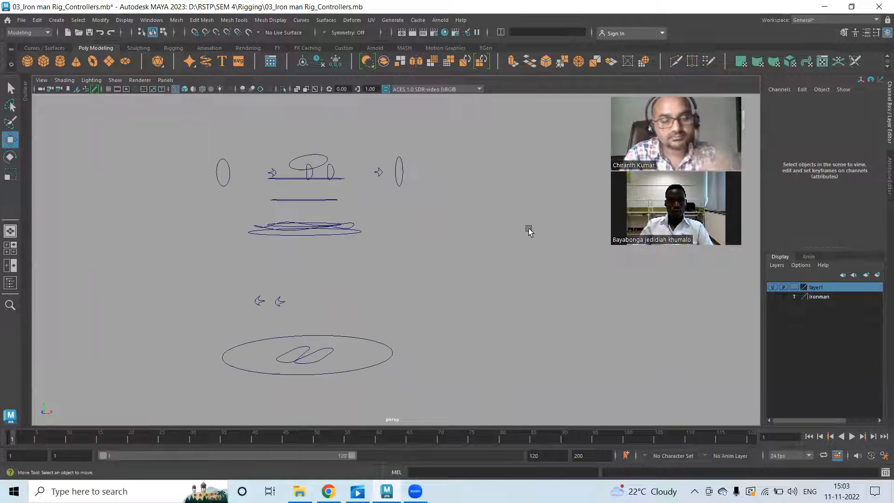
# - Inspect the transform values of the hip, ground and foot controllers one after another
pyautogui.moveTo(487, 254)
pyautogui.keyDown('alt'); pyautogui.mouseDown()
pyautogui.moveTo(405, 248)
pyautogui.moveTo(499, 247)
pyautogui.mouseUp(); pyautogui.keyUp('alt')
pyautogui.click(340, 233)
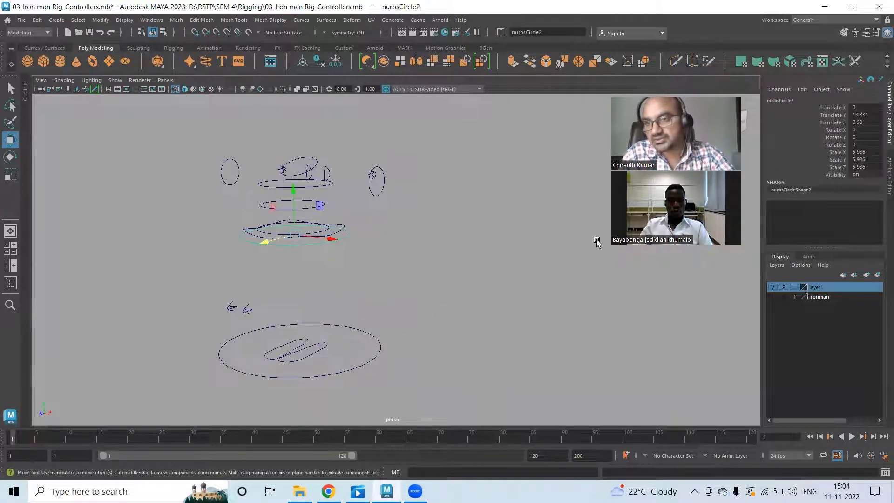
pyautogui.click(359, 347)
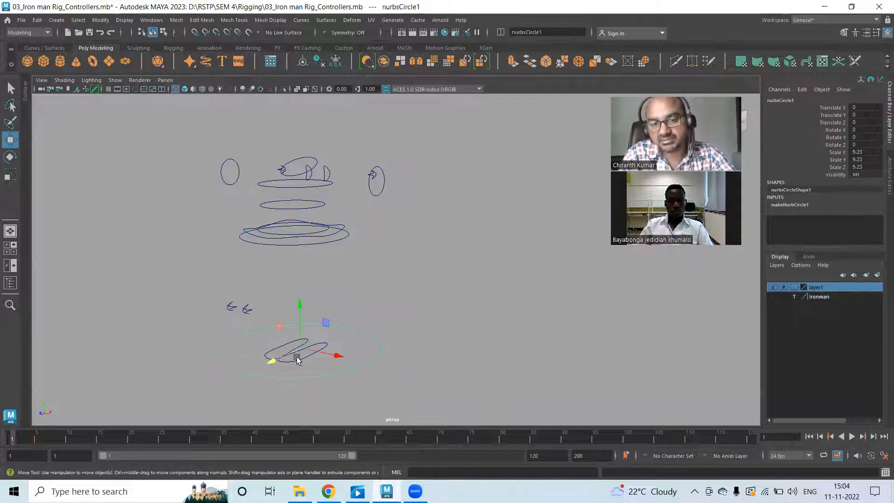
pyautogui.click(374, 315)
pyautogui.click(328, 353)
pyautogui.click(438, 300)
# - Freeze the transformations of all controller curves and center their pivots
pyautogui.moveTo(191, 129); pyautogui.dragTo(521, 419)
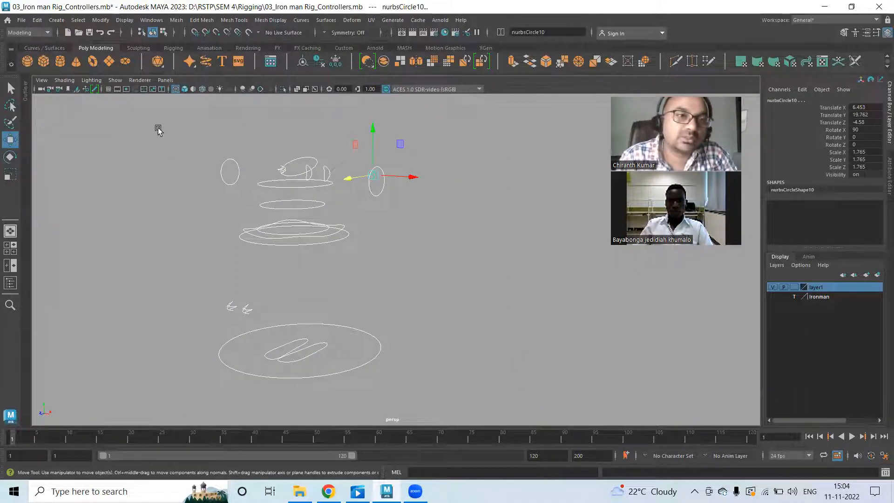
pyautogui.click(101, 21)
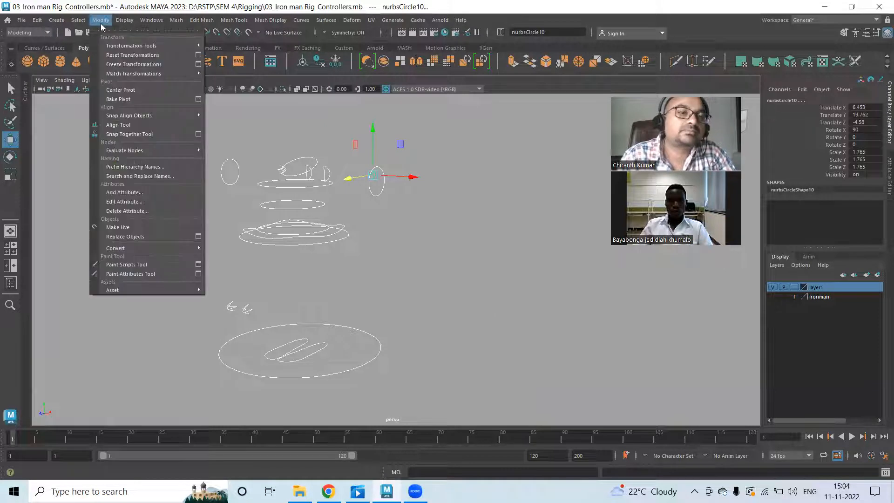
pyautogui.click(121, 64)
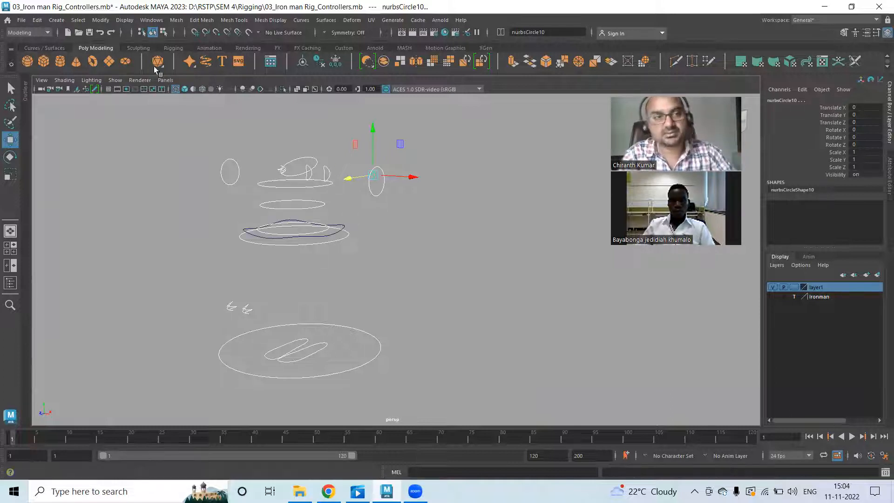
pyautogui.click(100, 20)
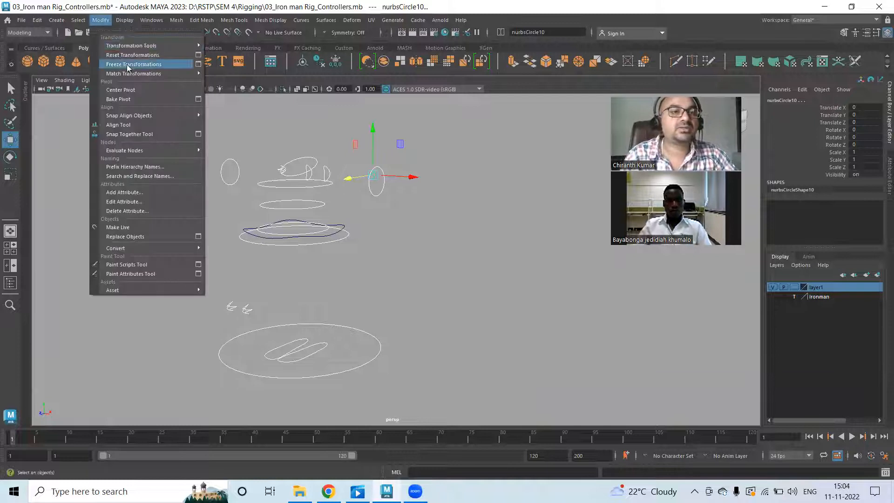
pyautogui.click(135, 92)
pyautogui.click(485, 278)
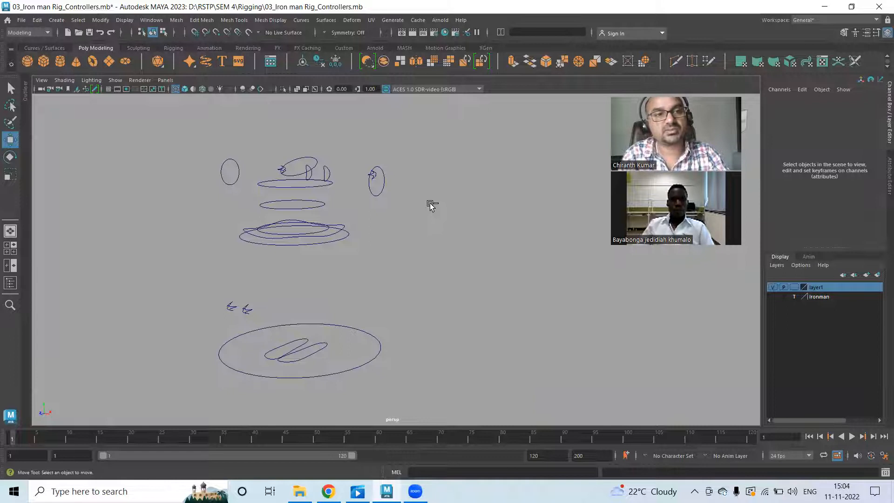
# - Save the scene and show all object types, including joints and IK handles, in the viewport again
pyautogui.hotkey('ctrl', 's')
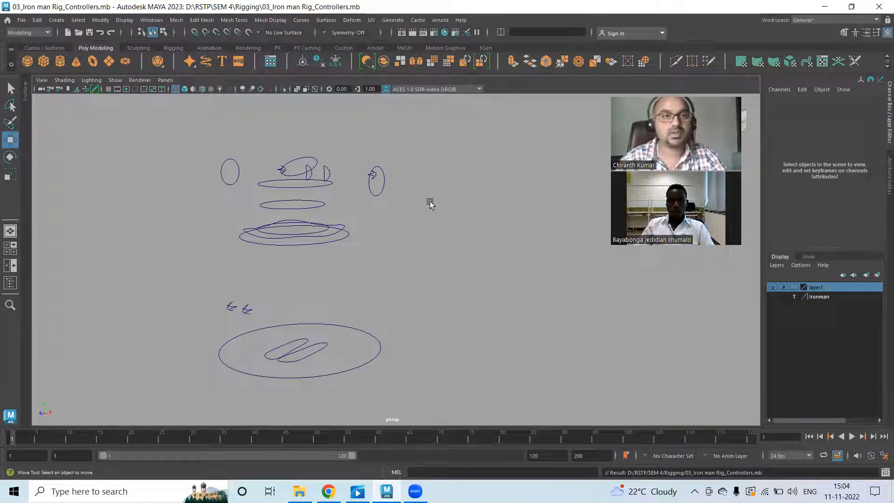
pyautogui.click(113, 80)
pyautogui.click(131, 112)
pyautogui.moveTo(360, 244)
pyautogui.keyDown('alt'); pyautogui.mouseDown()
pyautogui.moveTo(415, 239)
pyautogui.moveTo(565, 304)
pyautogui.moveTo(354, 246)
pyautogui.mouseUp(); pyautogui.keyUp('alt')
pyautogui.hotkey('ctrl', 's')
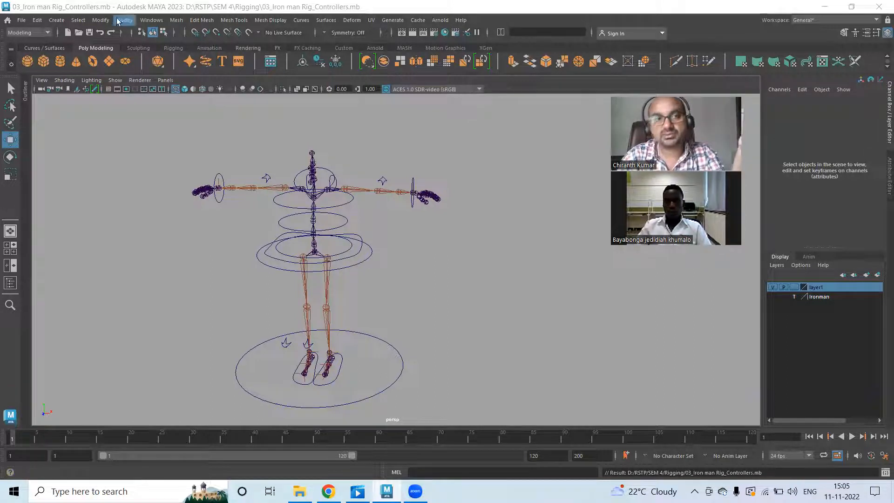
# - Switch to the Rigging command set and float the Constrain commands in their own window beside the rig
pyautogui.click(37, 33)
pyautogui.click(30, 51)
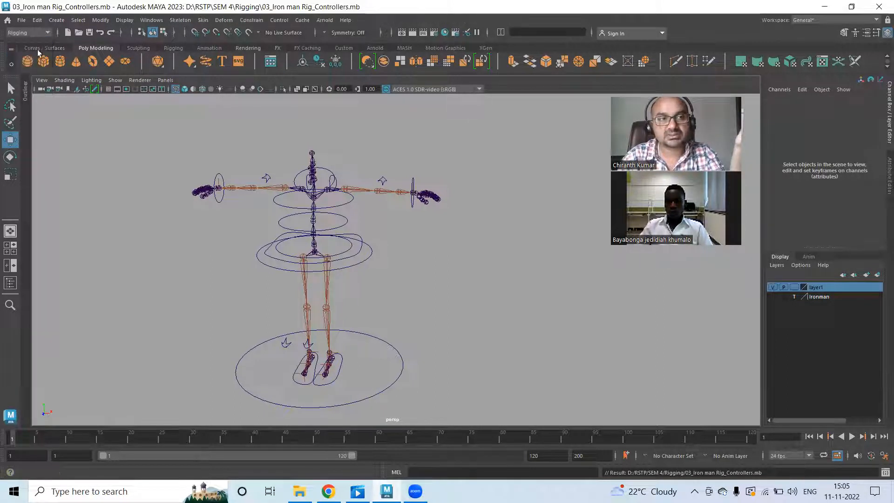
pyautogui.click(251, 20)
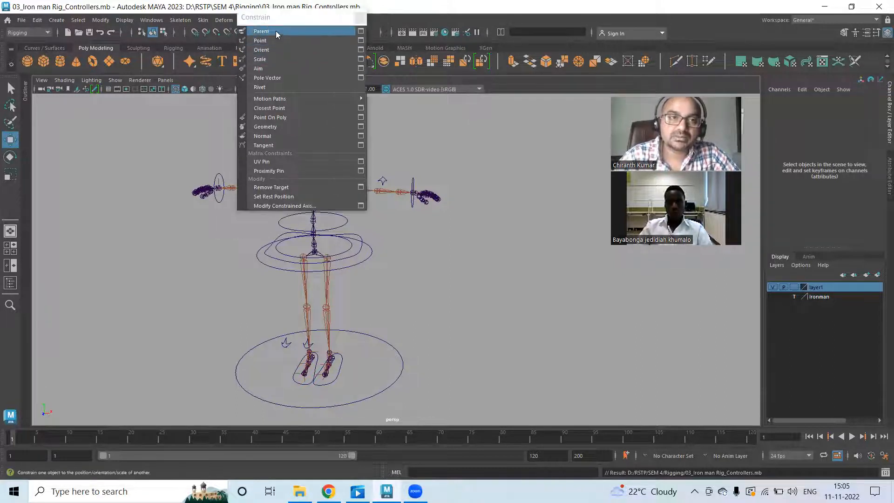
pyautogui.click(277, 31)
pyautogui.moveTo(265, 22); pyautogui.dragTo(195, 75)
pyautogui.click(366, 276)
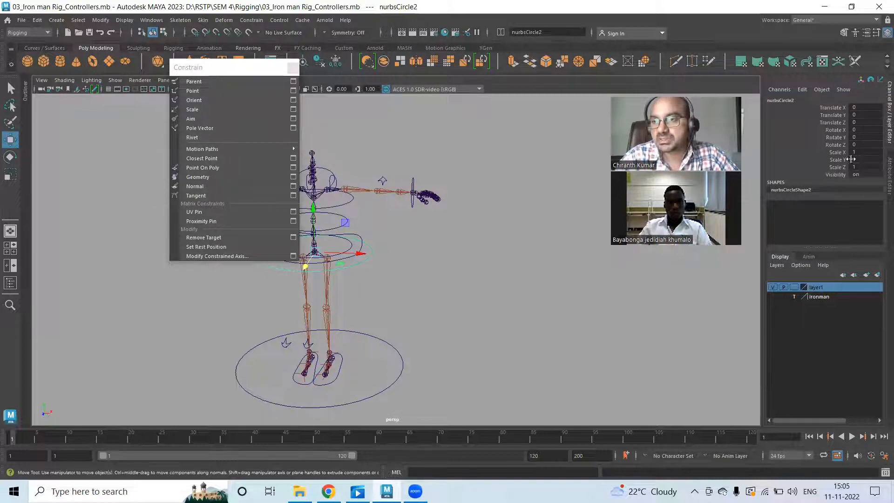
pyautogui.click(225, 83)
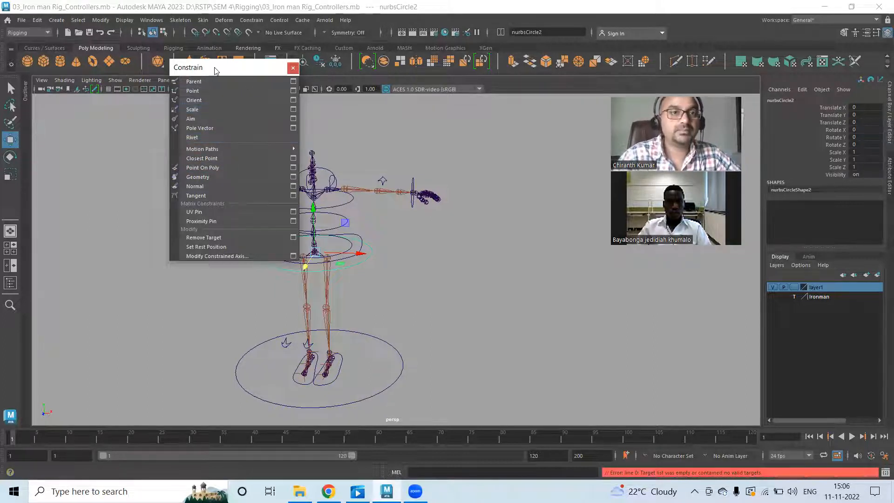
pyautogui.moveTo(217, 70); pyautogui.dragTo(149, 213)
# - Save the scene as a new file named 04_Iron man Rig_Constraints.mb
pyautogui.click(22, 20)
pyautogui.click(53, 69)
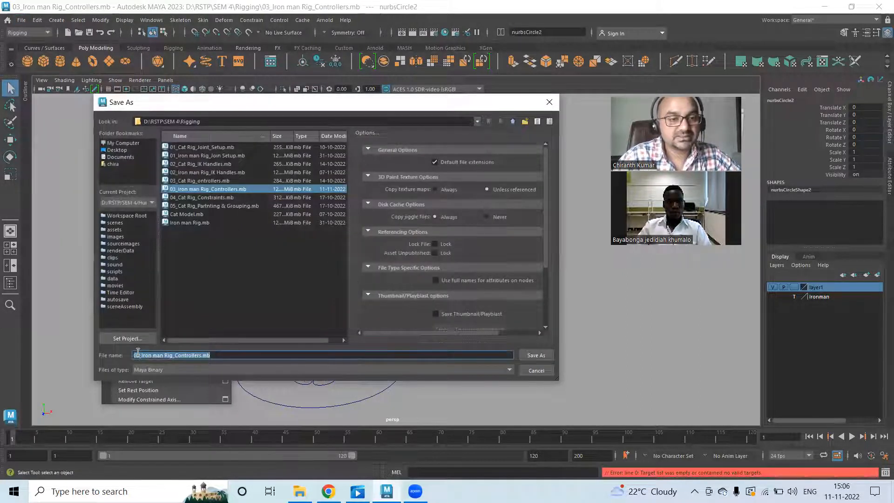
pyautogui.click(139, 354)
pyautogui.press('BackSpace')
pyautogui.write('4')
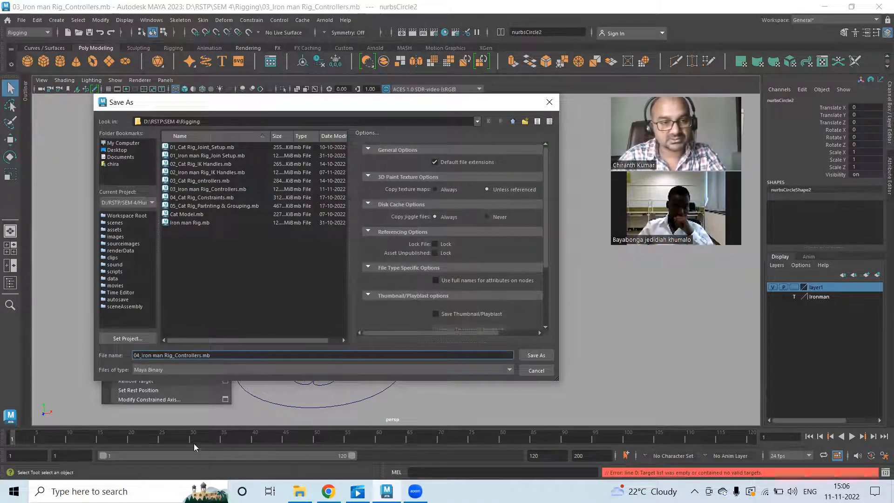
pyautogui.press('BackSpace')
pyautogui.press('BackSpace')
pyautogui.press('BackSpace')
pyautogui.press('BackSpace')
pyautogui.press('BackSpace')
pyautogui.press('BackSpace')
pyautogui.press('BackSpace')
pyautogui.write('straints')
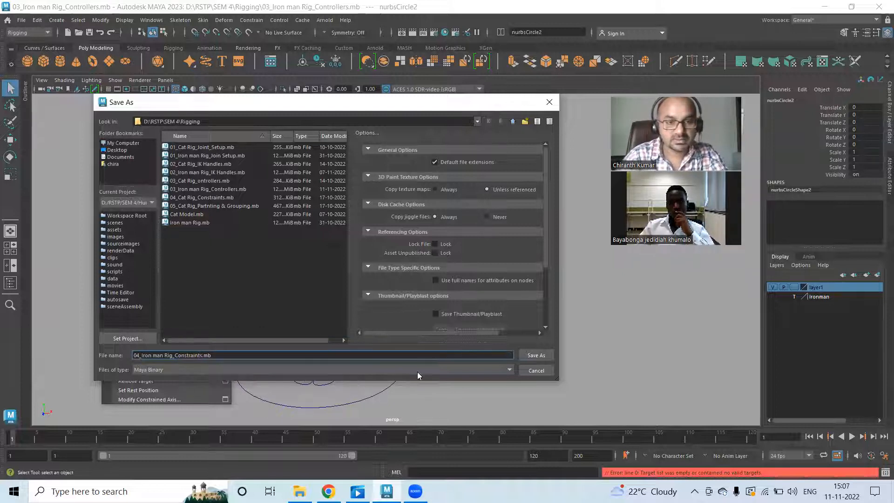
pyautogui.click(536, 356)
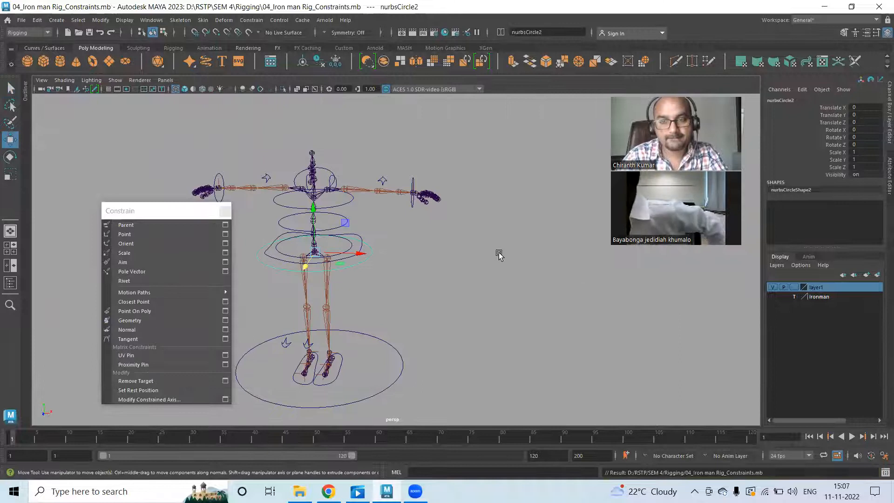
# - Move the left reverse heel joint upward to test how the foot follows, and undo the move
pyautogui.moveTo(146, 211); pyautogui.dragTo(112, 154)
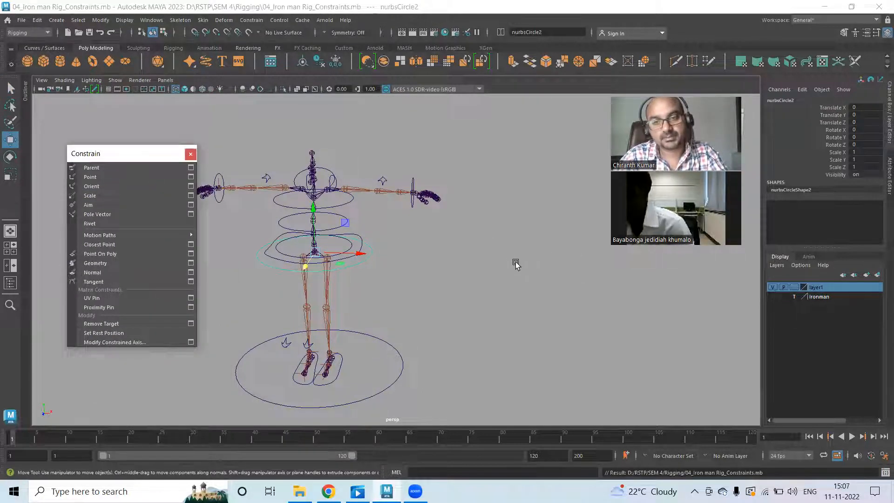
pyautogui.keyDown('alt'); pyautogui.moveTo(344, 282); pyautogui.dragTo(468, 294, button='right'); pyautogui.keyUp('alt')
pyautogui.keyDown('alt'); pyautogui.moveTo(393, 289); pyautogui.dragTo(559, 224, button='middle'); pyautogui.keyUp('alt')
pyautogui.keyDown('alt'); pyautogui.moveTo(559, 223); pyautogui.dragTo(457, 298); pyautogui.keyUp('alt')
pyautogui.keyDown('alt'); pyautogui.moveTo(457, 297); pyautogui.dragTo(500, 307, button='right'); pyautogui.keyUp('alt')
pyautogui.keyDown('alt'); pyautogui.moveTo(499, 308); pyautogui.dragTo(481, 202, button='middle'); pyautogui.keyUp('alt')
pyautogui.keyDown('alt'); pyautogui.moveTo(481, 202); pyautogui.dragTo(420, 295, button='right'); pyautogui.keyUp('alt')
pyautogui.click(407, 292)
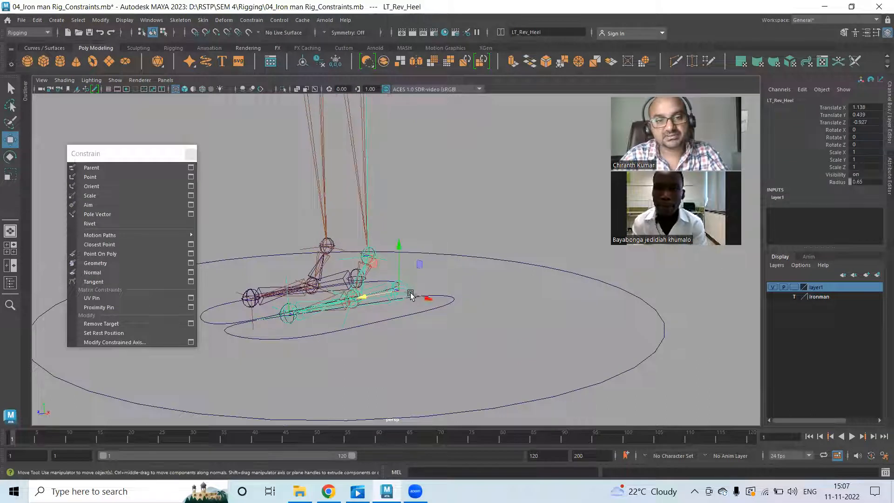
pyautogui.moveTo(400, 290); pyautogui.dragTo(401, 214)
pyautogui.hotkey('ctrl', 'z')
pyautogui.hotkey('ctrl', 'z')
pyautogui.hotkey('ctrl', 'z')
pyautogui.hotkey('ctrl', 'z')
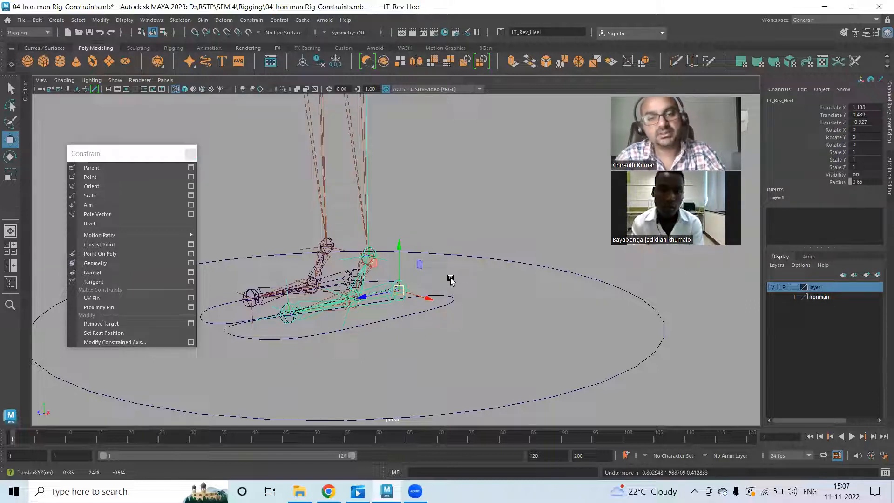
# - Turn on Maintain offset in the Point constraint options for the left foot controller and reverse heel joint, and close without adding the constraint
pyautogui.click(465, 281)
pyautogui.keyDown('alt'); pyautogui.moveTo(444, 311); pyautogui.dragTo(483, 354); pyautogui.keyUp('alt')
pyautogui.click(483, 354)
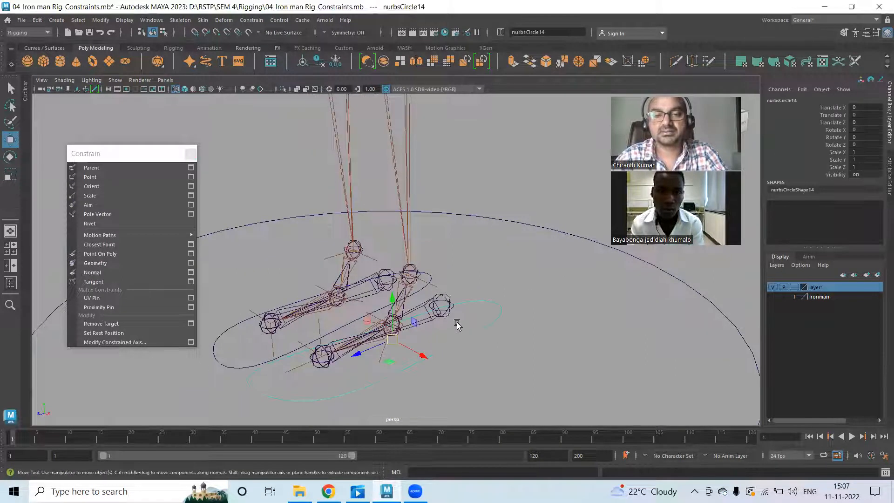
pyautogui.click(443, 303)
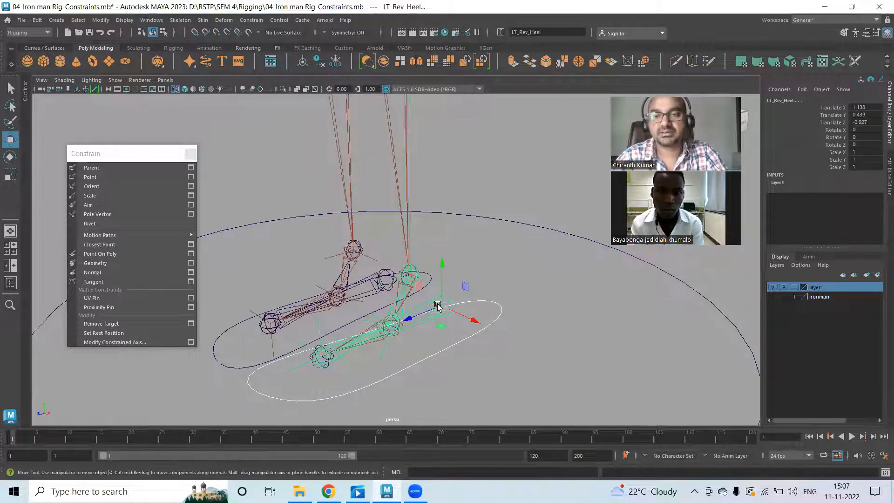
pyautogui.click(191, 177)
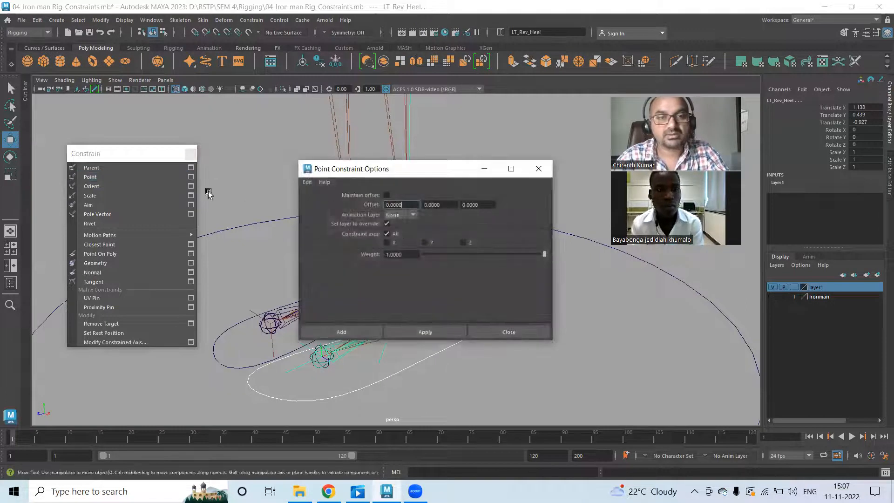
pyautogui.click(386, 195)
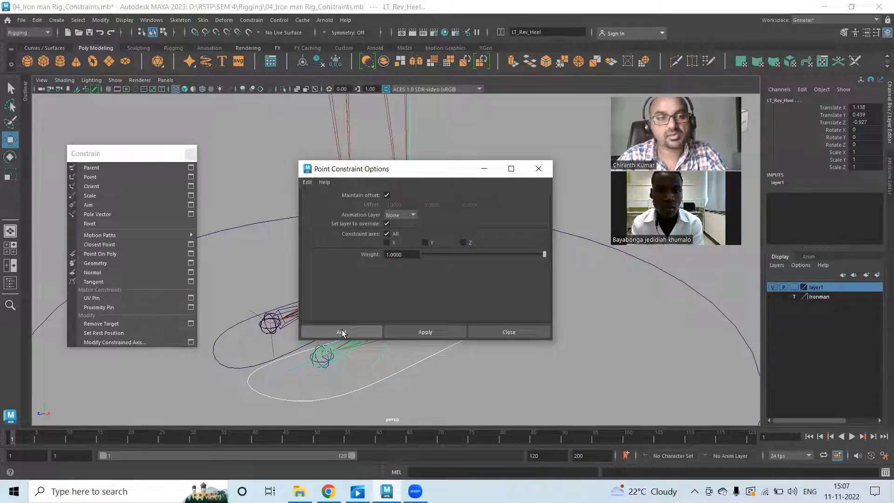
pyautogui.click(515, 332)
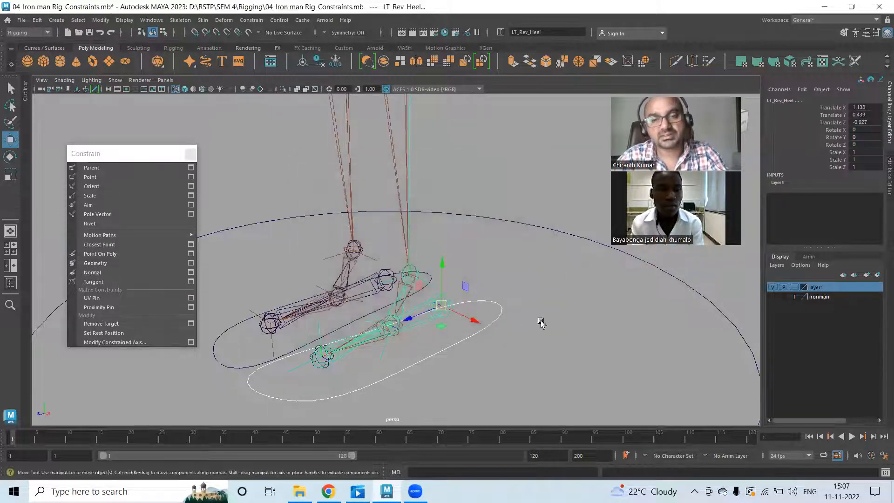
# - Parent the left reverse heel joint under the left foot controller, test by moving the controller, and undo the test move
pyautogui.click(488, 335)
pyautogui.click(441, 303)
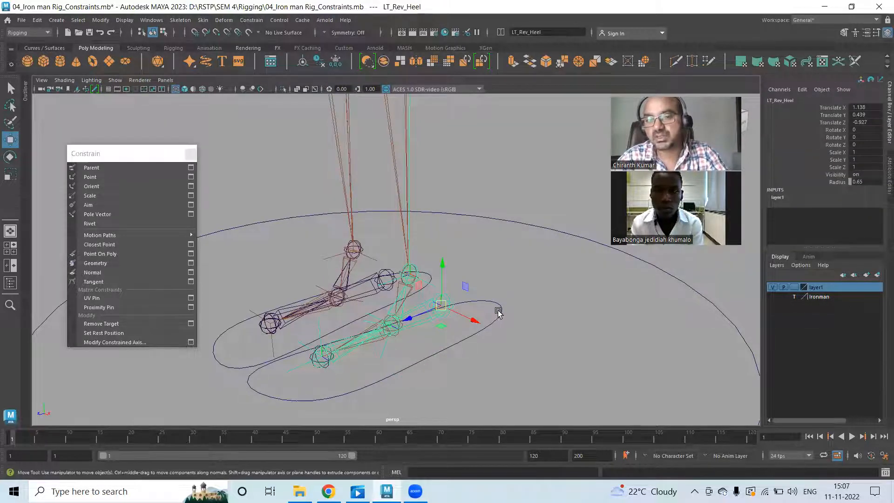
pyautogui.click(462, 309)
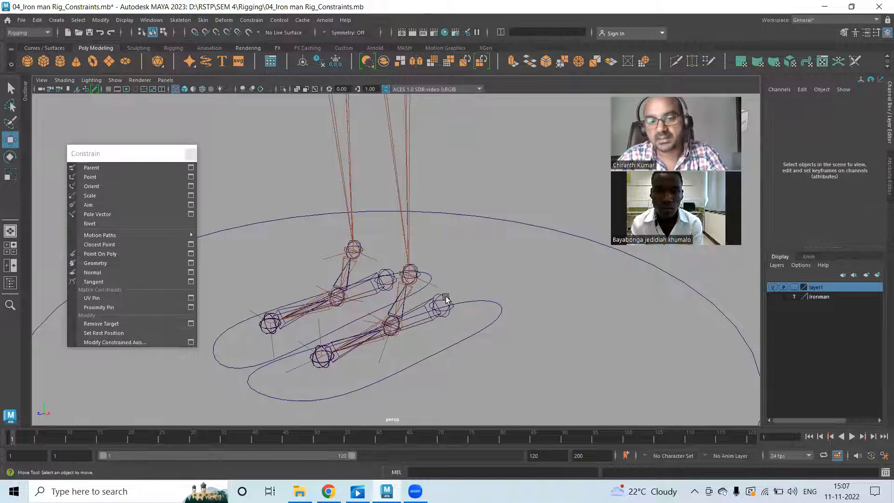
pyautogui.click(447, 299)
pyautogui.keyDown('shift'); pyautogui.moveTo(465, 329); pyautogui.dragTo(480, 347); pyautogui.keyUp('shift')
pyautogui.press('p')
pyautogui.click(477, 344)
pyautogui.click(456, 350)
pyautogui.moveTo(391, 323); pyautogui.dragTo(345, 315)
pyautogui.moveTo(407, 343); pyautogui.dragTo(479, 345)
pyautogui.hotkey('ctrl', 'z')
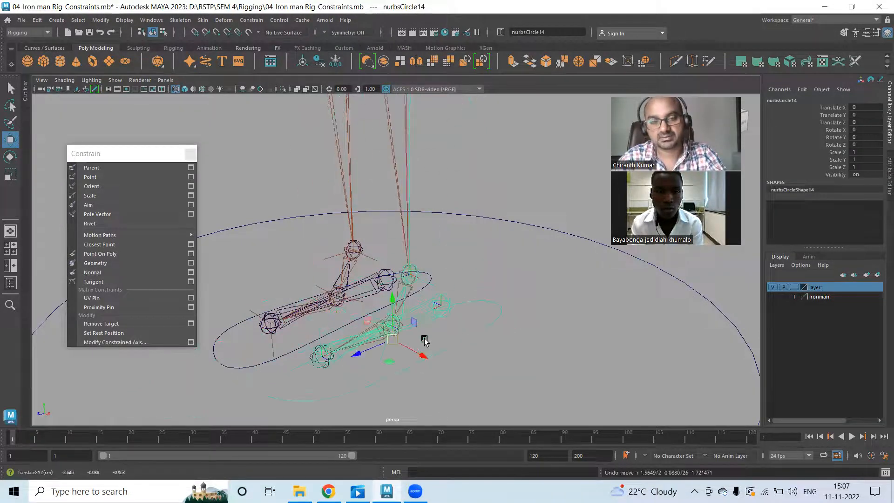
# - Parent the right reverse heel joint under the right foot controller
pyautogui.keyDown('alt'); pyautogui.moveTo(361, 311); pyautogui.dragTo(406, 319); pyautogui.keyUp('alt')
pyautogui.keyDown('alt'); pyautogui.moveTo(406, 320); pyautogui.dragTo(434, 282, button='right'); pyautogui.keyUp('alt')
pyautogui.keyDown('alt'); pyautogui.moveTo(510, 328); pyautogui.dragTo(451, 289, button='middle'); pyautogui.keyUp('alt')
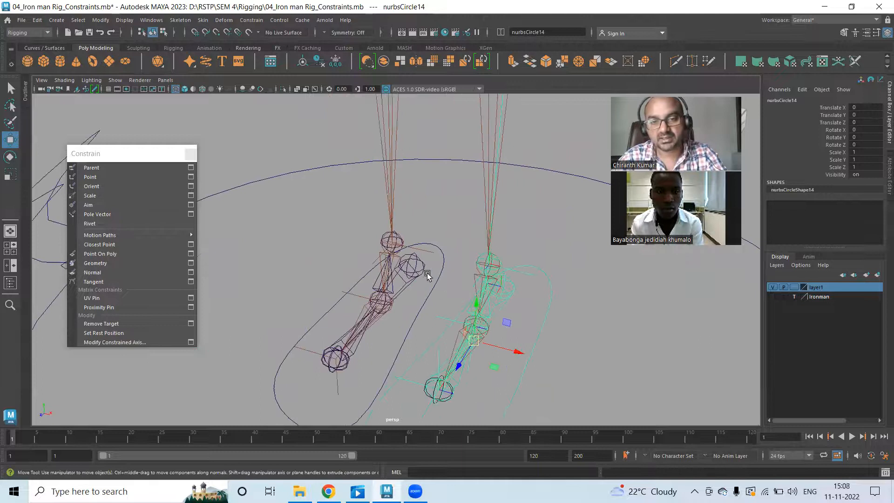
pyautogui.click(419, 270)
pyautogui.click(412, 330)
pyautogui.press('Down')
# - Point-constrain the left wrist IK handle to the left wrist circle controller with Maintain offset turned on
pyautogui.scroll(-5, 593, 278)
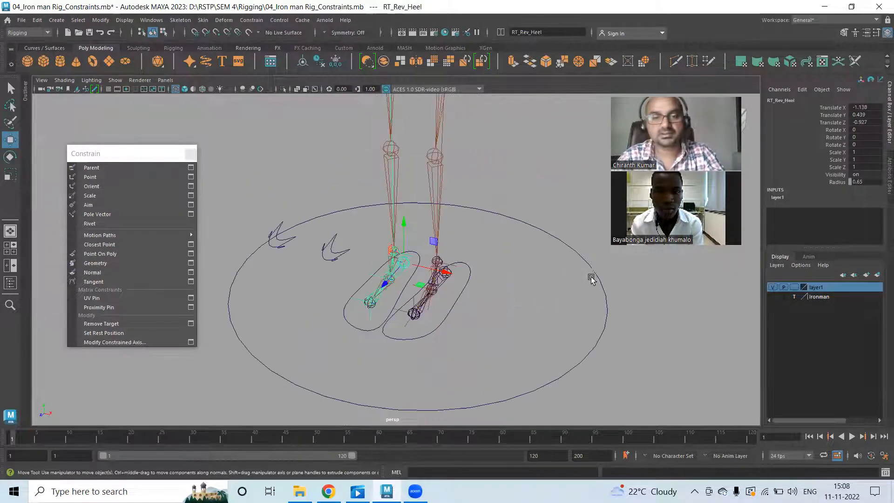
pyautogui.keyDown('alt'); pyautogui.moveTo(685, 234); pyautogui.dragTo(574, 283, button='middle'); pyautogui.keyUp('alt')
pyautogui.scroll(-5, 554, 275)
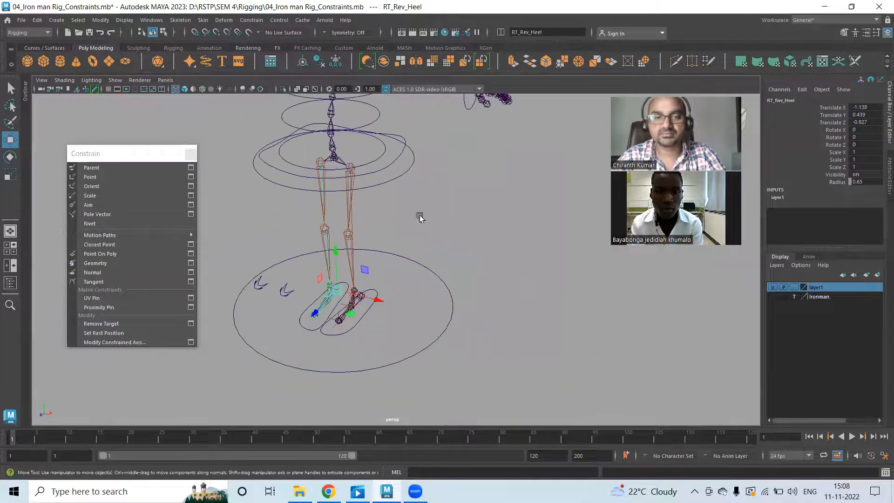
pyautogui.keyDown('alt'); pyautogui.moveTo(460, 163); pyautogui.dragTo(459, 257, button='middle'); pyautogui.keyUp('alt')
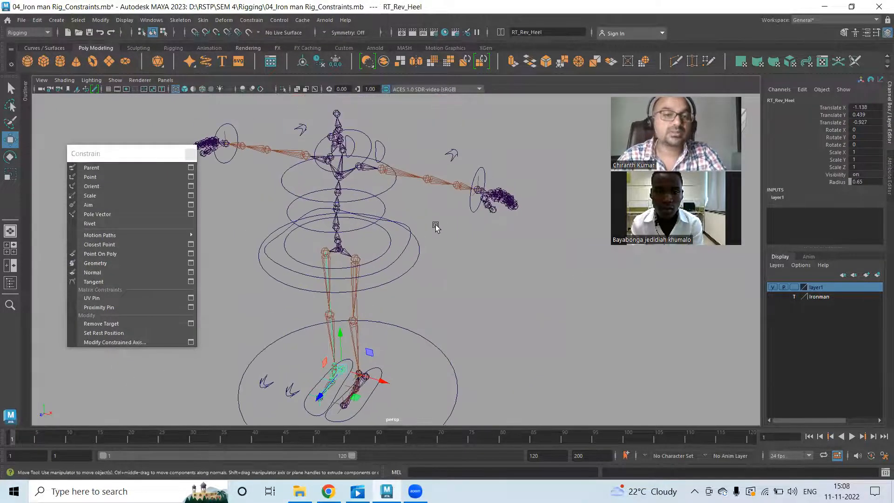
pyautogui.scroll(4, 383, 262)
pyautogui.keyDown('alt'); pyautogui.moveTo(490, 128); pyautogui.dragTo(438, 230, button='middle'); pyautogui.keyUp('alt')
pyautogui.scroll(4, 525, 233)
pyautogui.keyDown('alt'); pyautogui.moveTo(536, 217); pyautogui.dragTo(495, 211, button='middle'); pyautogui.keyUp('alt')
pyautogui.scroll(4, 491, 229)
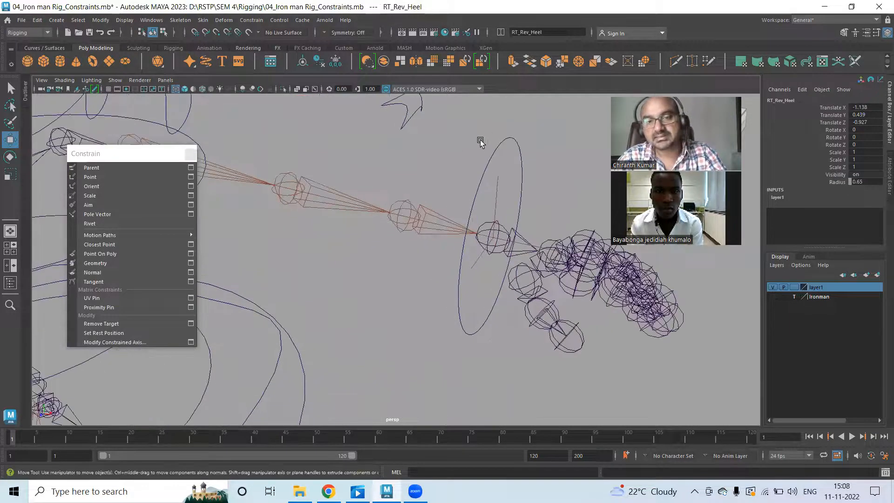
pyautogui.click(511, 149)
pyautogui.press('q')
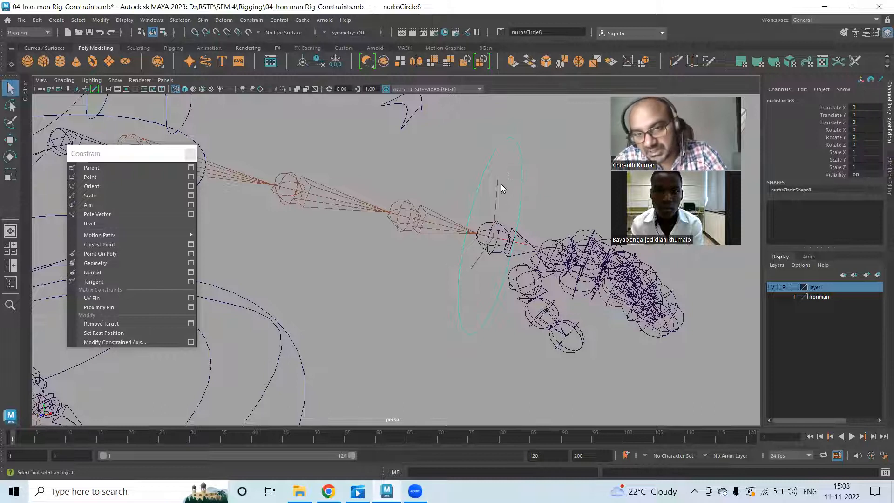
pyautogui.keyDown('shift'); pyautogui.click(495, 200); pyautogui.keyUp('shift')
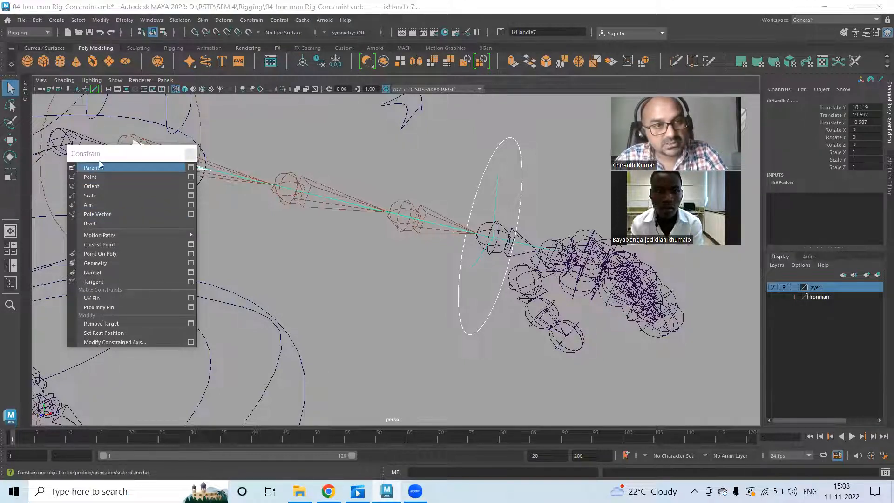
pyautogui.click(252, 20)
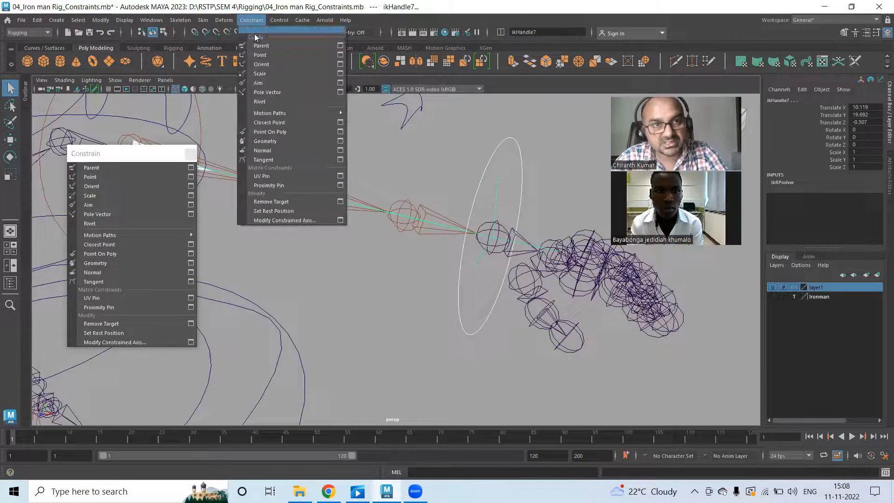
pyautogui.click(513, 84)
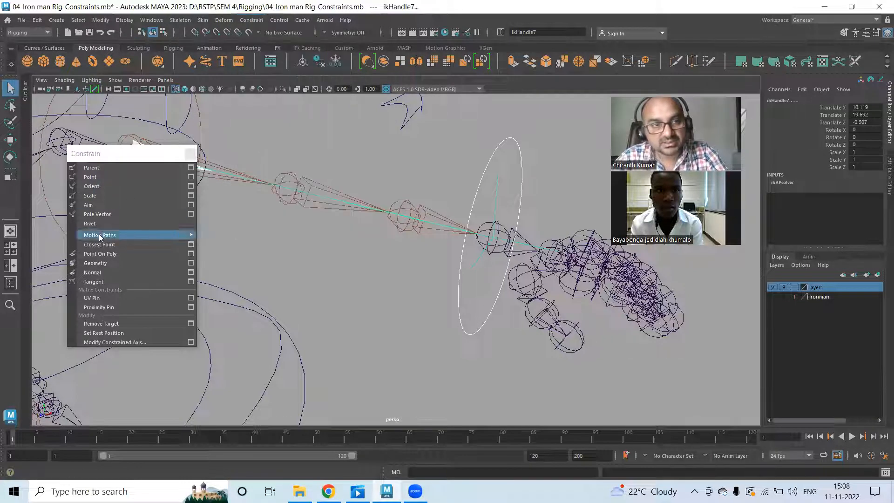
pyautogui.click(191, 177)
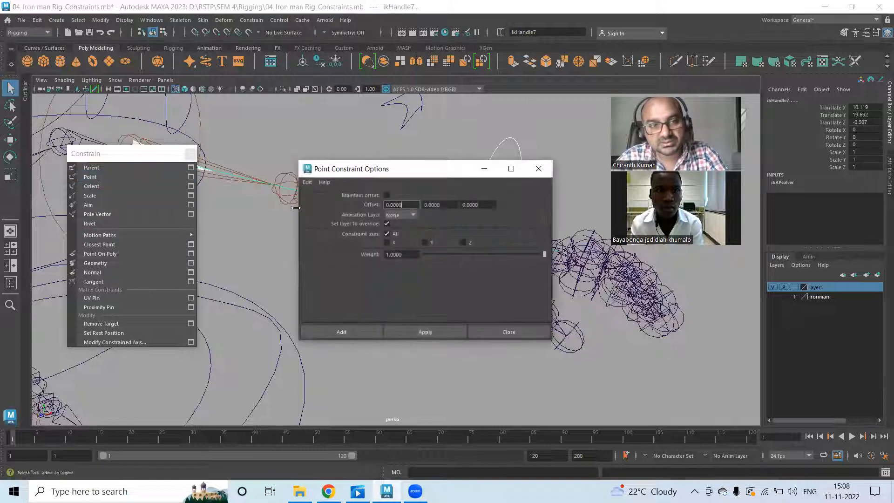
pyautogui.click(386, 196)
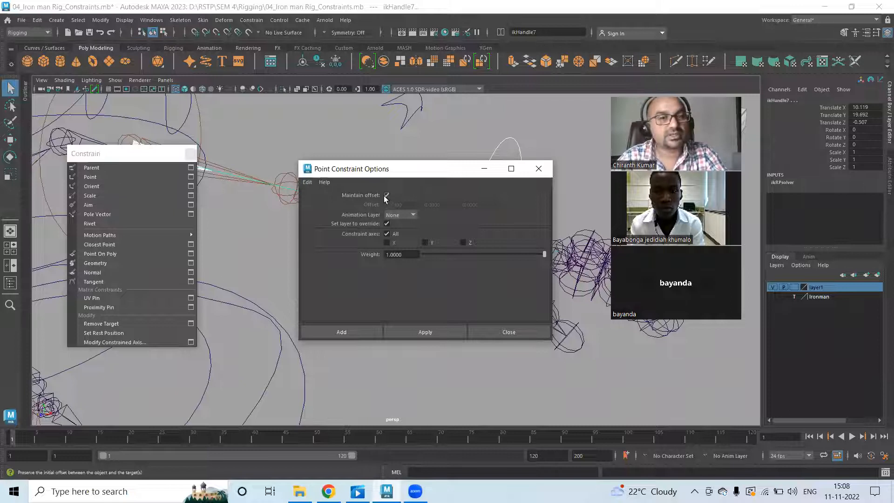
pyautogui.click(387, 195)
pyautogui.click(387, 195)
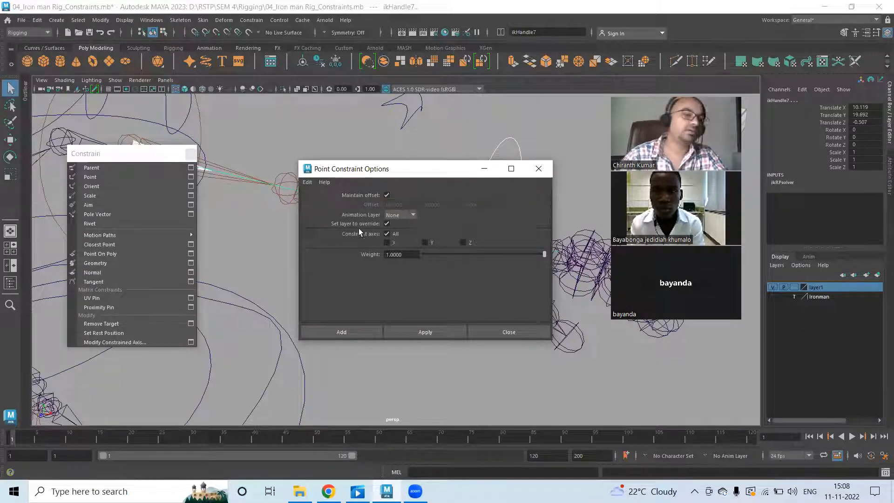
pyautogui.click(330, 331)
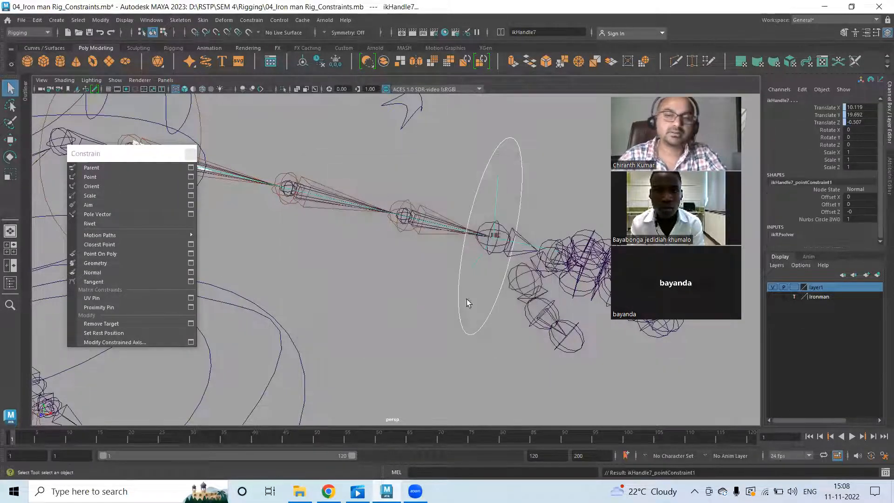
# - Inspect the left wrist controller and its IK handle by selecting each one separately
pyautogui.scroll(-2, 482, 322)
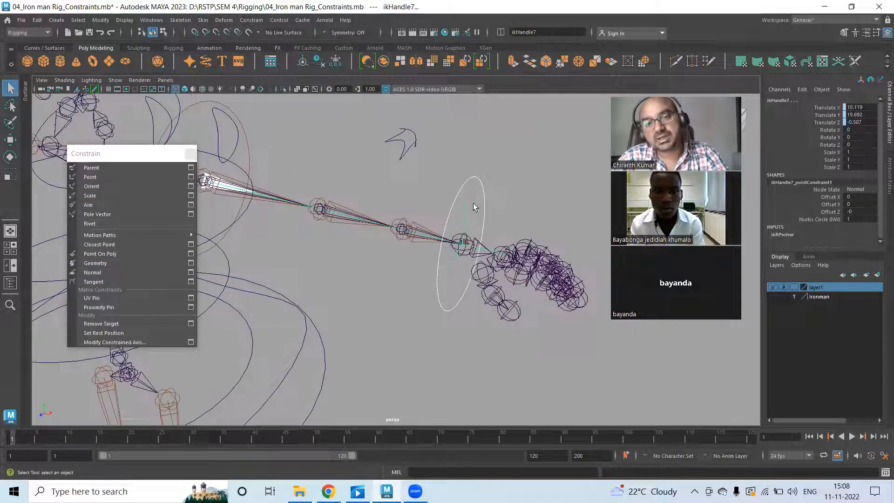
pyautogui.click(488, 198)
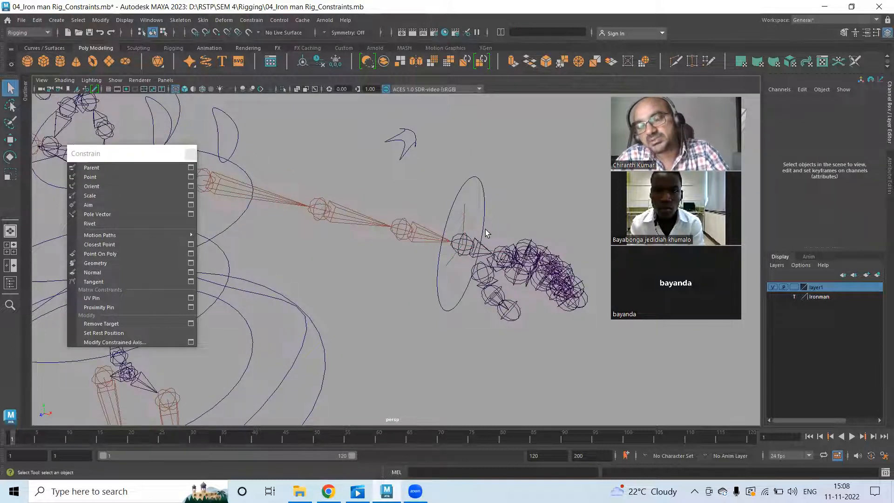
pyautogui.click(484, 194)
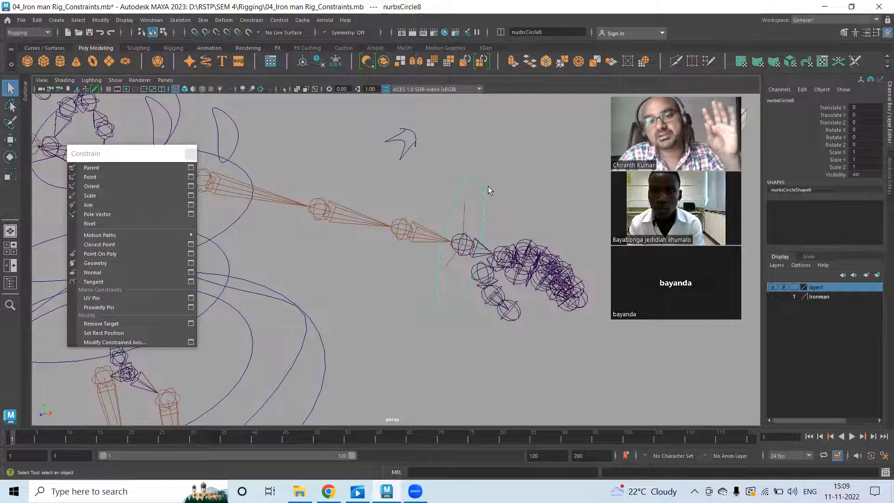
pyautogui.click(497, 162)
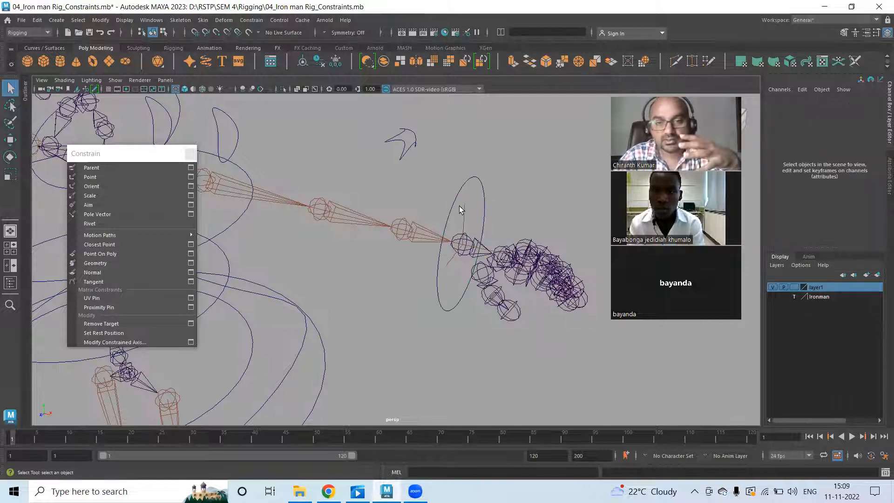
pyautogui.click(471, 218)
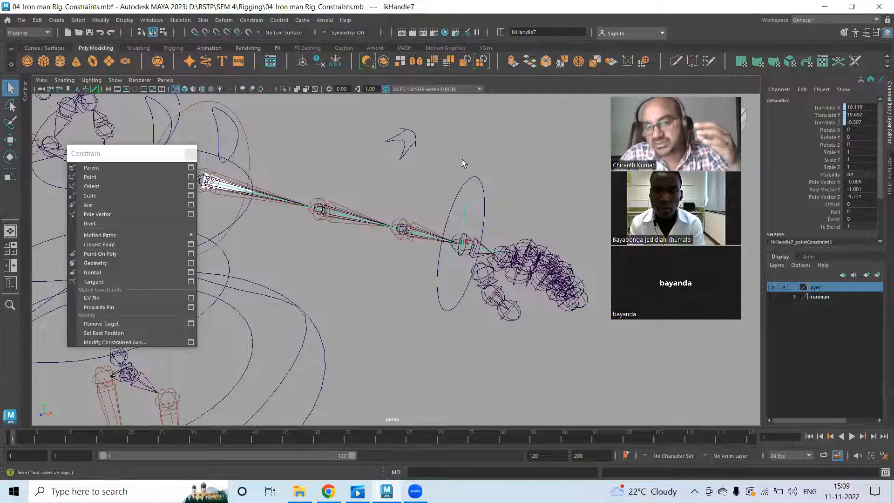
# - Test the left wrist controller by moving it sideways and downward, undoing each move
pyautogui.click(484, 186)
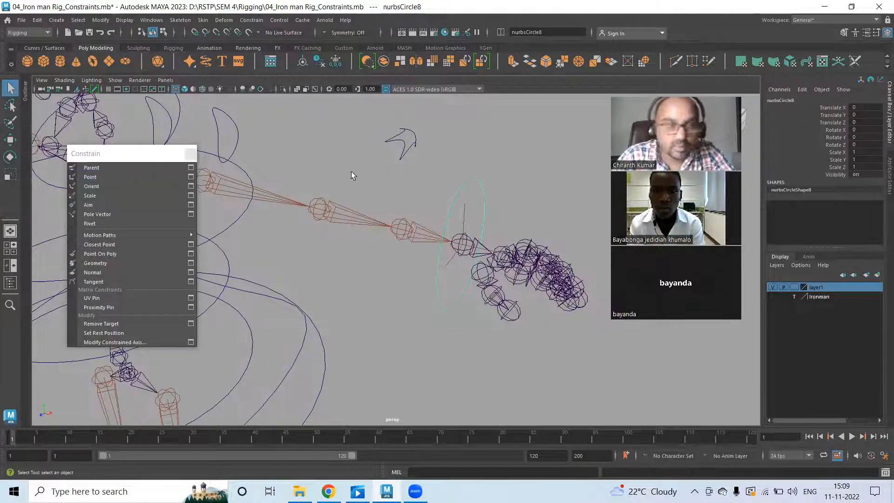
pyautogui.scroll(-8, 466, 205)
pyautogui.keyDown('alt'); pyautogui.moveTo(440, 218); pyautogui.dragTo(485, 250); pyautogui.keyUp('alt')
pyautogui.scroll(3, 485, 250)
pyautogui.press('e')
pyautogui.press('w')
pyautogui.moveTo(546, 211)
pyautogui.mouseDown()
pyautogui.moveTo(524, 213)
pyautogui.moveTo(556, 212)
pyautogui.moveTo(536, 210)
pyautogui.mouseUp()
pyautogui.hotkey('ctrl', 'z')
pyautogui.moveTo(497, 163); pyautogui.dragTo(491, 185)
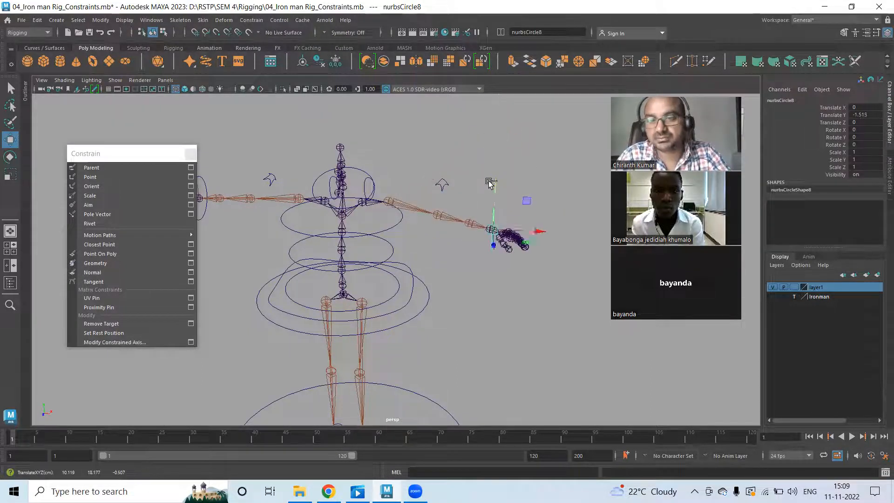
pyautogui.hotkey('ctrl', 'z')
# - Point-constrain the right wrist IK handle to the right wrist circle controller with Maintain offset on
pyautogui.keyDown('alt'); pyautogui.moveTo(387, 182); pyautogui.dragTo(571, 182, button='middle'); pyautogui.keyUp('alt')
pyautogui.keyDown('alt'); pyautogui.moveTo(347, 180); pyautogui.dragTo(587, 223, button='right'); pyautogui.keyUp('alt')
pyautogui.keyDown('alt'); pyautogui.moveTo(398, 236); pyautogui.dragTo(461, 415, button='middle'); pyautogui.keyUp('alt')
pyautogui.keyDown('alt'); pyautogui.moveTo(377, 233); pyautogui.dragTo(417, 252, button='right'); pyautogui.keyUp('alt')
pyautogui.keyDown('alt'); pyautogui.moveTo(402, 266); pyautogui.dragTo(399, 179, button='middle'); pyautogui.keyUp('alt')
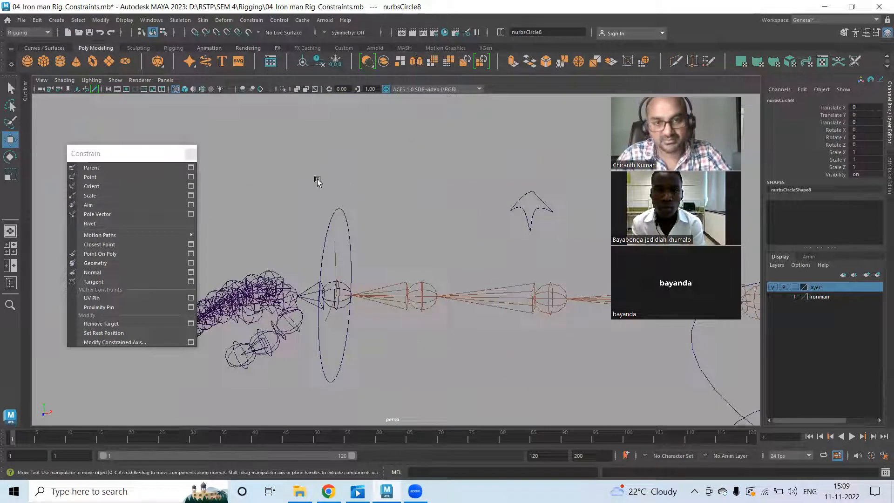
pyautogui.click(348, 219)
pyautogui.press('q')
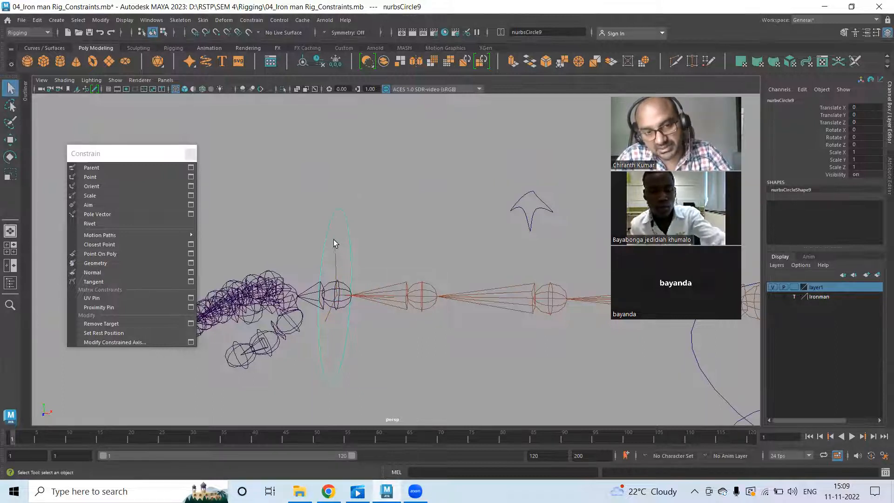
pyautogui.keyDown('shift'); pyautogui.click(337, 261); pyautogui.keyUp('shift')
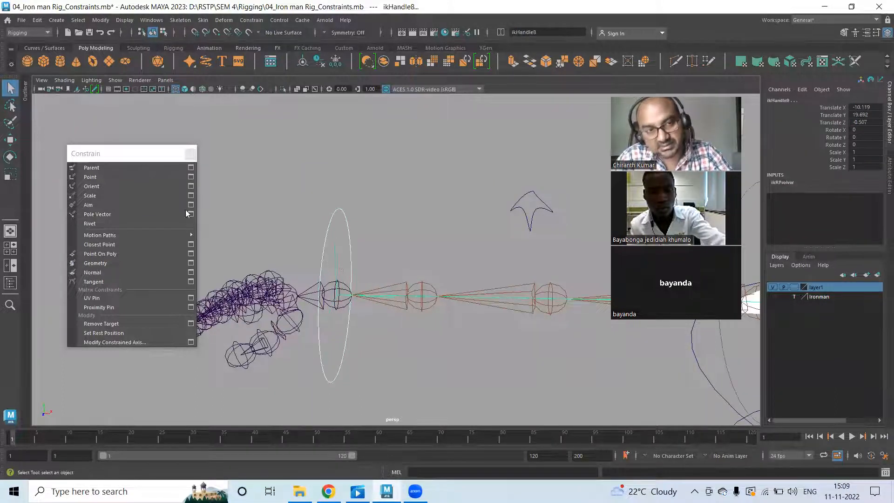
pyautogui.click(191, 178)
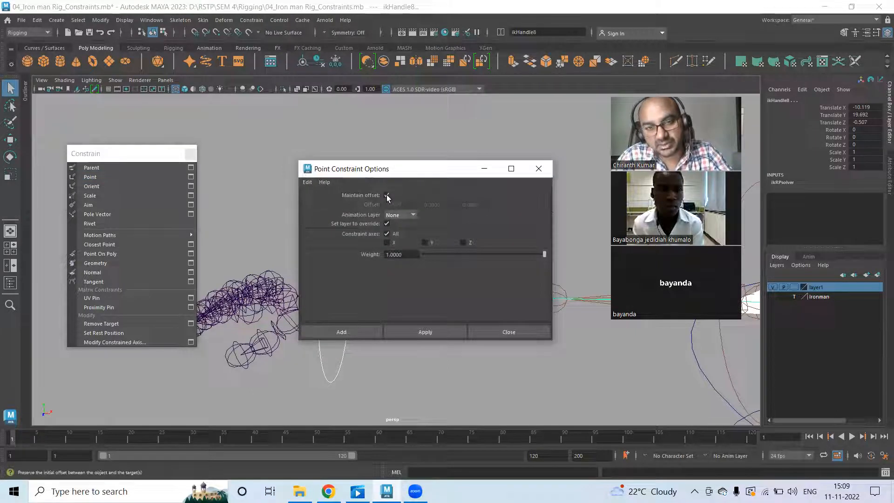
pyautogui.click(347, 331)
pyautogui.click(426, 345)
# - Test the right wrist controller by moving it inward and upward, undoing each move
pyautogui.click(351, 224)
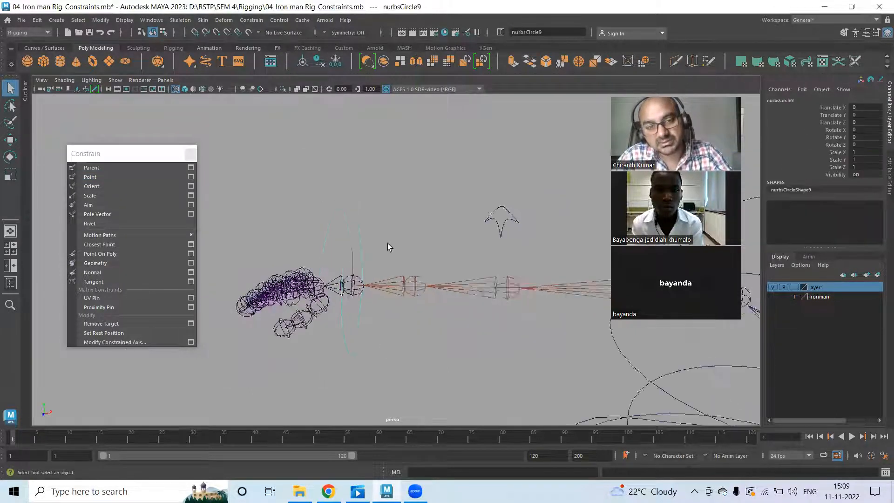
pyautogui.scroll(-3, 387, 243)
pyautogui.press('w')
pyautogui.moveTo(416, 277); pyautogui.dragTo(459, 279)
pyautogui.hotkey('ctrl', 'z')
pyautogui.moveTo(378, 236); pyautogui.dragTo(381, 203)
pyautogui.hotkey('ctrl', 'z')
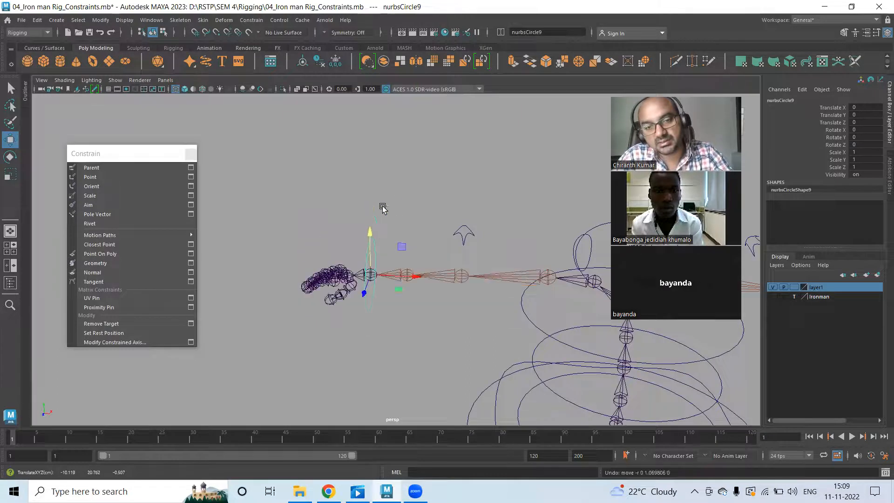
# - Examine the neck circle controller and the neck joint from several angles, selecting both to identify the pair
pyautogui.keyDown('alt'); pyautogui.moveTo(480, 220); pyautogui.dragTo(443, 176); pyautogui.keyUp('alt')
pyautogui.click(405, 158)
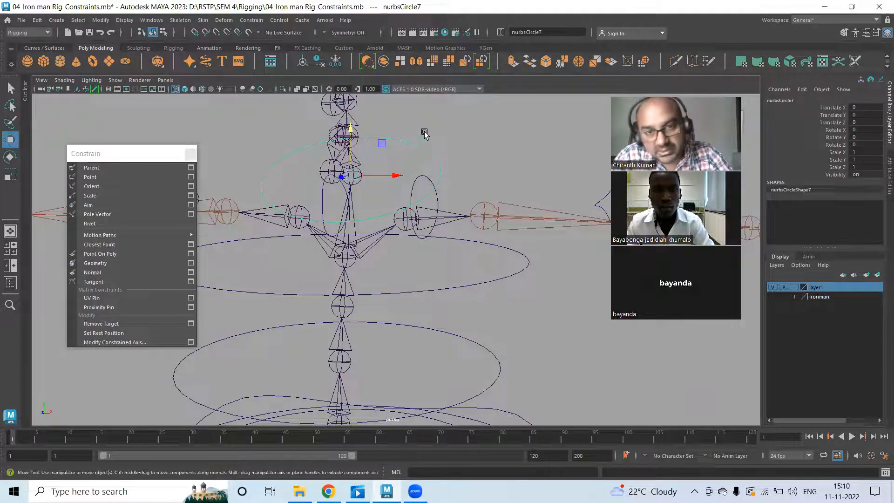
pyautogui.press('q')
pyautogui.keyDown('alt'); pyautogui.moveTo(444, 172); pyautogui.dragTo(368, 177); pyautogui.keyUp('alt')
pyautogui.keyDown('alt'); pyautogui.moveTo(368, 177); pyautogui.dragTo(484, 160, button='middle'); pyautogui.keyUp('alt')
pyautogui.keyDown('alt'); pyautogui.moveTo(484, 160); pyautogui.dragTo(561, 285, button='right'); pyautogui.keyUp('alt')
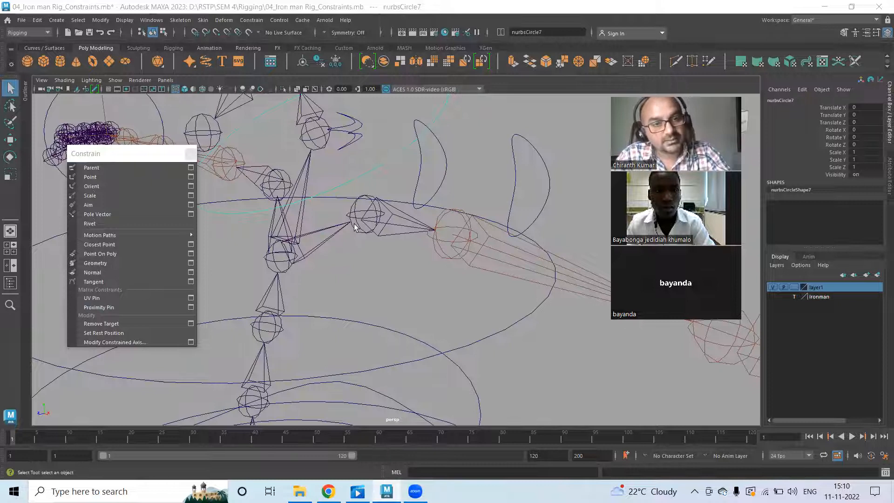
pyautogui.keyDown('alt'); pyautogui.moveTo(357, 226); pyautogui.dragTo(575, 279, button='middle'); pyautogui.keyUp('alt')
pyautogui.keyDown('alt'); pyautogui.moveTo(574, 278); pyautogui.dragTo(477, 242, button='right'); pyautogui.keyUp('alt')
pyautogui.keyDown('alt'); pyautogui.moveTo(477, 242); pyautogui.dragTo(336, 205, button='middle'); pyautogui.keyUp('alt')
pyautogui.keyDown('alt'); pyautogui.moveTo(336, 205); pyautogui.dragTo(442, 158, button='right'); pyautogui.keyUp('alt')
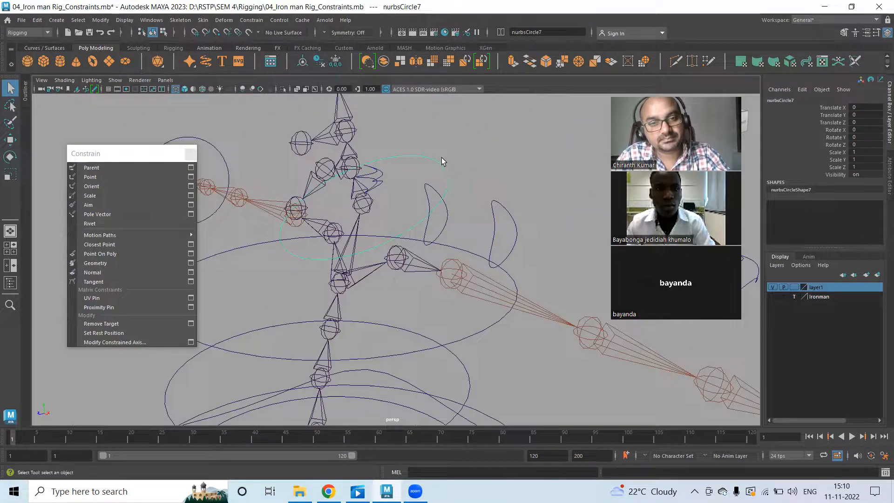
pyautogui.keyDown('alt'); pyautogui.moveTo(426, 239); pyautogui.dragTo(364, 238); pyautogui.keyUp('alt')
pyautogui.keyDown('alt'); pyautogui.moveTo(364, 237); pyautogui.dragTo(378, 213, button='middle'); pyautogui.keyUp('alt')
pyautogui.keyDown('alt'); pyautogui.moveTo(378, 213); pyautogui.dragTo(347, 150); pyautogui.keyUp('alt')
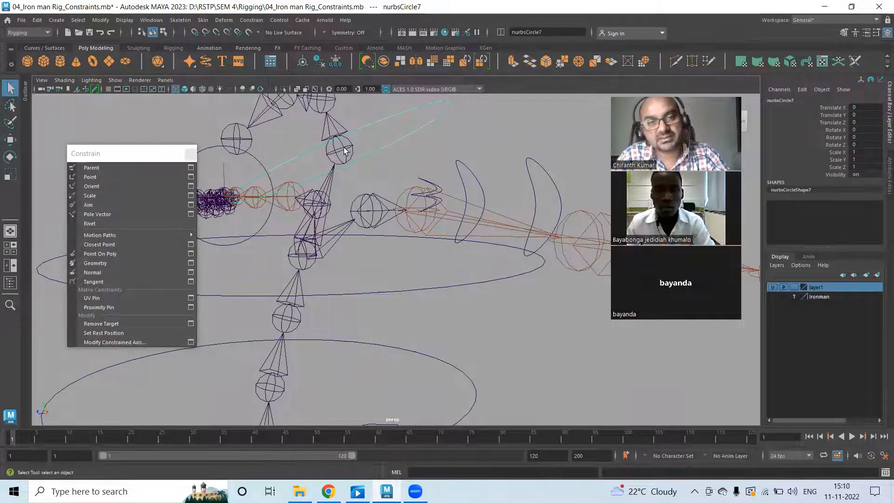
pyautogui.keyDown('shift'); pyautogui.click(346, 150); pyautogui.keyUp('shift')
pyautogui.keyDown('alt'); pyautogui.moveTo(403, 181); pyautogui.dragTo(396, 247); pyautogui.keyUp('alt')
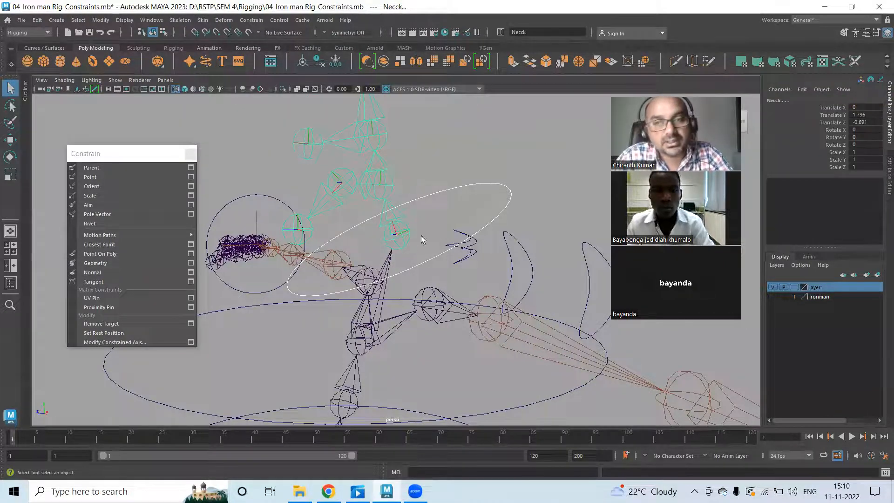
pyautogui.keyDown('shift'); pyautogui.click(441, 202); pyautogui.keyUp('shift')
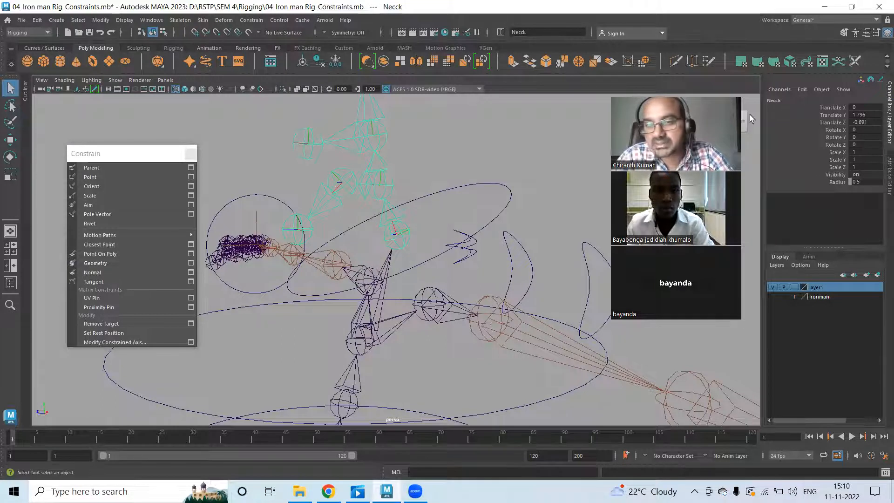
# - Orient-constrain the neck joint to the neck circle controller with Maintain offset turned on, and clear the selection
pyautogui.click(467, 193)
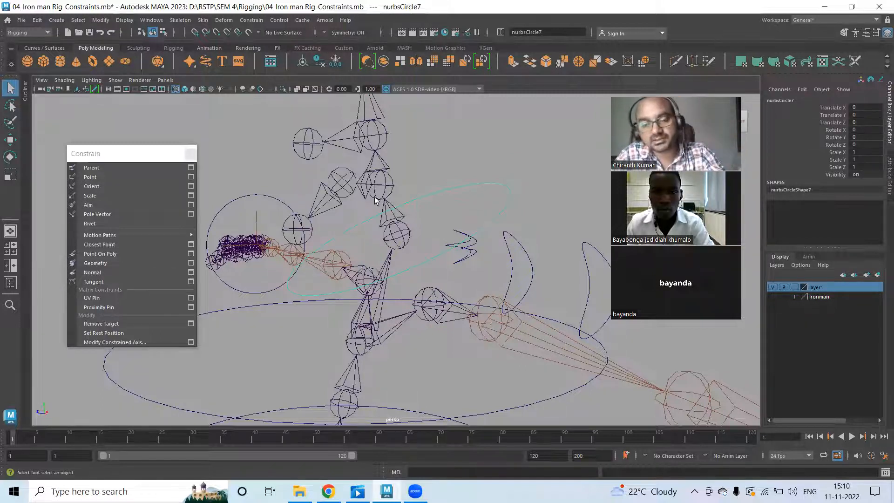
pyautogui.keyDown('shift'); pyautogui.click(402, 233); pyautogui.keyUp('shift')
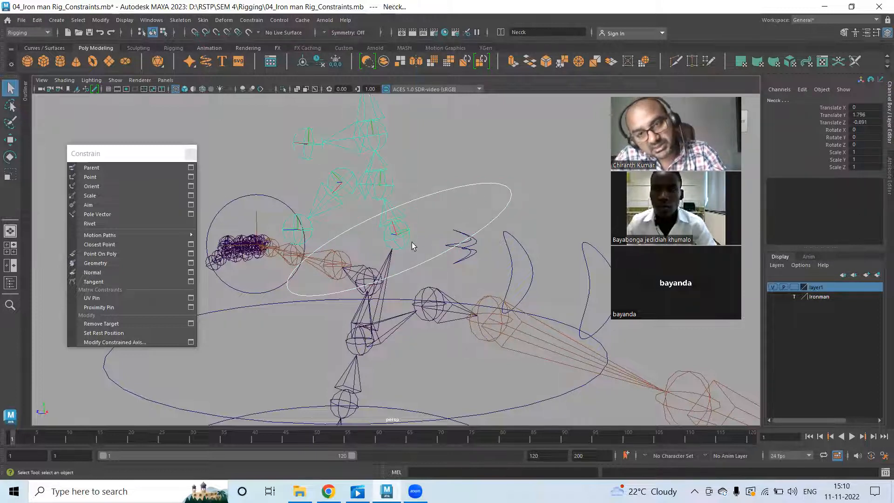
pyautogui.click(191, 185)
pyautogui.click(388, 194)
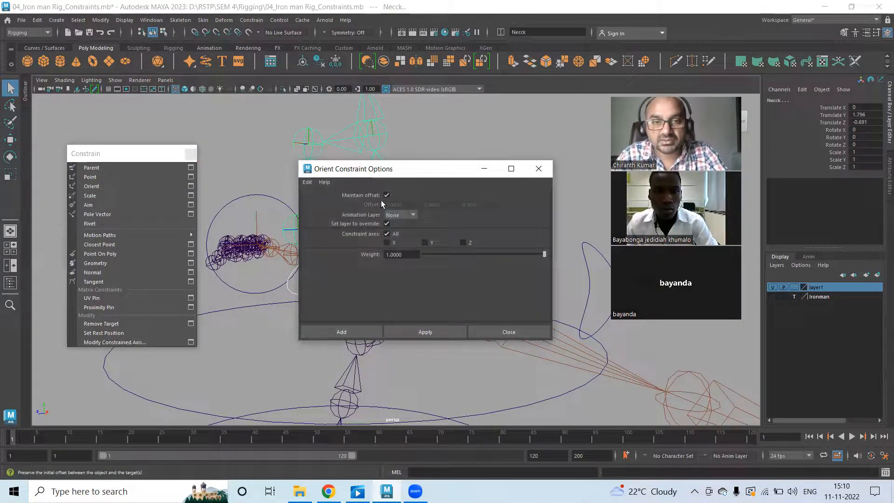
pyautogui.click(338, 330)
pyautogui.click(524, 198)
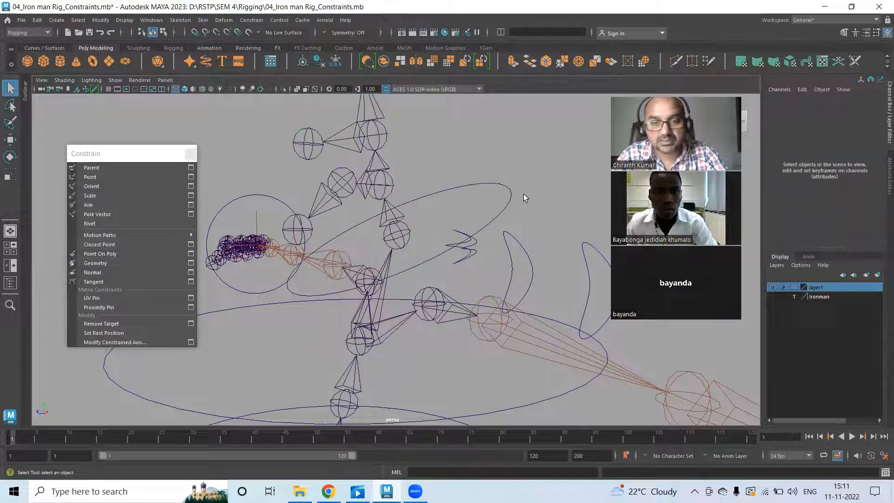
# - Test the neck circle controller by rotating it, undo the rotation, and clear the selection
pyautogui.click(512, 200)
pyautogui.scroll(-4, 525, 215)
pyautogui.keyDown('alt'); pyautogui.moveTo(363, 237); pyautogui.dragTo(430, 233); pyautogui.keyUp('alt')
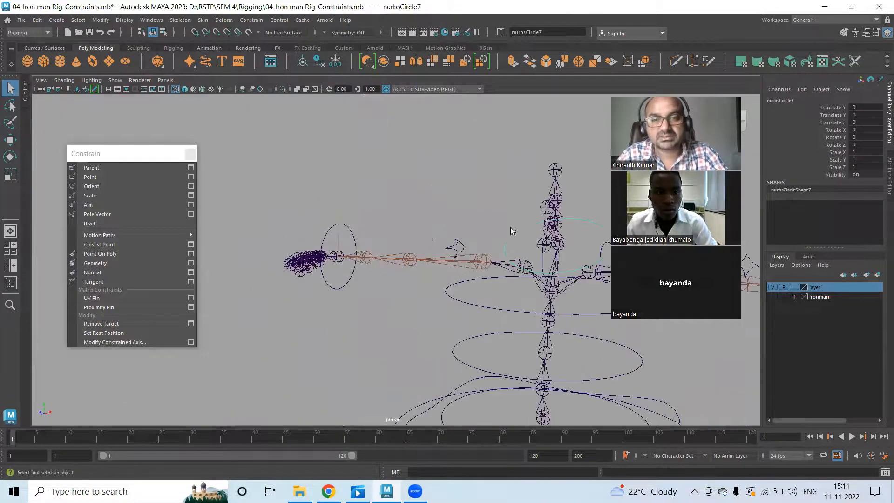
pyautogui.keyDown('alt'); pyautogui.moveTo(510, 228); pyautogui.dragTo(440, 219, button='middle'); pyautogui.keyUp('alt')
pyautogui.press('e')
pyautogui.moveTo(491, 202)
pyautogui.mouseDown()
pyautogui.moveTo(466, 186)
pyautogui.moveTo(479, 200)
pyautogui.moveTo(455, 225)
pyautogui.moveTo(478, 214)
pyautogui.moveTo(459, 215)
pyautogui.moveTo(486, 215)
pyautogui.mouseUp()
pyautogui.hotkey('ctrl', 'z')
pyautogui.hotkey('ctrl', 'z')
pyautogui.hotkey('ctrl', 'z')
pyautogui.click(525, 184)
# - Orient-constrain the Spine5 joint to the upper chest circle controller with Maintain offset on
pyautogui.press('w')
pyautogui.keyDown('alt'); pyautogui.moveTo(515, 294); pyautogui.dragTo(408, 208); pyautogui.keyUp('alt')
pyautogui.click(454, 229)
pyautogui.keyDown('alt'); pyautogui.moveTo(455, 230); pyautogui.dragTo(505, 221); pyautogui.keyUp('alt')
pyautogui.scroll(5, 505, 220)
pyautogui.keyDown('alt'); pyautogui.moveTo(464, 196); pyautogui.dragTo(462, 198, button='middle'); pyautogui.keyUp('alt')
pyautogui.press('q')
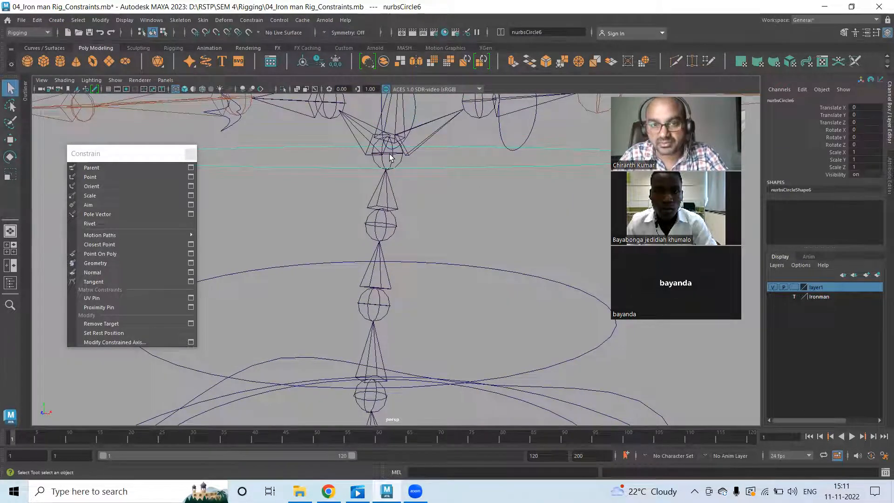
pyautogui.keyDown('shift'); pyautogui.click(392, 155); pyautogui.keyUp('shift')
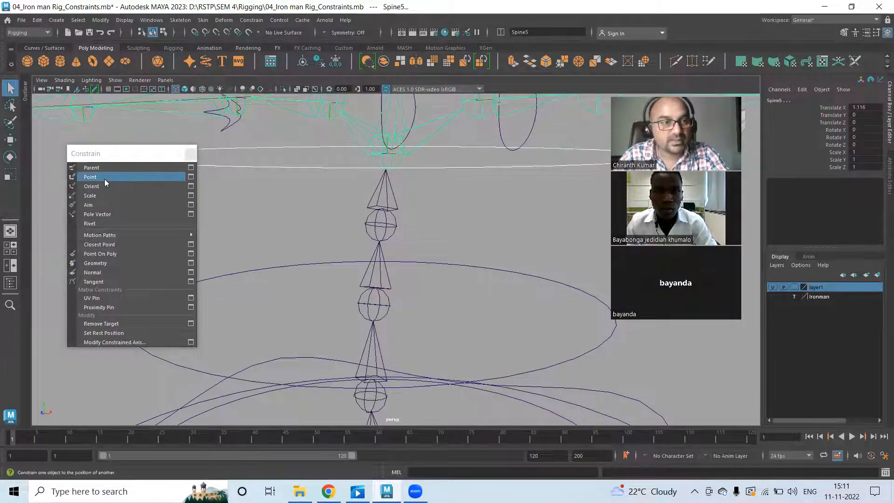
pyautogui.click(191, 186)
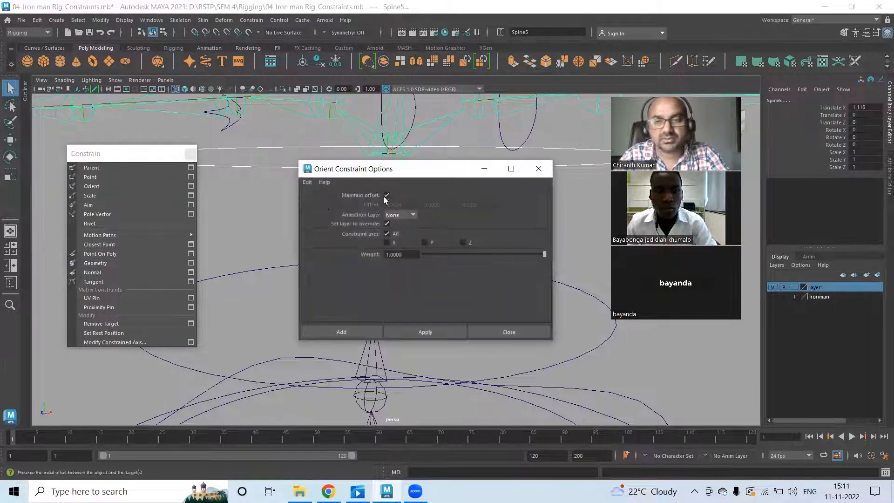
pyautogui.click(344, 329)
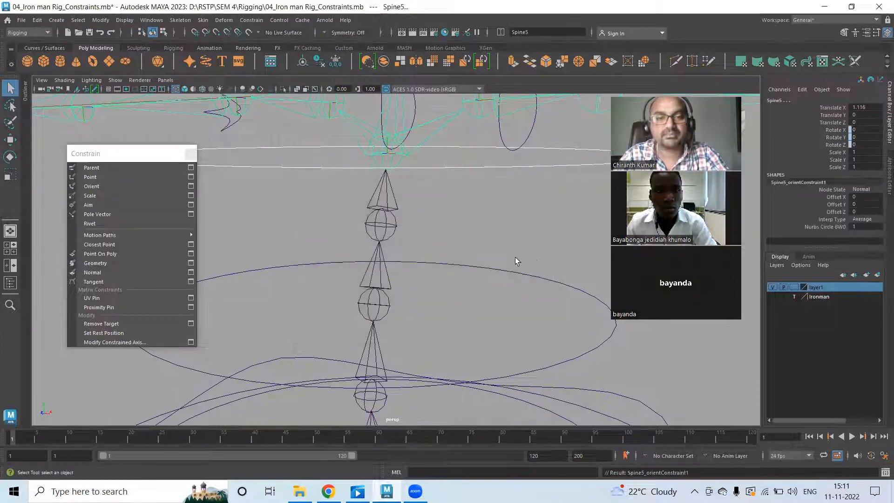
# - Orient-constrain the Spine3 joint to the mid-torso circle controller
pyautogui.scroll(-4, 516, 261)
pyautogui.keyDown('alt'); pyautogui.moveTo(517, 261); pyautogui.dragTo(504, 218, button='middle'); pyautogui.keyUp('alt')
pyautogui.keyDown('alt'); pyautogui.moveTo(505, 218); pyautogui.dragTo(433, 164); pyautogui.keyUp('alt')
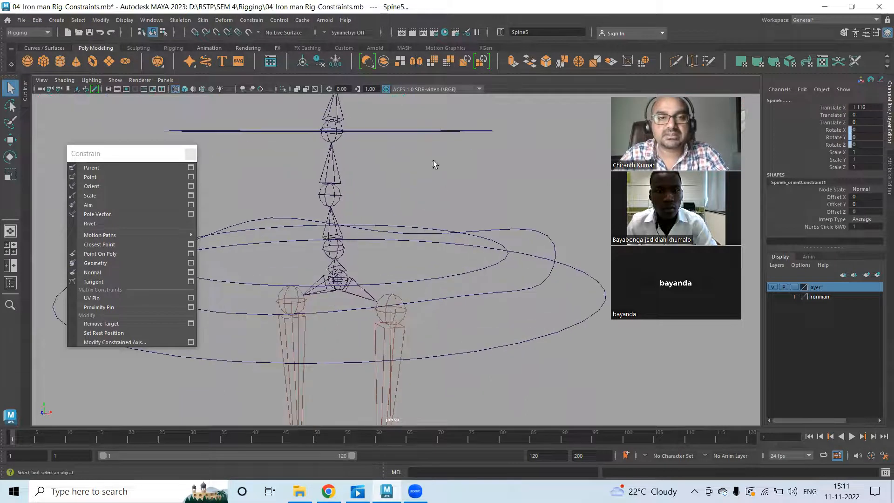
pyautogui.moveTo(426, 123); pyautogui.dragTo(399, 184)
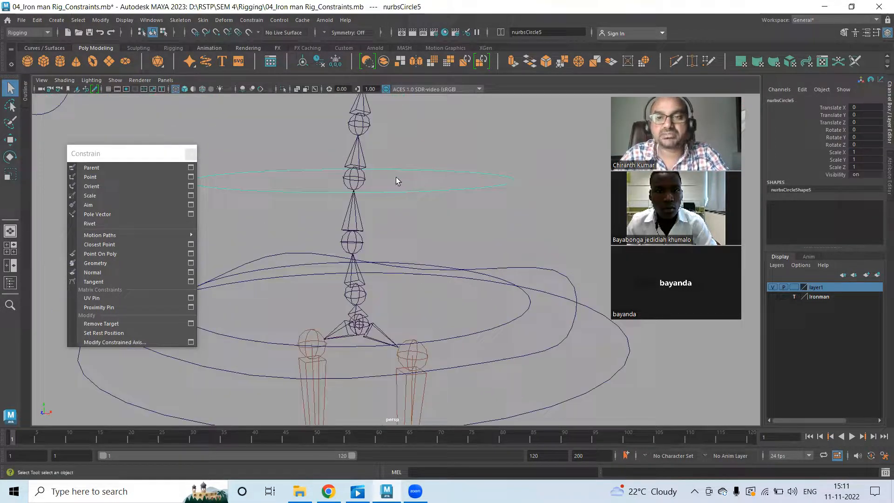
pyautogui.keyDown('shift'); pyautogui.click(356, 181); pyautogui.keyUp('shift')
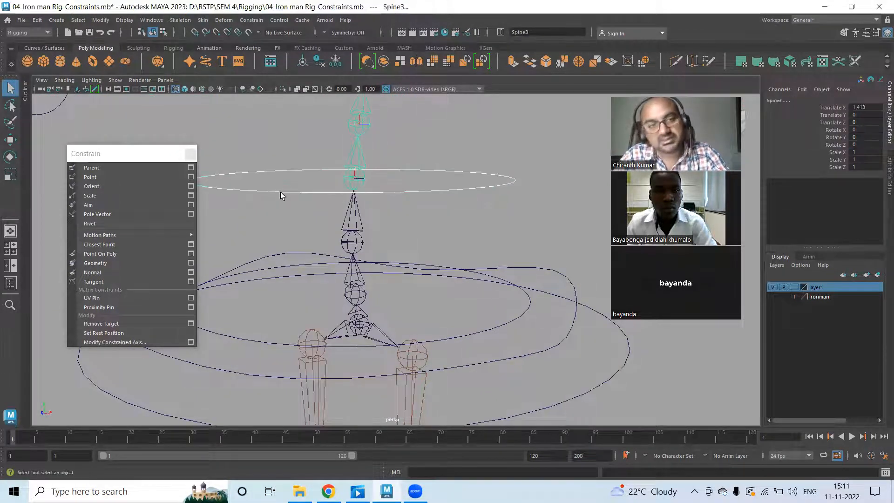
pyautogui.click(105, 185)
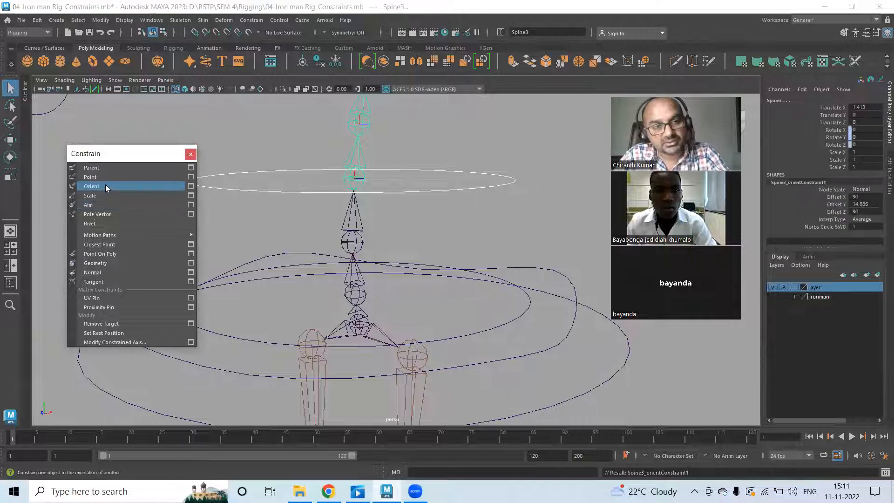
# - Flatten the wavy hip controller curve to about 0.482 in Scale Y, freeze its transformations, and clear the selection
pyautogui.moveTo(479, 179); pyautogui.dragTo(449, 204)
pyautogui.keyDown('alt'); pyautogui.moveTo(460, 245); pyautogui.dragTo(487, 166); pyautogui.keyUp('alt')
pyautogui.keyDown('alt'); pyautogui.moveTo(544, 189); pyautogui.dragTo(388, 225); pyautogui.keyUp('alt')
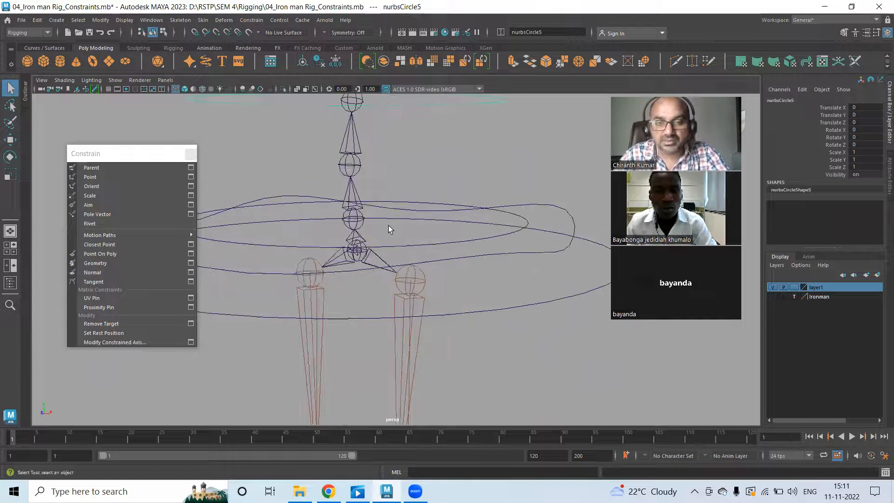
pyautogui.keyDown('alt'); pyautogui.moveTo(524, 212); pyautogui.dragTo(461, 226); pyautogui.keyUp('alt')
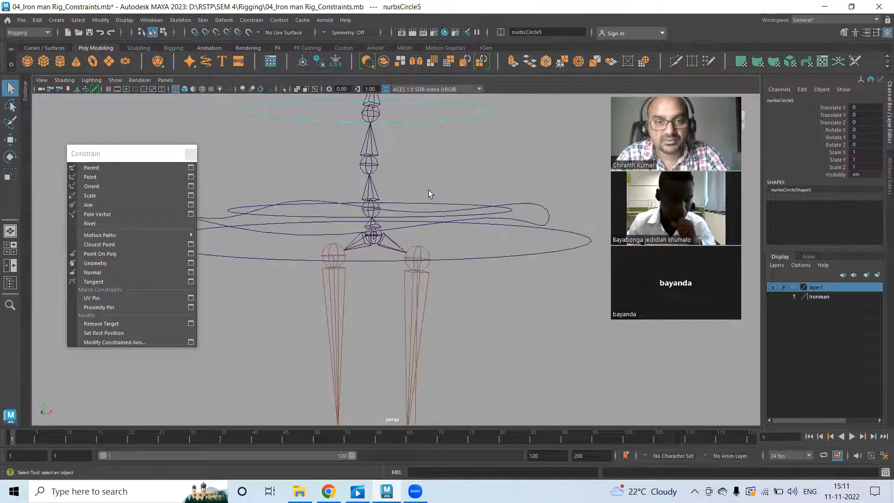
pyautogui.click(427, 215)
pyautogui.click(545, 210)
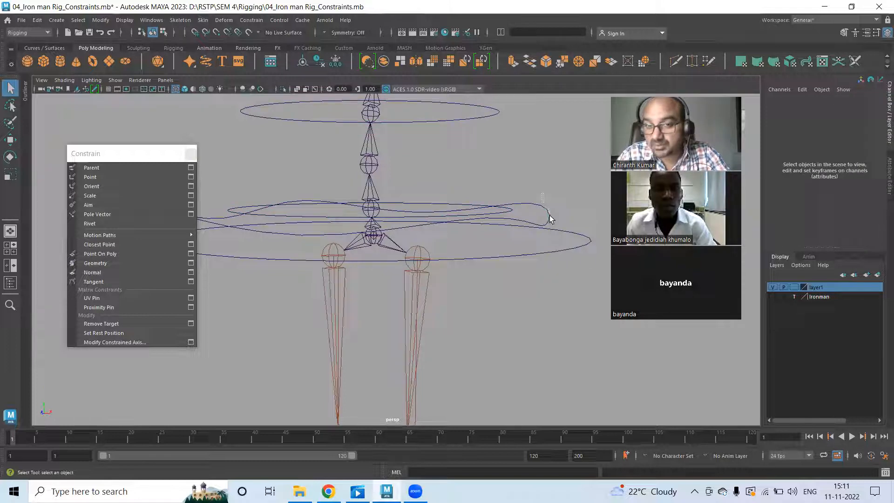
pyautogui.press('r')
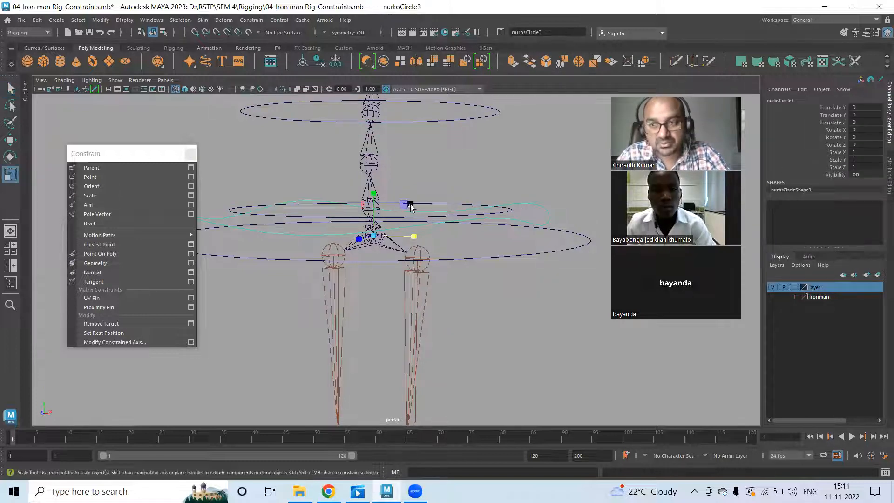
pyautogui.moveTo(372, 192); pyautogui.dragTo(374, 226)
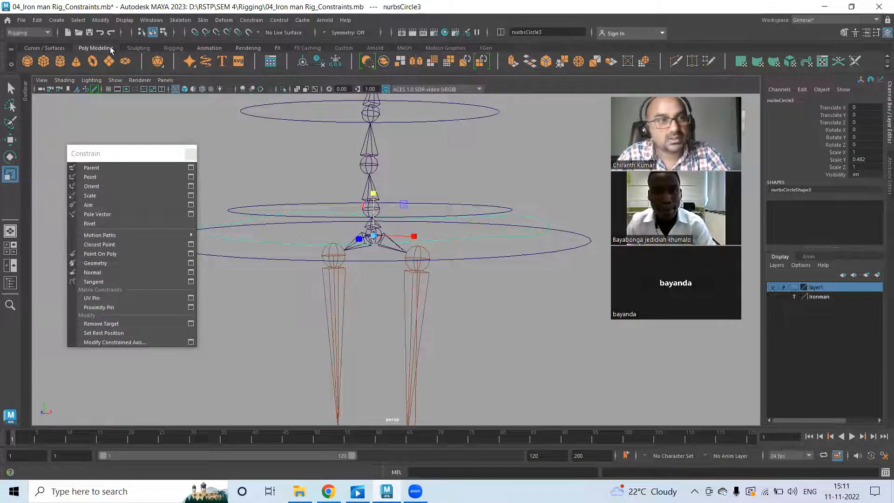
pyautogui.click(101, 20)
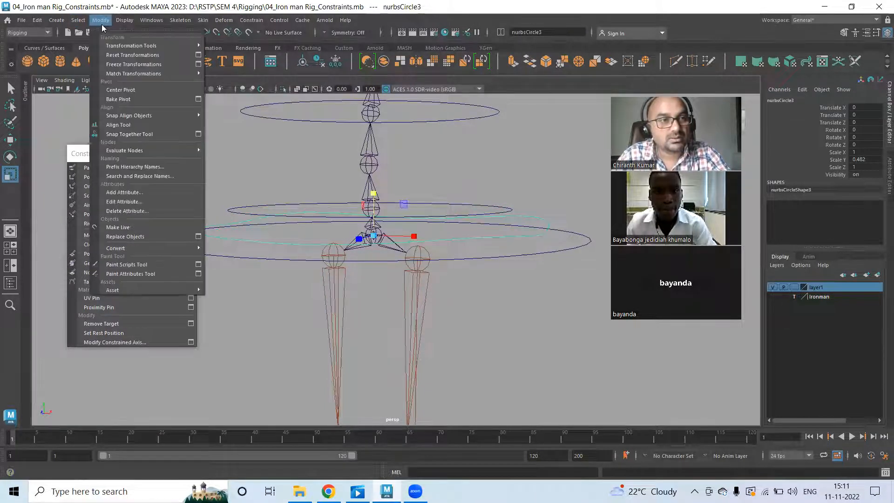
pyautogui.click(124, 65)
pyautogui.click(509, 198)
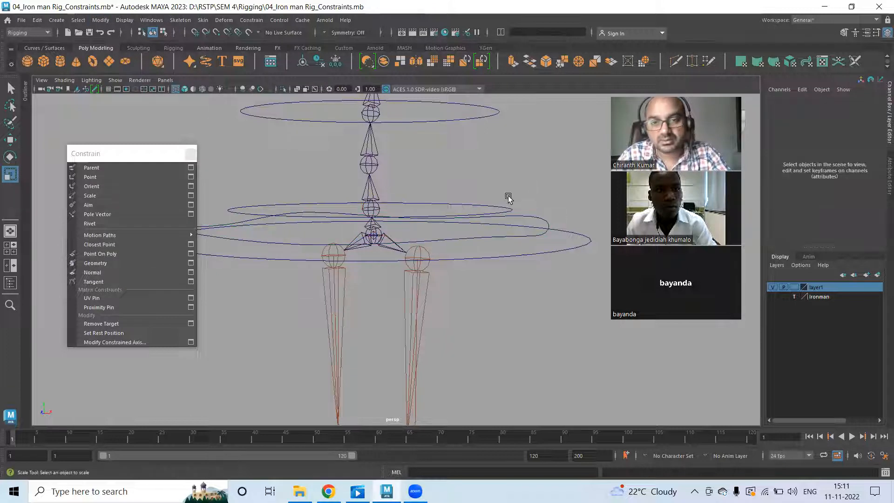
# - Examine the waist circle controller and the lower spine joints, selecting them to identify the matching pair
pyautogui.click(474, 206)
pyautogui.press('w')
pyautogui.scroll(6, 440, 208)
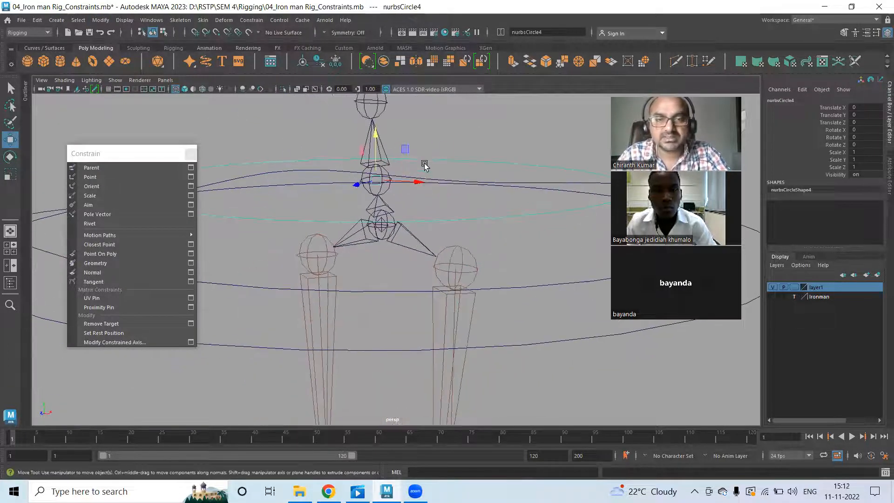
pyautogui.keyDown('alt'); pyautogui.moveTo(425, 163); pyautogui.dragTo(446, 133); pyautogui.keyUp('alt')
pyautogui.keyDown('alt'); pyautogui.moveTo(445, 133); pyautogui.dragTo(442, 143, button='middle'); pyautogui.keyUp('alt')
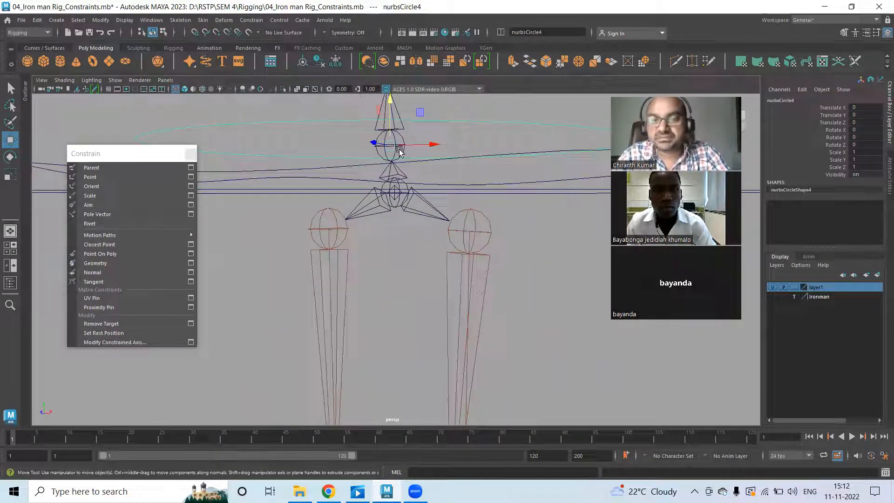
pyautogui.press('q')
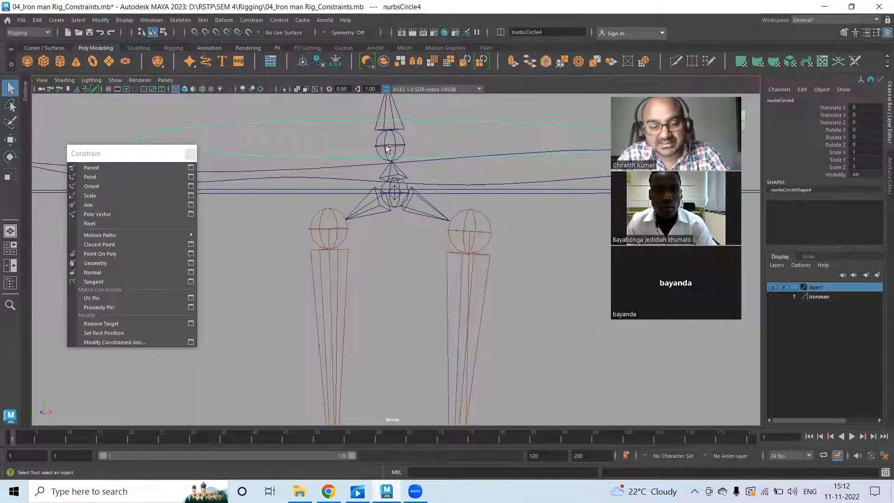
pyautogui.click(394, 148)
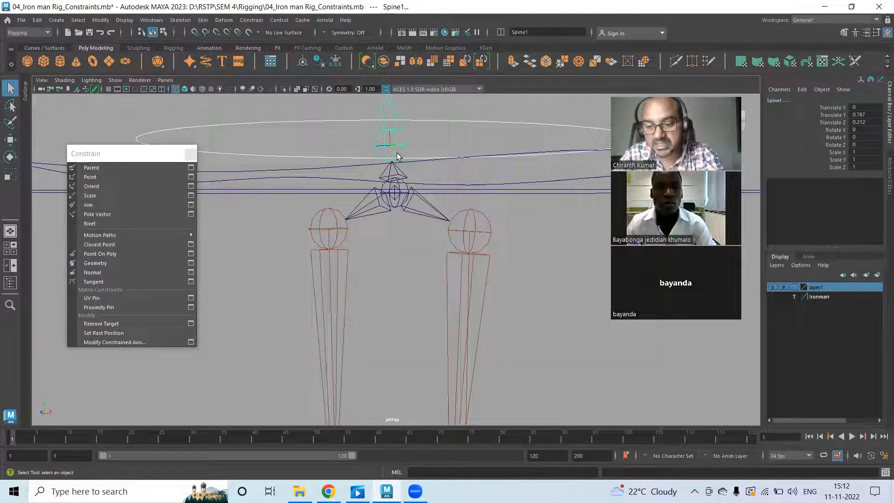
pyautogui.click(390, 193)
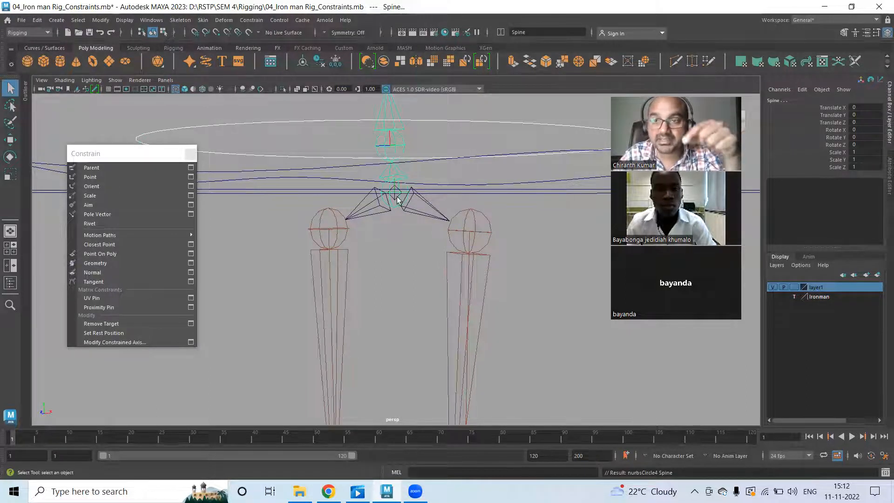
pyautogui.moveTo(774, 108); pyautogui.dragTo(779, 114)
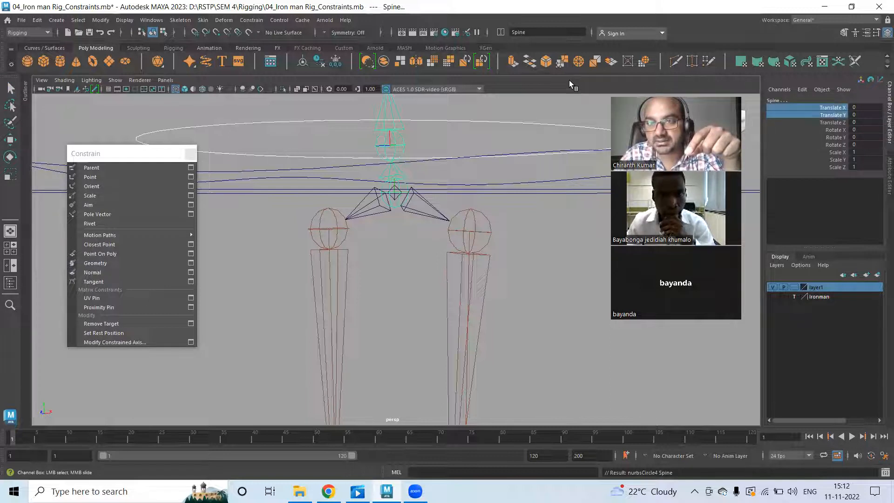
pyautogui.press('q')
pyautogui.click(468, 148)
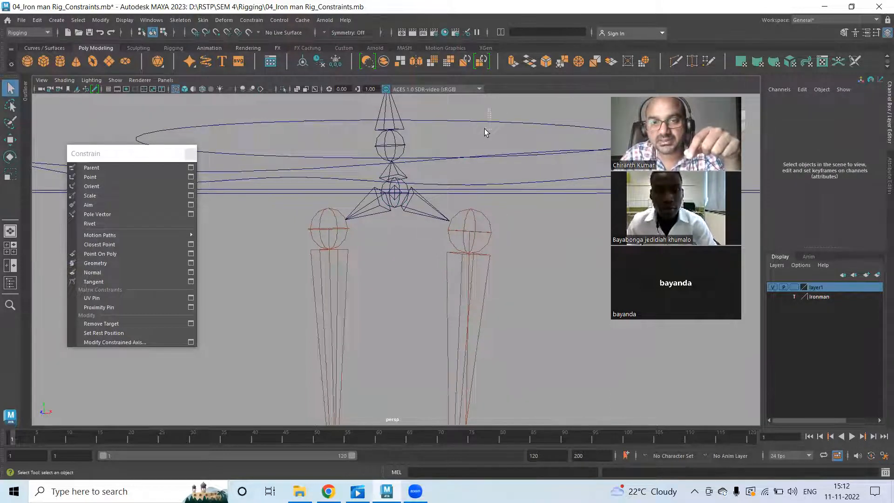
# - Orient-constrain the Spine joint at the base of the spine to the waist circle controller
pyautogui.click(484, 130)
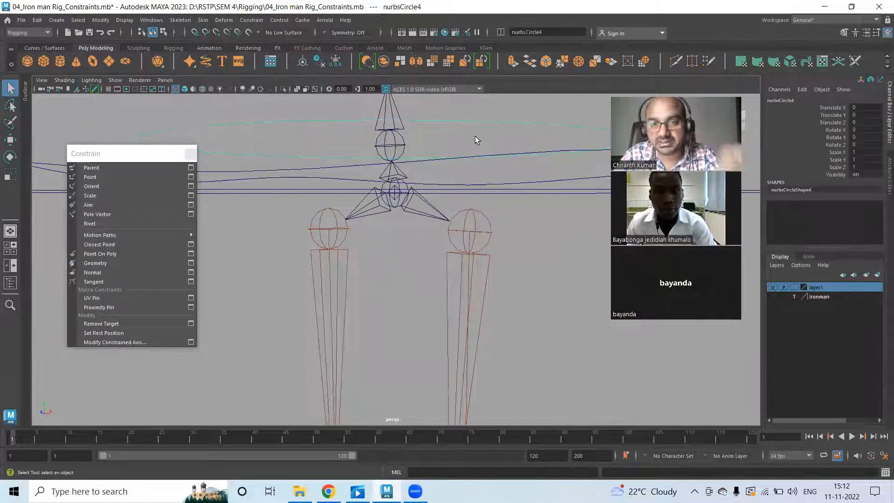
pyautogui.keyDown('shift'); pyautogui.click(398, 147); pyautogui.keyUp('shift')
pyautogui.press('Up')
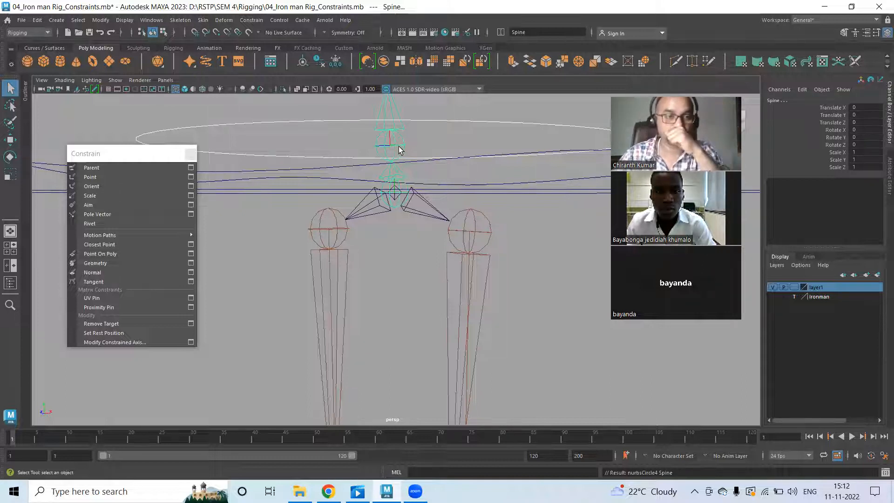
pyautogui.click(117, 186)
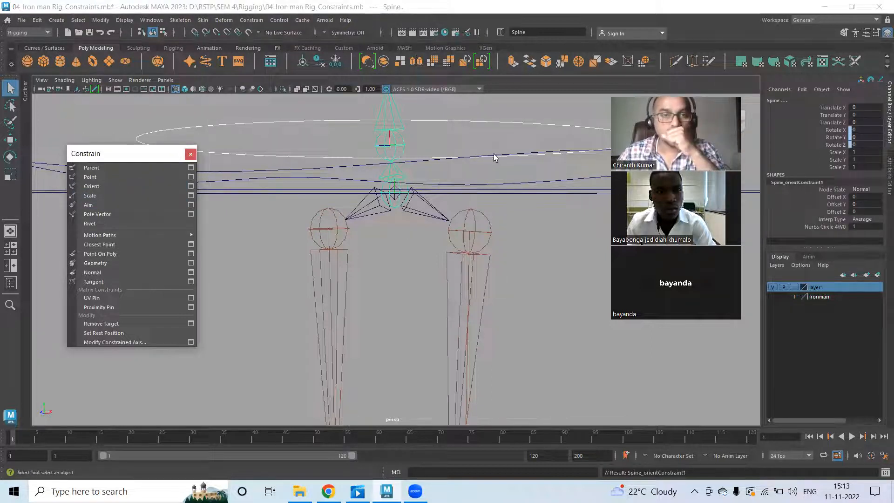
# - Test the waist circle controller by rotating it, and undo the rotation
pyautogui.click(480, 147)
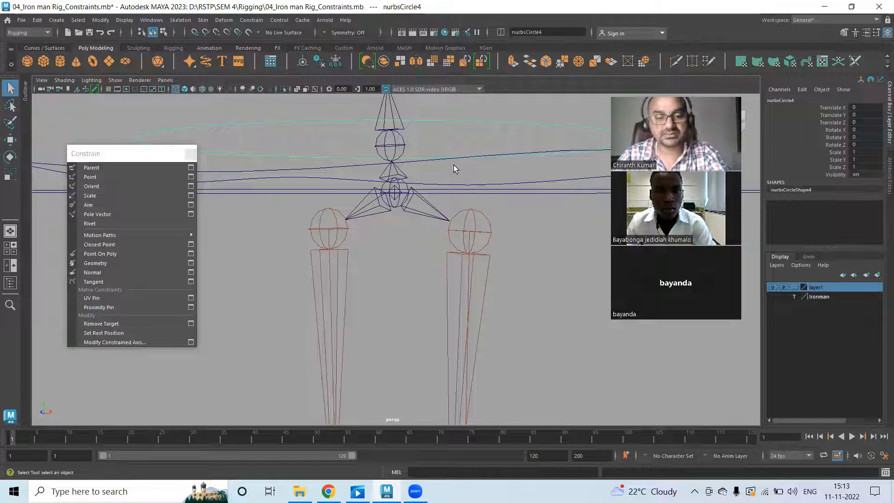
pyautogui.keyDown('alt'); pyautogui.moveTo(473, 148); pyautogui.dragTo(426, 113); pyautogui.keyUp('alt')
pyautogui.press('e')
pyautogui.hotkey('ctrl', 'z')
pyautogui.scroll(6, 414, 198)
pyautogui.keyDown('alt'); pyautogui.moveTo(442, 155); pyautogui.dragTo(445, 237, button='middle'); pyautogui.keyUp('alt')
pyautogui.keyDown('alt'); pyautogui.moveTo(445, 238); pyautogui.dragTo(416, 223, button='right'); pyautogui.keyUp('alt')
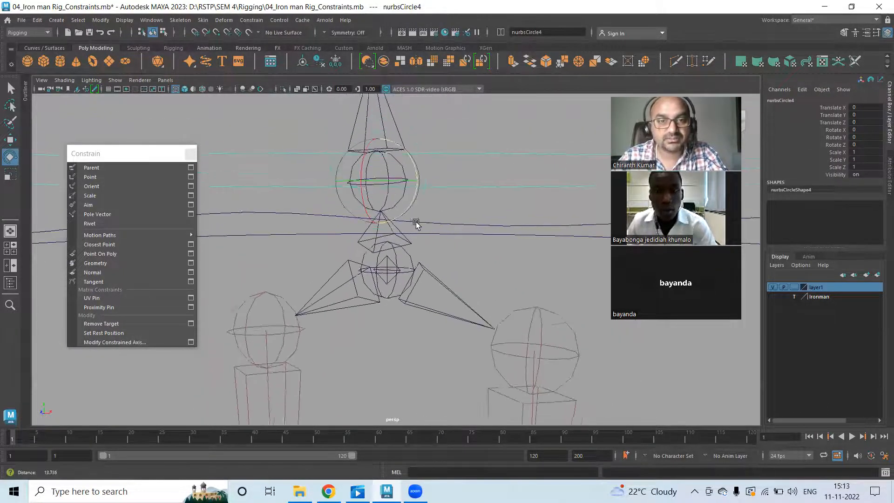
pyautogui.keyDown('alt'); pyautogui.moveTo(416, 222); pyautogui.dragTo(407, 257); pyautogui.keyUp('alt')
pyautogui.keyDown('alt'); pyautogui.moveTo(435, 247); pyautogui.dragTo(437, 341, button='middle'); pyautogui.keyUp('alt')
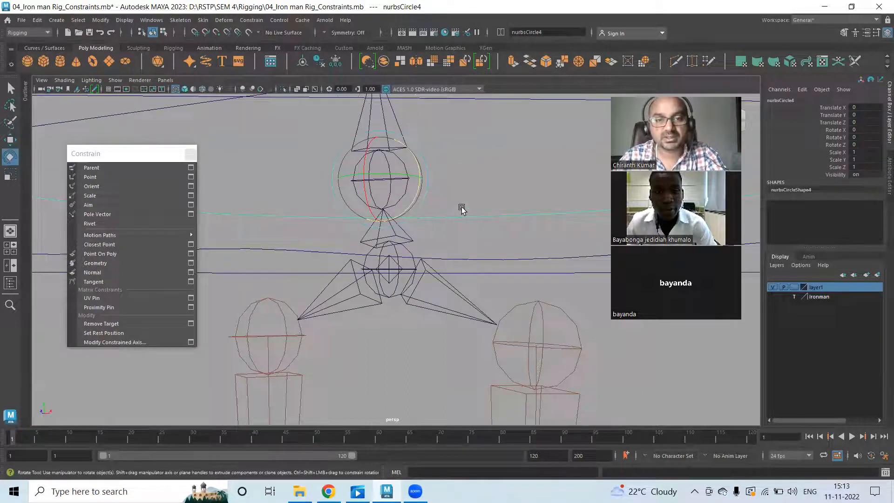
pyautogui.moveTo(411, 163); pyautogui.dragTo(398, 287)
pyautogui.hotkey('ctrl', 'z')
# - Examine the wavy hip controller curve and the thigh and hip joints beneath it, selecting them to identify the matching joint
pyautogui.scroll(-6, 410, 246)
pyautogui.keyDown('alt'); pyautogui.moveTo(410, 246); pyautogui.dragTo(371, 264); pyautogui.keyUp('alt')
pyautogui.keyDown('alt'); pyautogui.moveTo(371, 264); pyautogui.dragTo(447, 200, button='middle'); pyautogui.keyUp('alt')
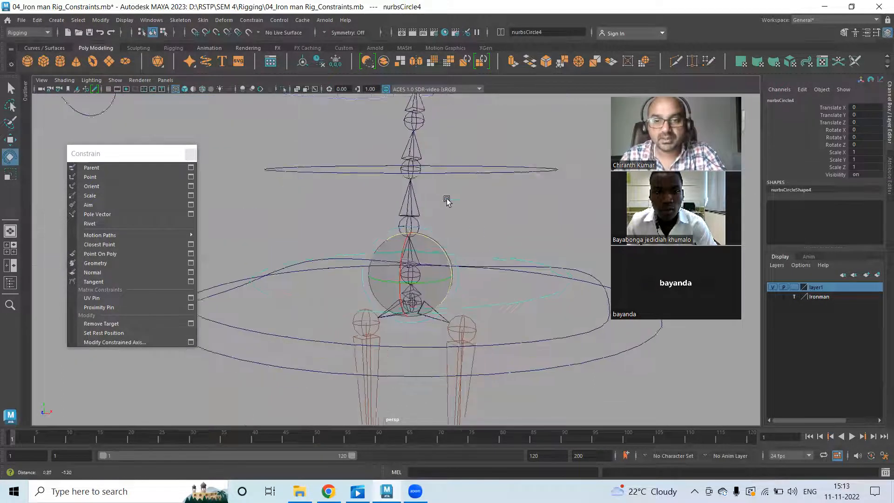
pyautogui.keyDown('alt'); pyautogui.moveTo(447, 201); pyautogui.dragTo(529, 226); pyautogui.keyUp('alt')
pyautogui.click(512, 220)
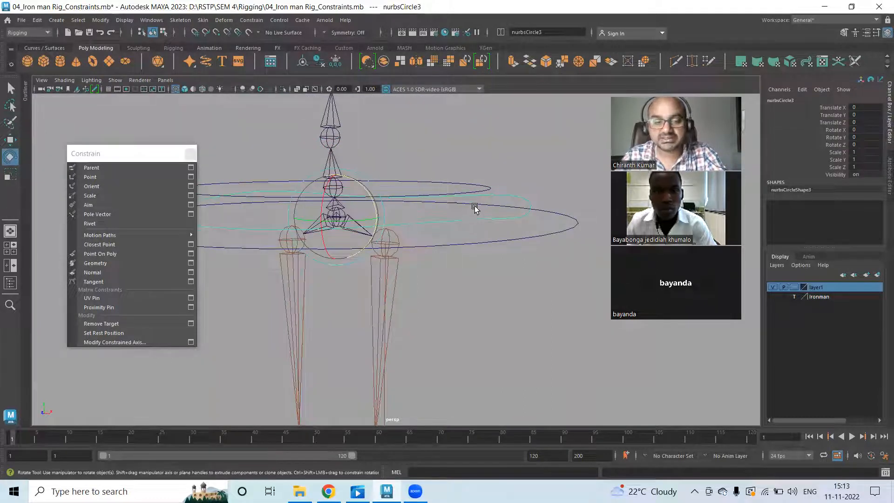
pyautogui.press('q')
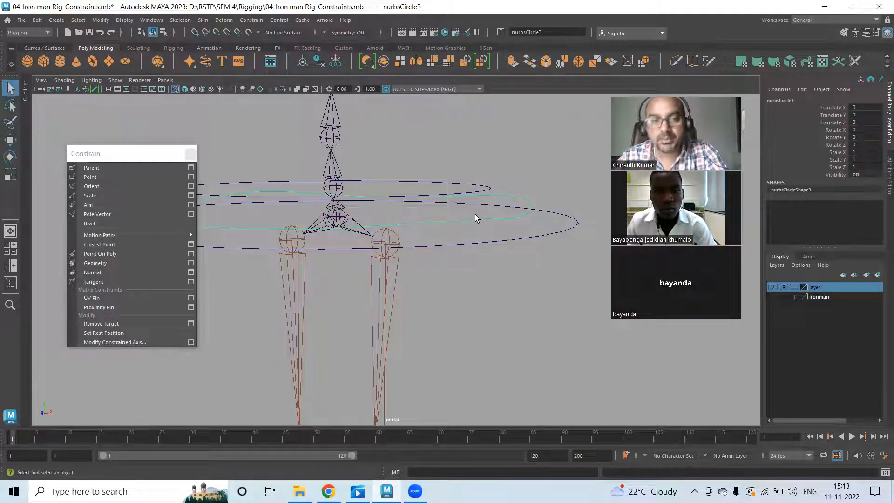
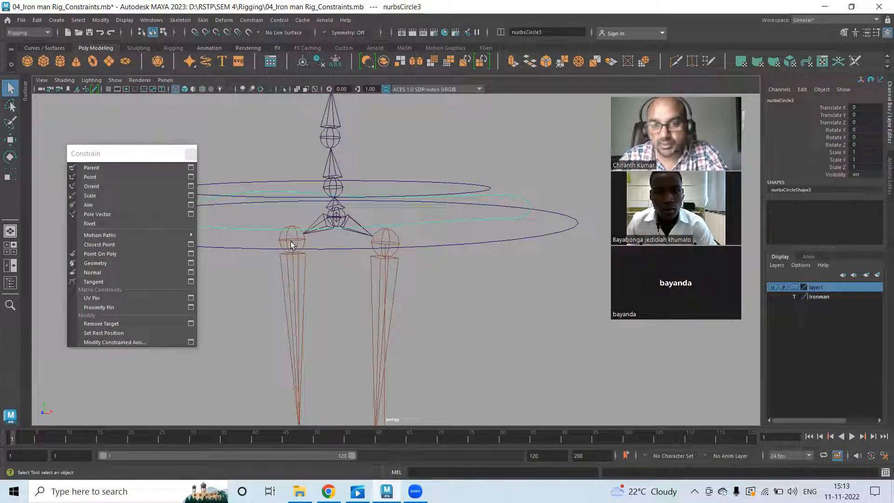
pyautogui.click(394, 236)
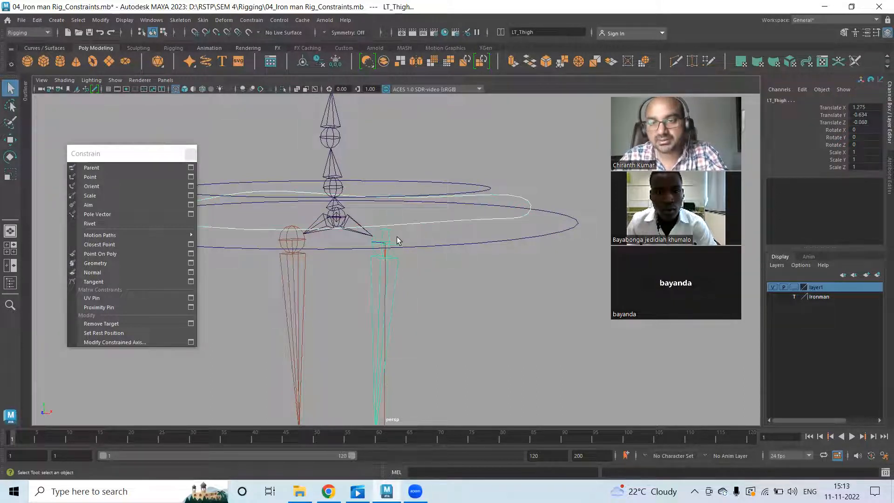
pyautogui.click(316, 217)
pyautogui.scroll(2, 358, 233)
pyautogui.scroll(5, 358, 230)
pyautogui.keyDown('alt'); pyautogui.moveTo(218, 130); pyautogui.dragTo(373, 256, button='middle'); pyautogui.keyUp('alt')
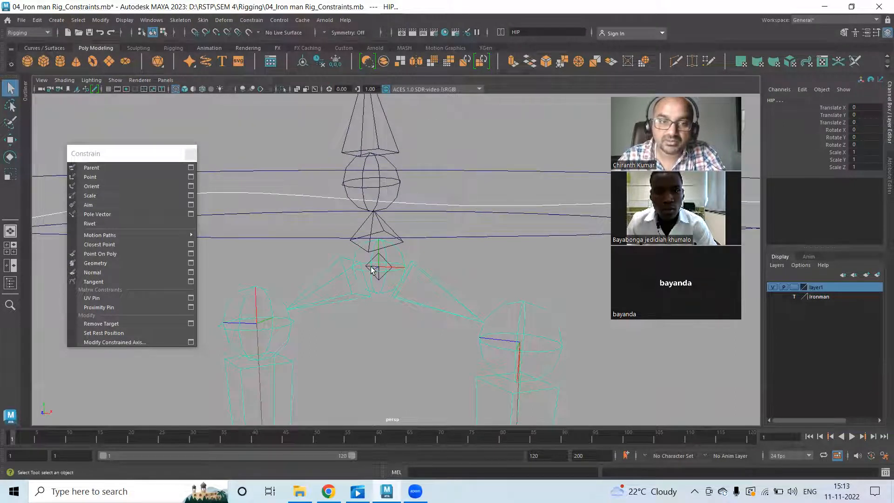
# - Orient-constrain the HIP joint to the wavy hip controller curve
pyautogui.click(263, 190)
pyautogui.keyDown('shift'); pyautogui.click(526, 312); pyautogui.keyUp('shift')
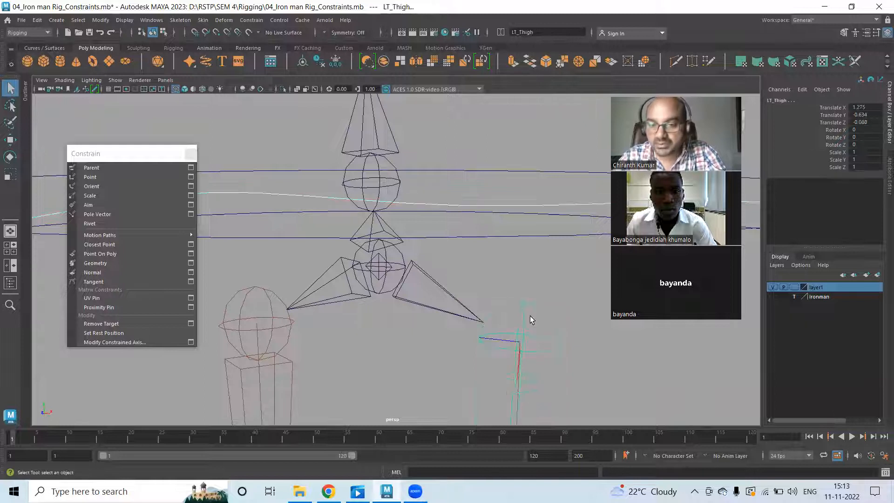
pyautogui.press('Up')
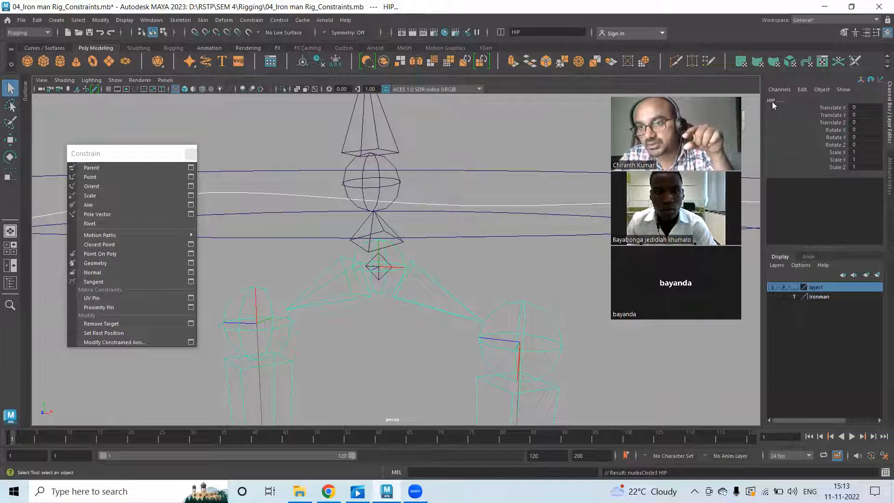
pyautogui.click(104, 184)
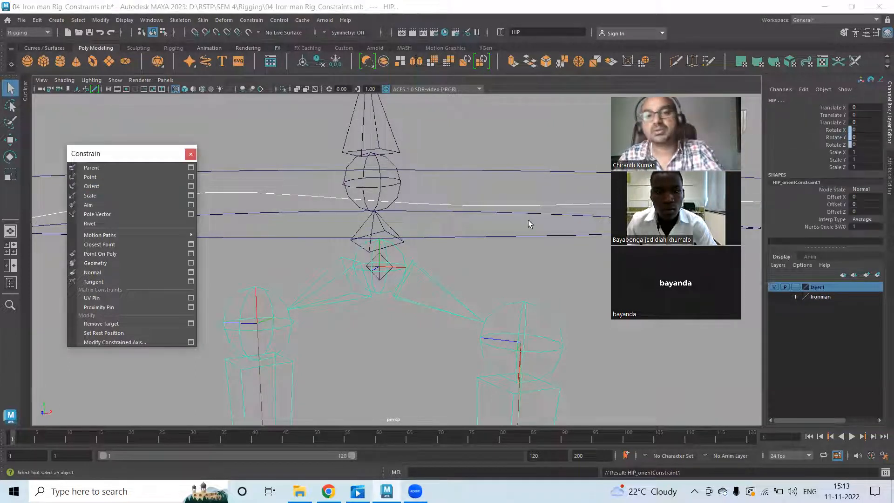
# - Test the wavy hip controller by rotating it about 23.5 degrees in Z, and undo the rotation
pyautogui.click(515, 205)
pyautogui.scroll(-3, 532, 226)
pyautogui.scroll(-5, 555, 257)
pyautogui.keyDown('alt'); pyautogui.moveTo(555, 257); pyautogui.dragTo(515, 230, button='middle'); pyautogui.keyUp('alt')
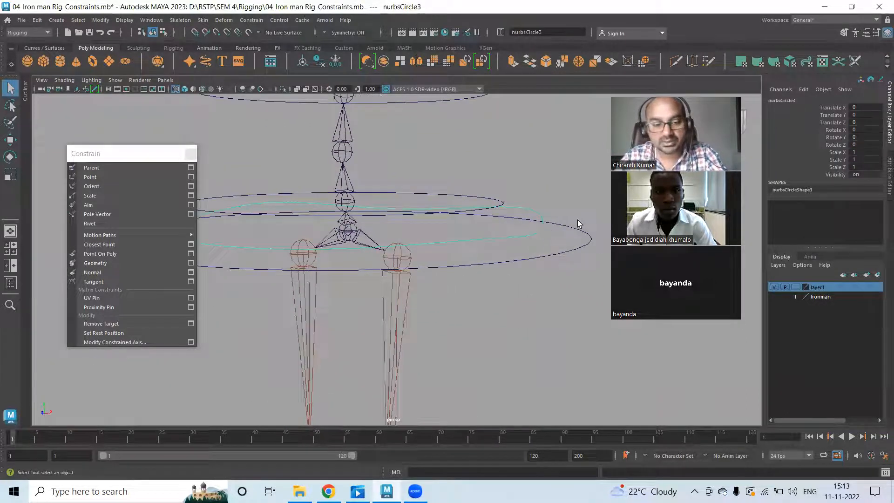
pyautogui.press('e')
pyautogui.moveTo(374, 198); pyautogui.dragTo(372, 167)
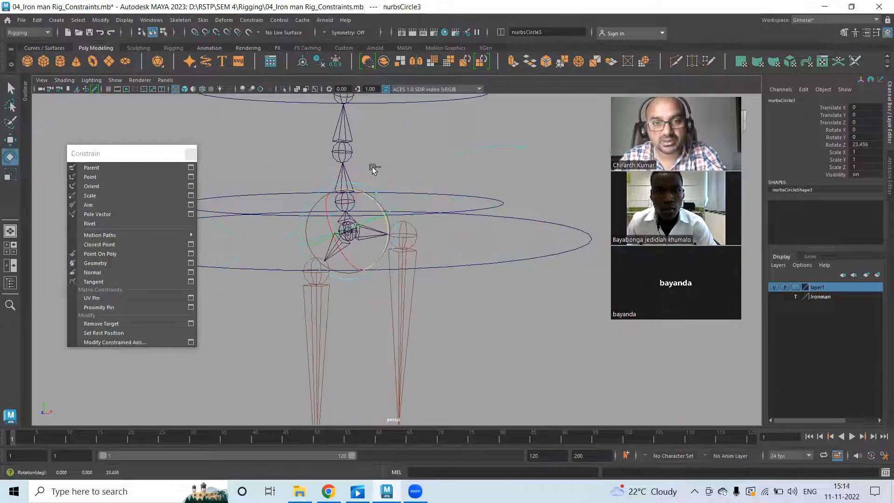
pyautogui.hotkey('ctrl', 'z')
# - Test the wavy hip controller again with a slight Z rotation close to the hip joints, and undo it
pyautogui.scroll(4, 360, 219)
pyautogui.keyDown('alt'); pyautogui.moveTo(355, 210); pyautogui.dragTo(420, 222, button='middle'); pyautogui.keyUp('alt')
pyautogui.scroll(4, 485, 230)
pyautogui.moveTo(416, 181); pyautogui.dragTo(412, 164)
pyautogui.hotkey('ctrl', 'z')
pyautogui.hotkey('ctrl', 'z')
pyautogui.hotkey('ctrl', 'z')
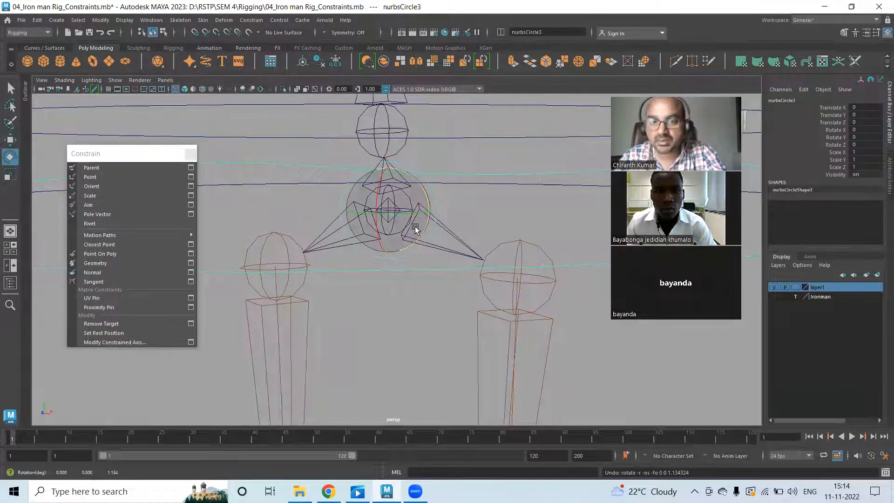
# - Try to pair the largest hip circle controller with the root joint in the viewport, and undo the joint selection
pyautogui.scroll(-5, 425, 236)
pyautogui.keyDown('alt'); pyautogui.moveTo(474, 250); pyautogui.dragTo(410, 259, button='middle'); pyautogui.keyUp('alt')
pyautogui.click(487, 304)
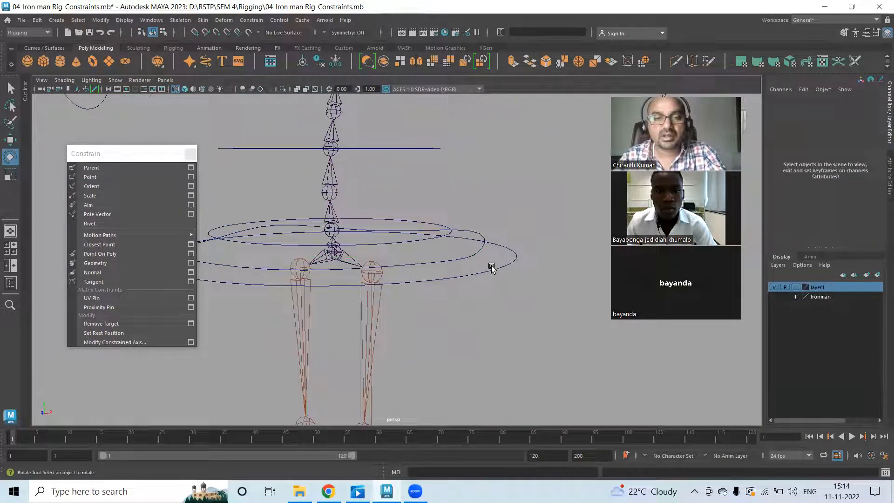
pyautogui.moveTo(500, 254); pyautogui.dragTo(516, 278)
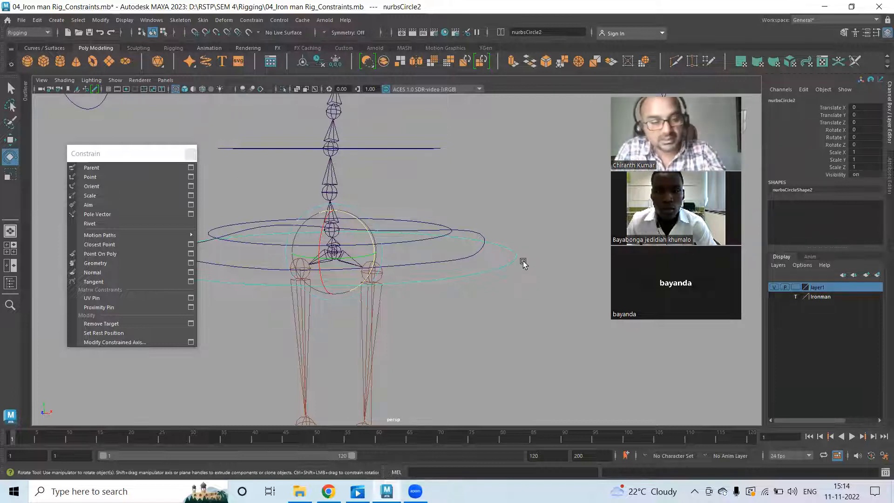
pyautogui.press('q')
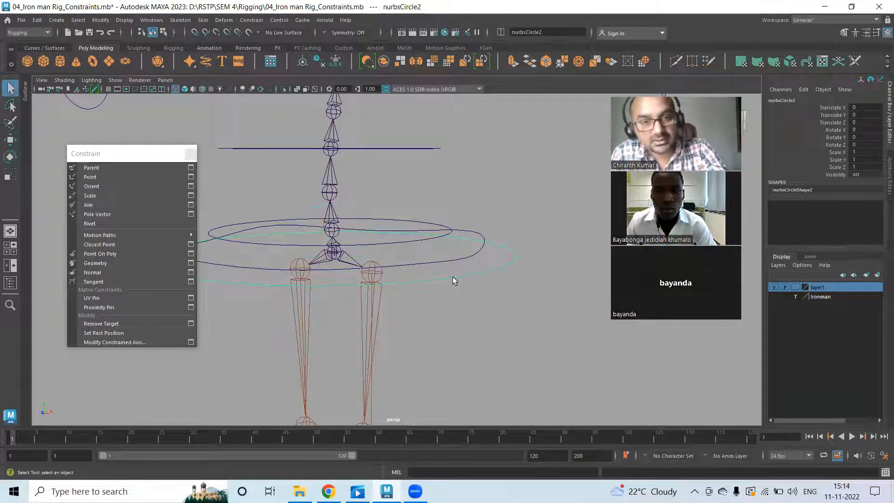
pyautogui.keyDown('shift'); pyautogui.click(335, 254); pyautogui.keyUp('shift')
pyautogui.hotkey('ctrl', 'z')
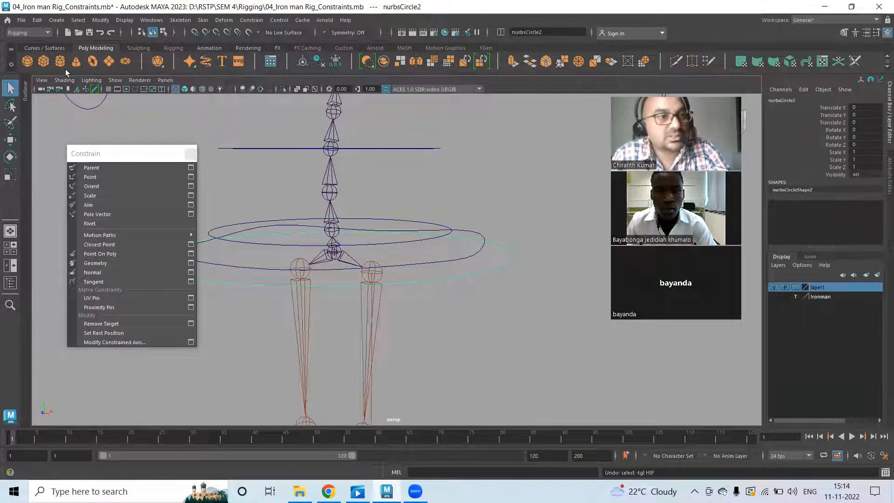
# - Show the Outliner, move the Constrain options clear of it, and locate the COG joint in its list
pyautogui.click(26, 89)
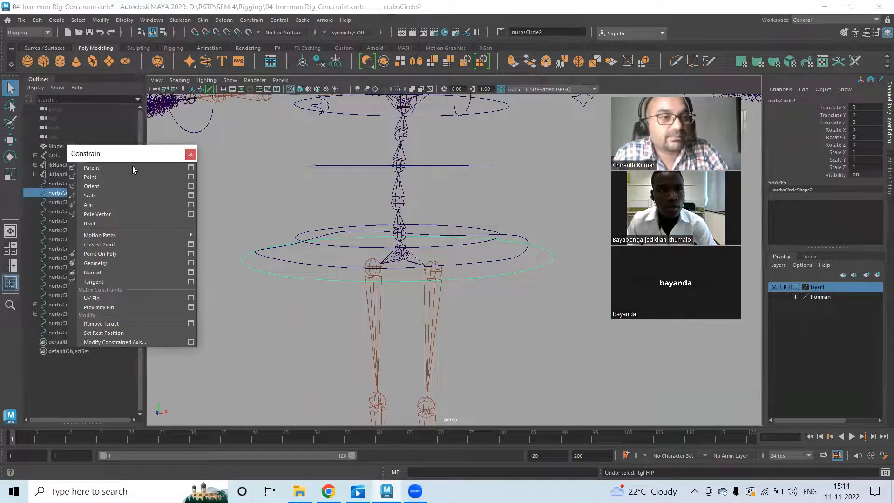
pyautogui.click(537, 269)
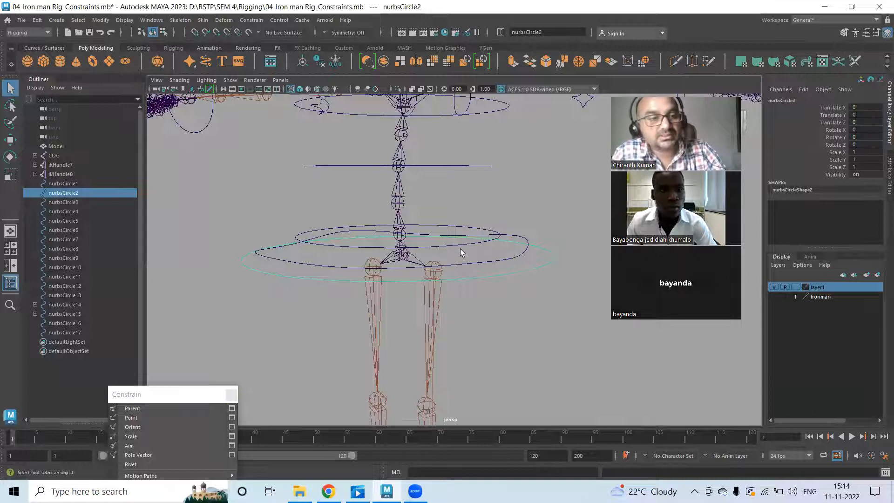
pyautogui.click(53, 156)
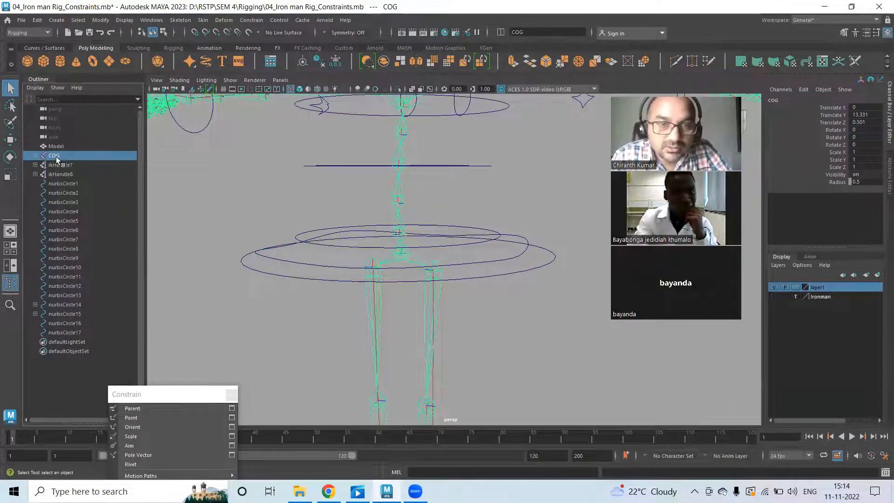
pyautogui.click(588, 292)
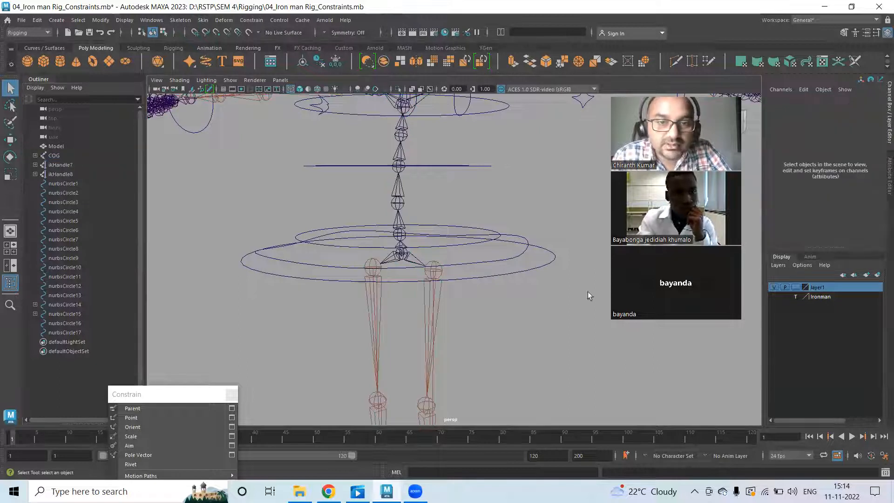
# - Parent-constrain the COG joint to the largest hip circle, nurbsCircle2, maintaining offset on all translate and rotate axes
pyautogui.click(549, 255)
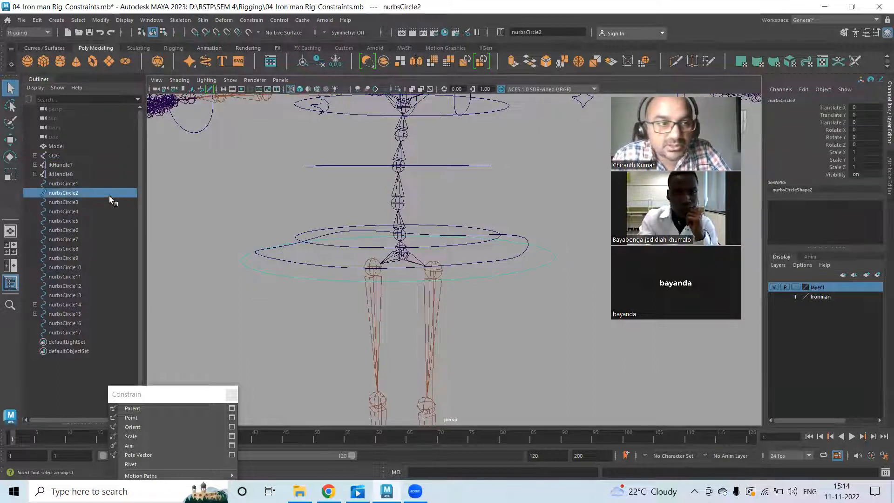
pyautogui.keyDown('ctrl'); pyautogui.click(55, 156); pyautogui.keyUp('ctrl')
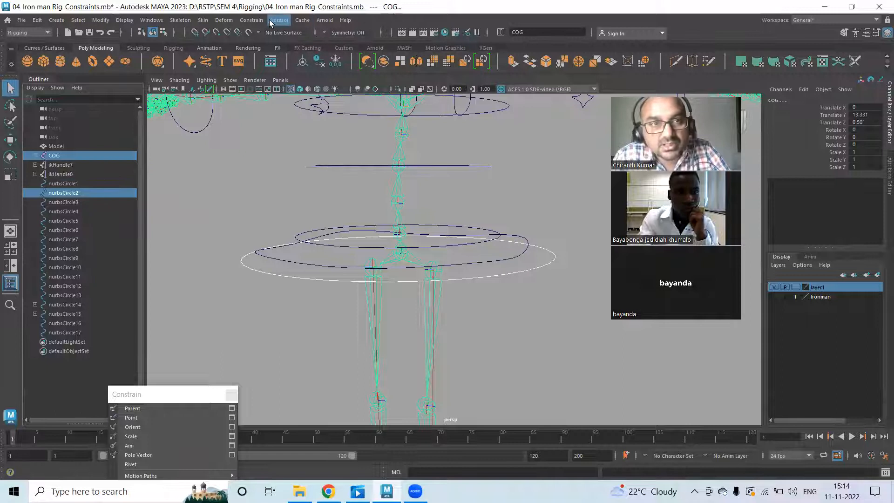
pyautogui.click(251, 20)
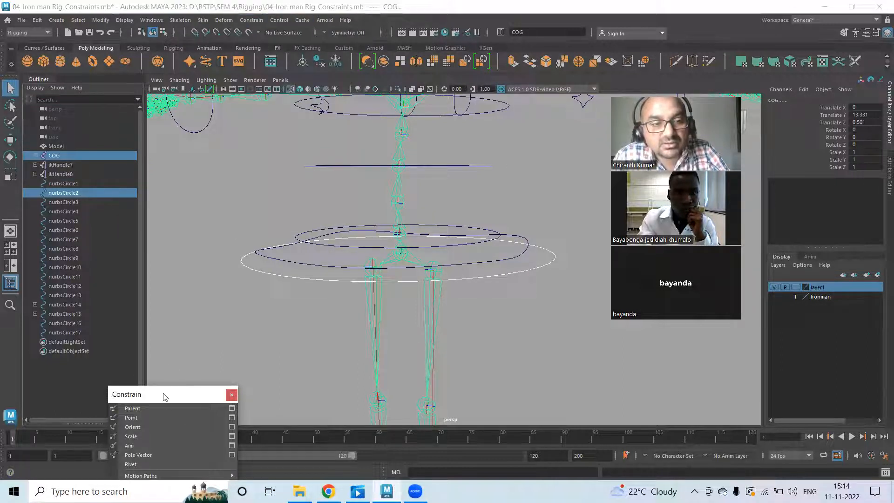
pyautogui.moveTo(165, 397); pyautogui.dragTo(144, 129)
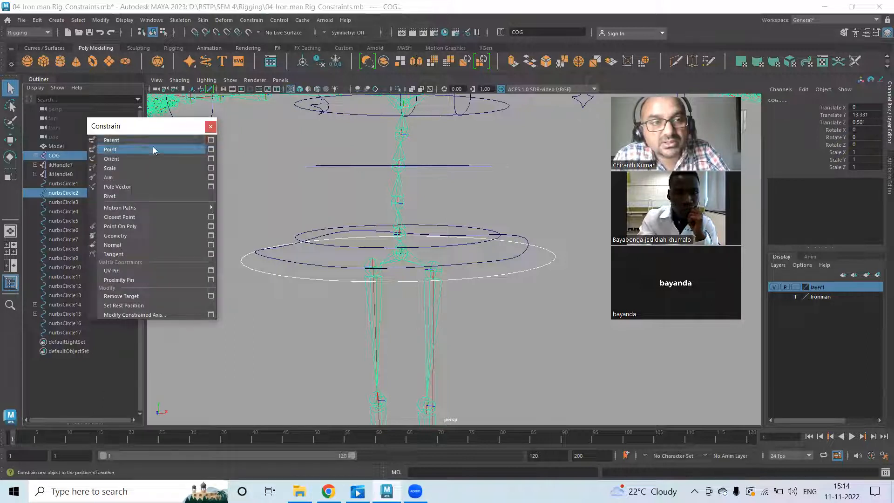
pyautogui.click(212, 139)
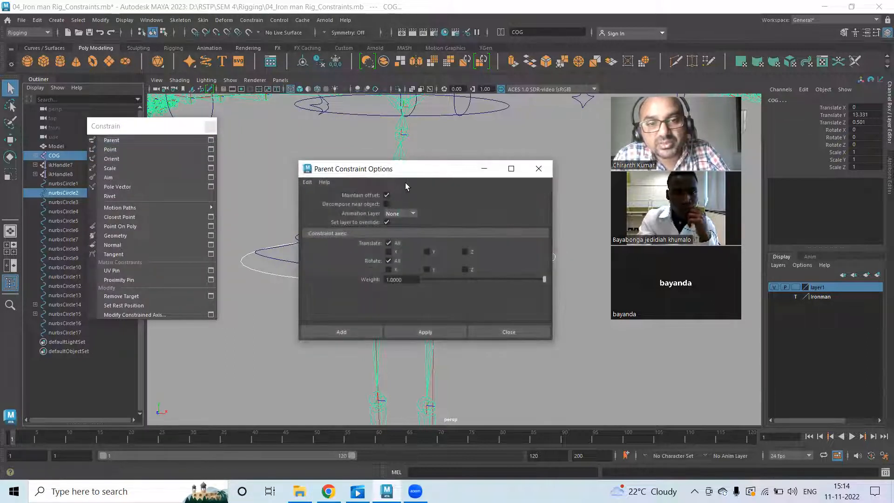
pyautogui.click(342, 332)
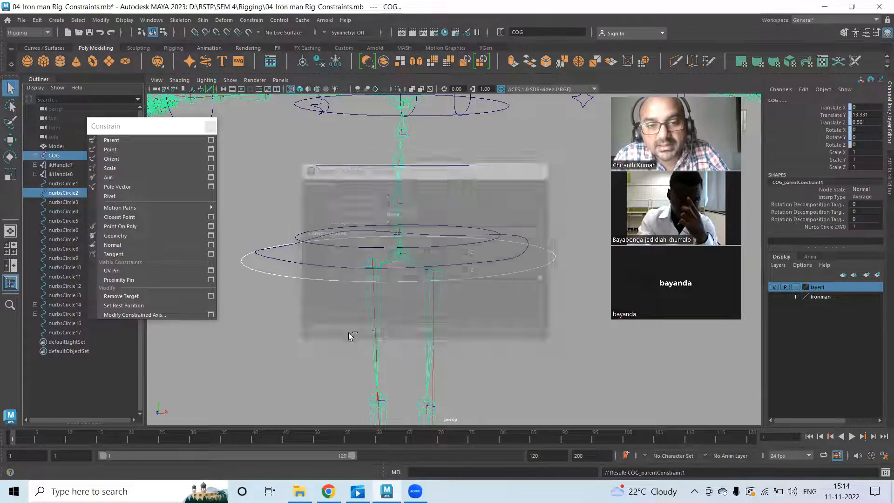
# - Test the largest hip circle controller by rotating it, undo the changes, and clear the selection
pyautogui.click(537, 270)
pyautogui.click(538, 269)
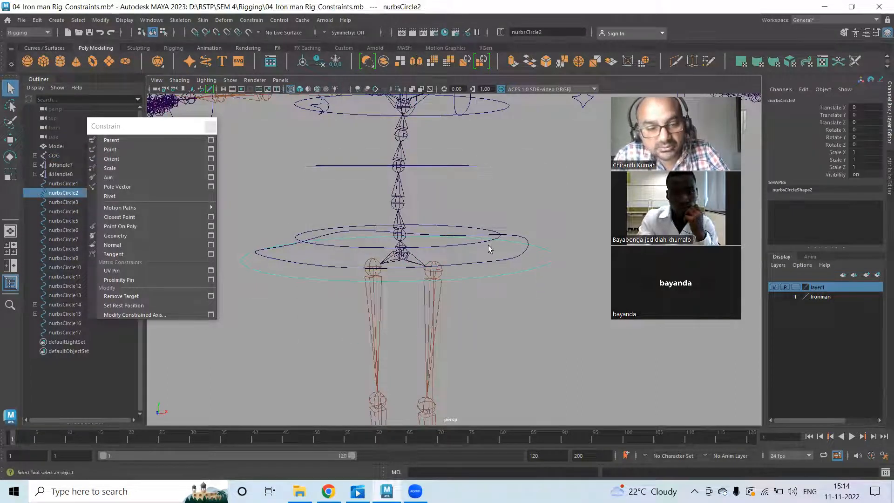
pyautogui.press('e')
pyautogui.moveTo(431, 230); pyautogui.dragTo(421, 201)
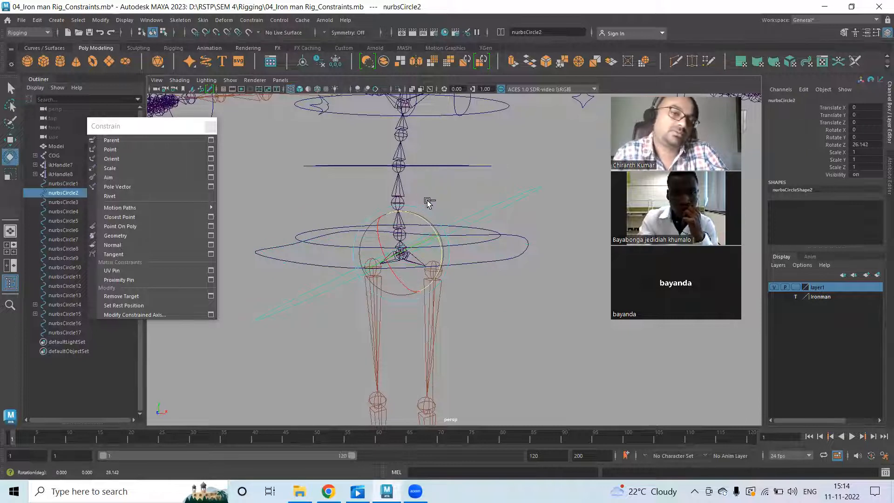
pyautogui.hotkey('ctrl', 'z')
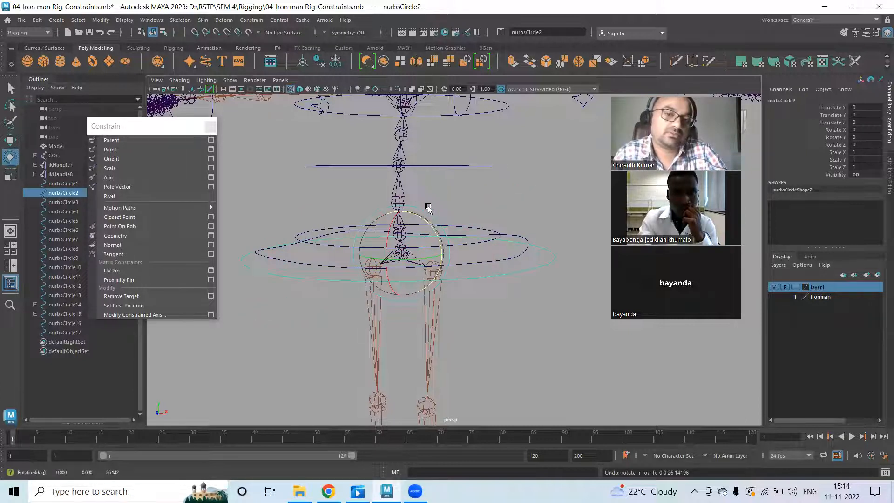
pyautogui.scroll(3, 423, 224)
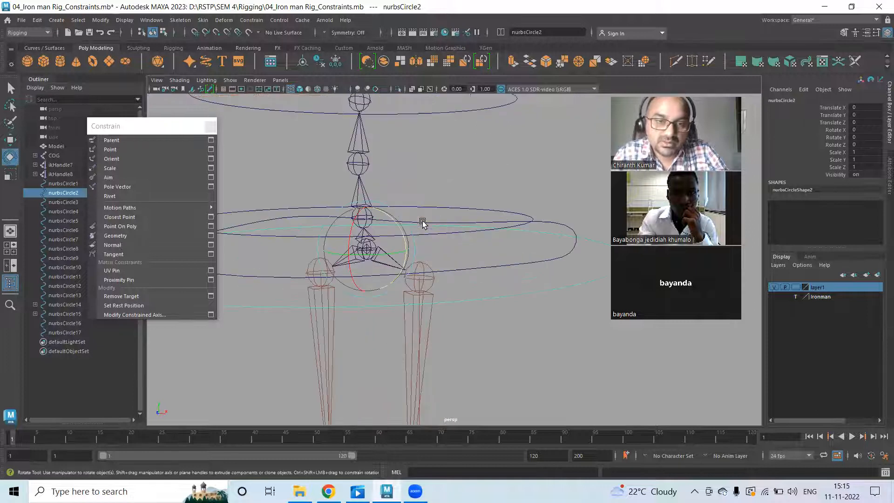
pyautogui.moveTo(388, 217); pyautogui.dragTo(426, 247)
pyautogui.hotkey('ctrl', 'z')
pyautogui.press('w')
pyautogui.hotkey('ctrl', 'z')
pyautogui.click(527, 335)
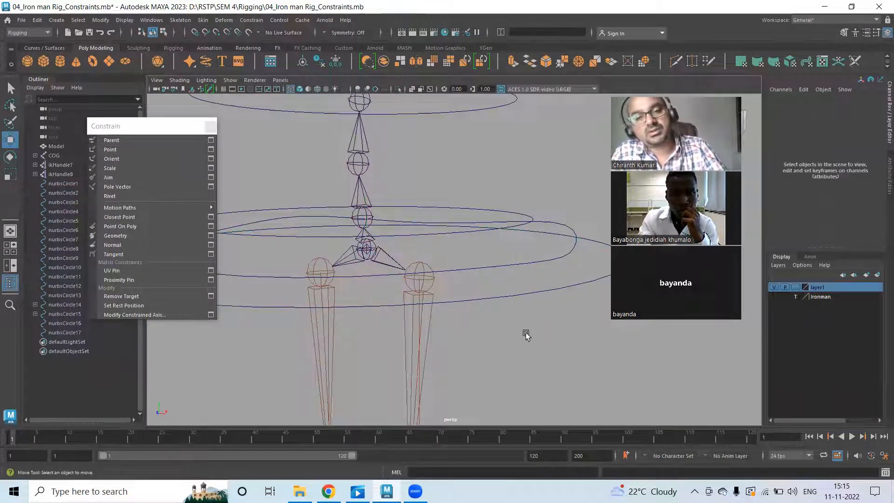
# - Orient-constrain the LT_Clavicle joint to the oval controller above the left shoulder, nurbsCircle16
pyautogui.keyDown('alt'); pyautogui.moveTo(542, 231); pyautogui.dragTo(328, 198, button='right'); pyautogui.keyUp('alt')
pyautogui.keyDown('alt'); pyautogui.moveTo(475, 192); pyautogui.dragTo(469, 112, button='middle'); pyautogui.keyUp('alt')
pyautogui.keyDown('alt'); pyautogui.moveTo(469, 112); pyautogui.dragTo(459, 251); pyautogui.keyUp('alt')
pyautogui.keyDown('alt'); pyautogui.moveTo(459, 251); pyautogui.dragTo(571, 252, button='right'); pyautogui.keyUp('alt')
pyautogui.keyDown('alt'); pyautogui.moveTo(477, 257); pyautogui.dragTo(405, 314, button='middle'); pyautogui.keyUp('alt')
pyautogui.moveTo(442, 180); pyautogui.dragTo(493, 252)
pyautogui.keyDown('alt'); pyautogui.moveTo(352, 212); pyautogui.dragTo(412, 237); pyautogui.keyUp('alt')
pyautogui.keyDown('alt'); pyautogui.moveTo(412, 238); pyautogui.dragTo(454, 188, button='middle'); pyautogui.keyUp('alt')
pyautogui.keyDown('alt'); pyautogui.moveTo(373, 156); pyautogui.dragTo(437, 150, button='right'); pyautogui.keyUp('alt')
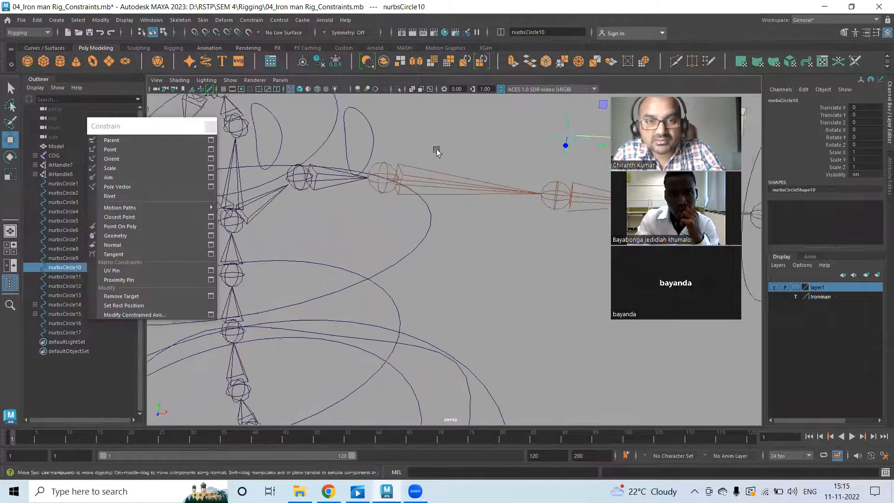
pyautogui.keyDown('alt'); pyautogui.moveTo(373, 98); pyautogui.dragTo(436, 134, button='middle'); pyautogui.keyUp('alt')
pyautogui.click(415, 170)
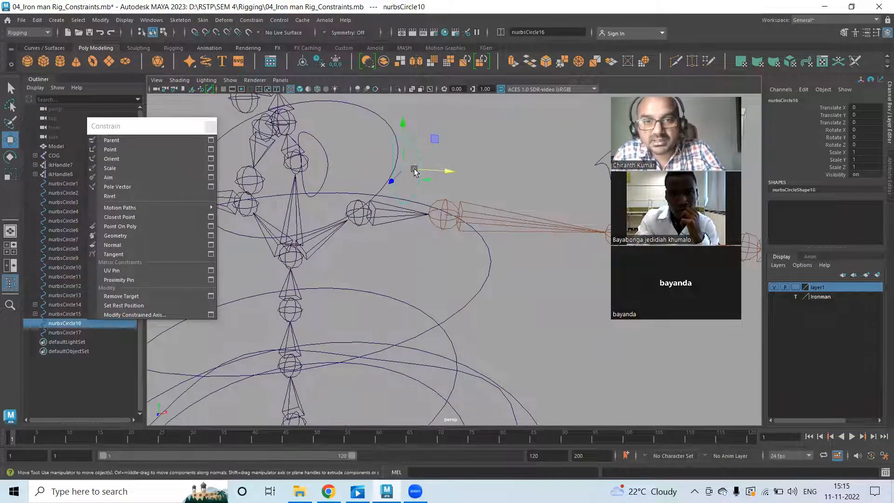
pyautogui.click(366, 226)
pyautogui.click(130, 157)
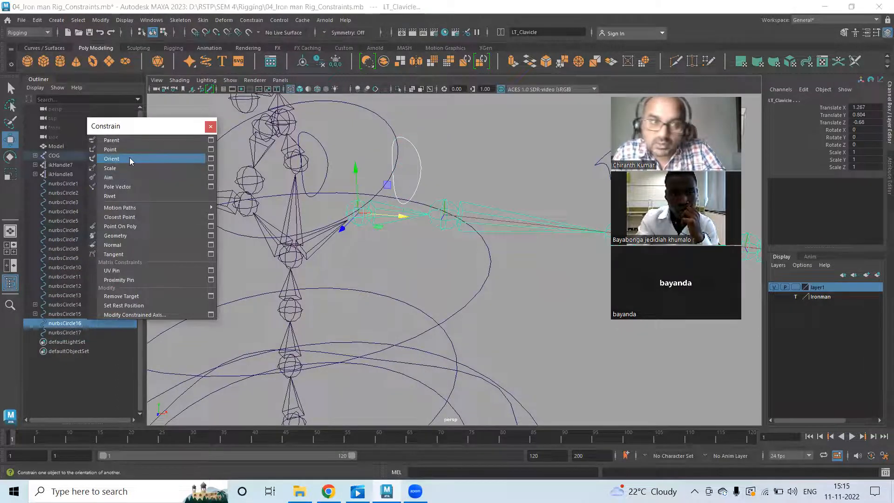
pyautogui.keyDown('alt'); pyautogui.moveTo(274, 169); pyautogui.dragTo(475, 186, button='middle'); pyautogui.keyUp('alt')
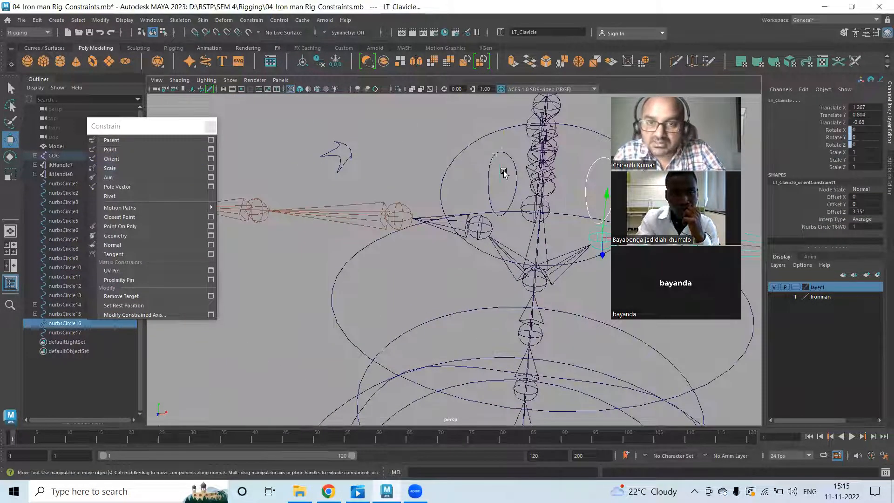
# - Orient-constrain the RT_Clavicle joint to the oval controller above the right shoulder, nurbsCircle17
pyautogui.click(503, 172)
pyautogui.keyDown('shift'); pyautogui.click(481, 228); pyautogui.keyUp('shift')
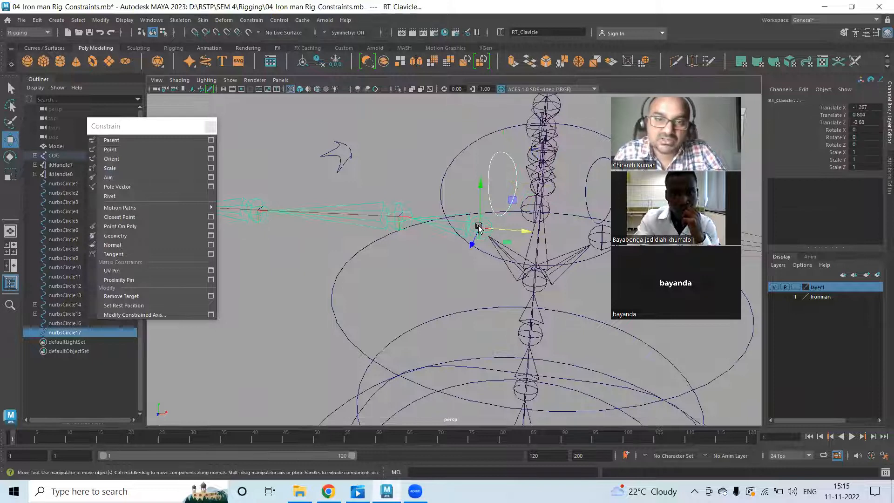
pyautogui.click(141, 158)
# - Test the left and right clavicle controllers by rotating each one, undo both rotations, and clear the selection
pyautogui.keyDown('alt'); pyautogui.moveTo(599, 236); pyautogui.dragTo(373, 207, button='middle'); pyautogui.keyUp('alt')
pyautogui.click(427, 163)
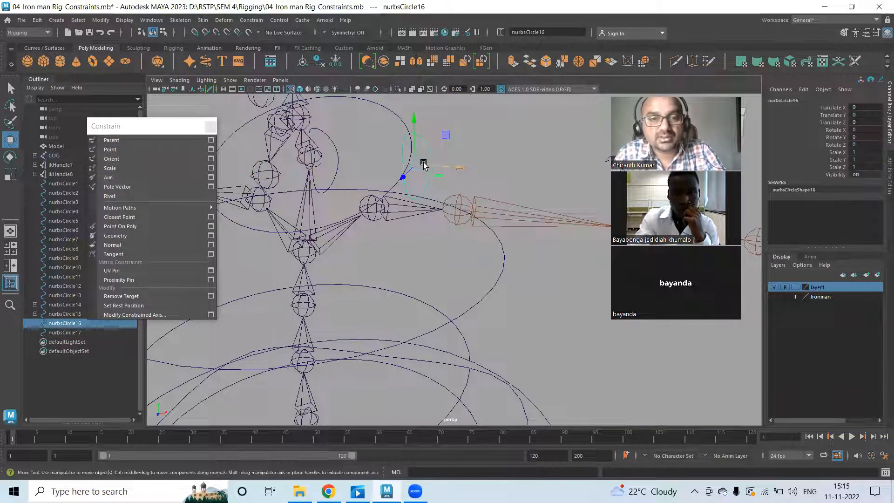
pyautogui.press('e')
pyautogui.moveTo(410, 140); pyautogui.dragTo(401, 172)
pyautogui.hotkey('ctrl', 'z')
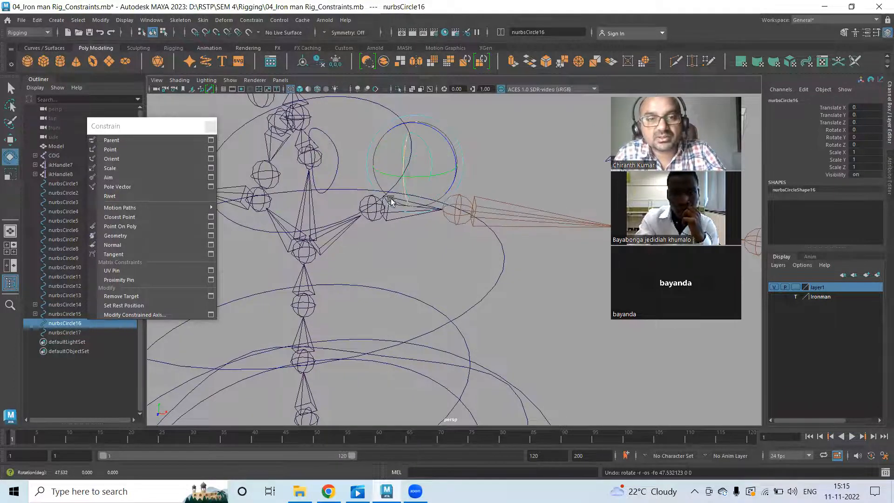
pyautogui.keyDown('alt'); pyautogui.moveTo(282, 193); pyautogui.dragTo(502, 205, button='middle'); pyautogui.keyUp('alt')
pyautogui.click(483, 155)
pyautogui.moveTo(484, 156); pyautogui.dragTo(480, 134)
pyautogui.hotkey('ctrl', 'z')
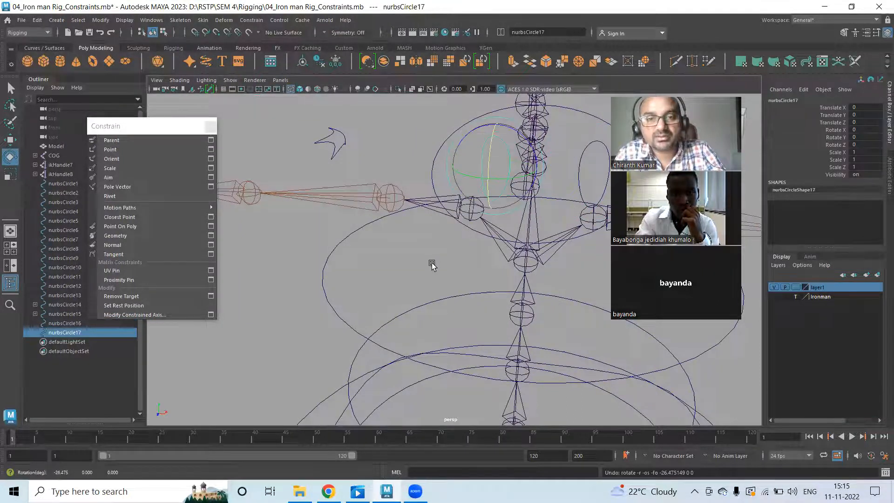
pyautogui.click(434, 264)
# - Rename the circle around the left wrist, nurbsCircle8, as LT_Hand_Ctrl
pyautogui.scroll(-5, 531, 203)
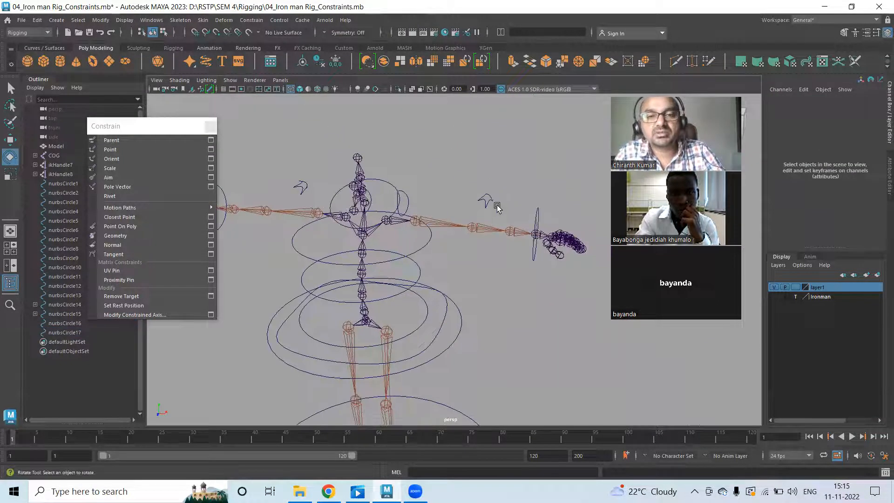
pyautogui.scroll(2, 522, 235)
pyautogui.click(539, 260)
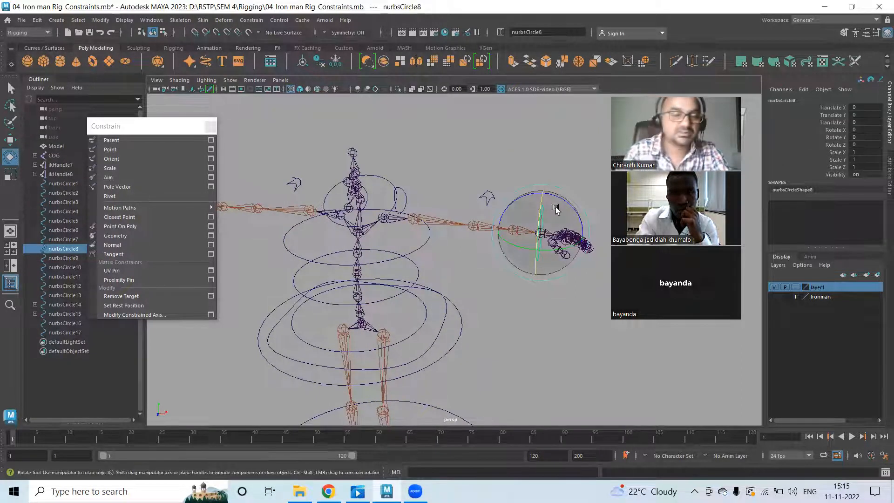
pyautogui.press('Tab')
pyautogui.press('BackSpace')
pyautogui.write('LT Hand')
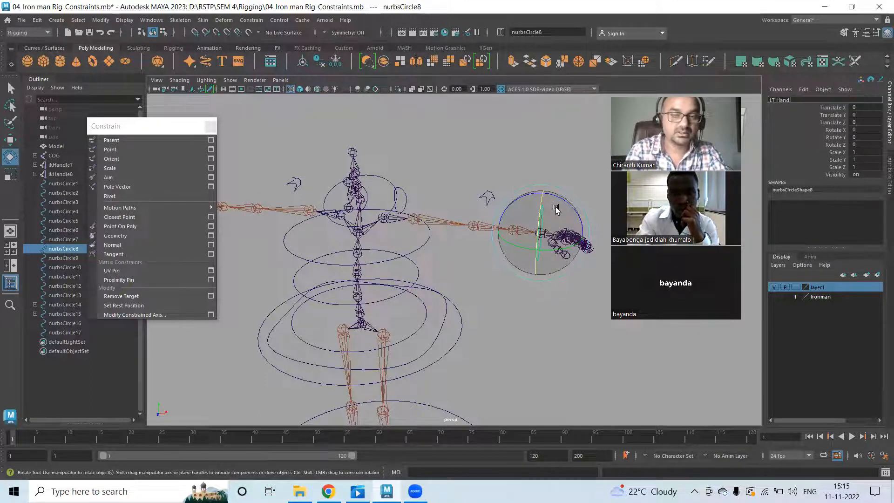
pyautogui.write(' Ctrl')
pyautogui.press('Return')
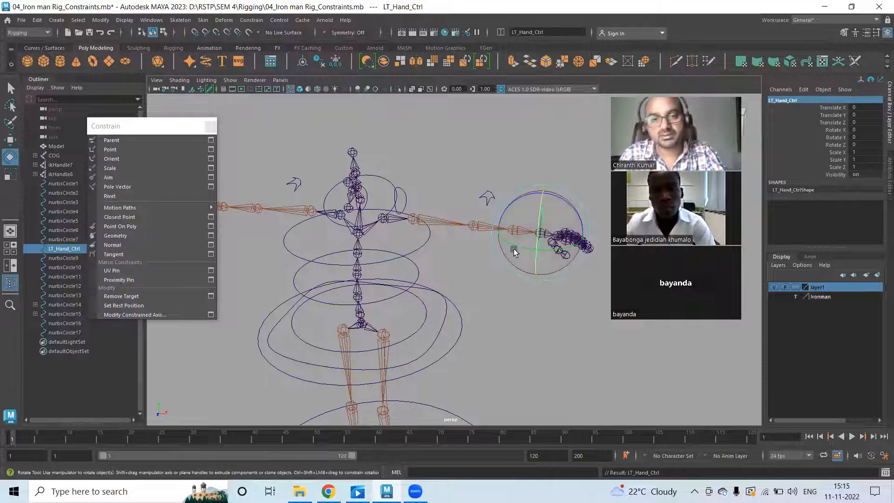
# - Rename the circle around the right wrist, nurbsCircle9, as RT_Hand_Ctrl
pyautogui.keyDown('alt'); pyautogui.moveTo(352, 155); pyautogui.dragTo(473, 153, button='middle'); pyautogui.keyUp('alt')
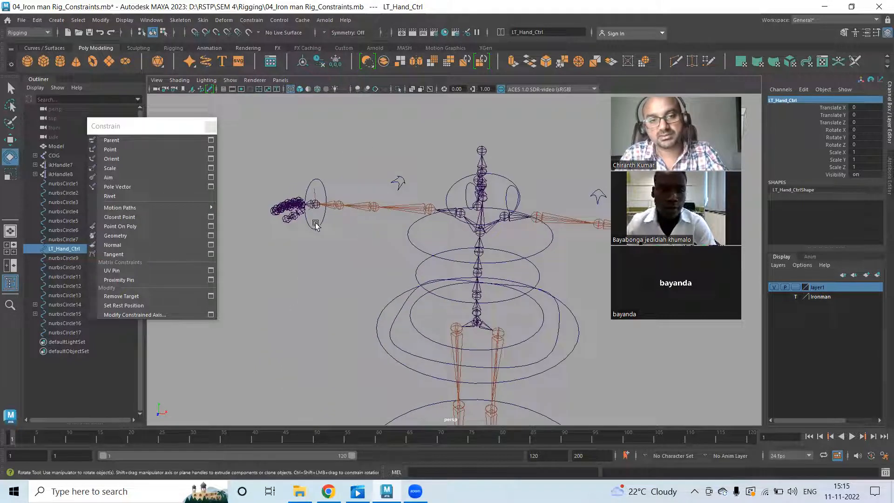
pyautogui.moveTo(315, 223); pyautogui.dragTo(332, 246)
pyautogui.doubleClick(785, 100)
pyautogui.write('RT_Hand_Ctrl')
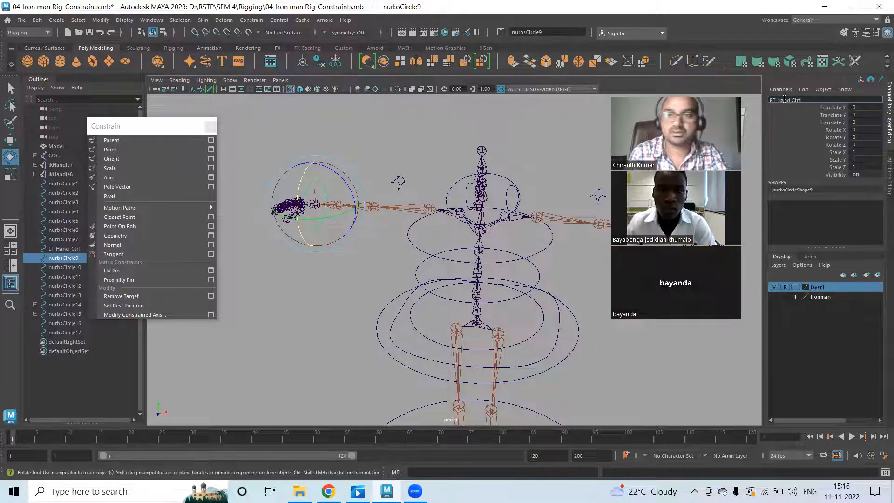
pyautogui.press('Return')
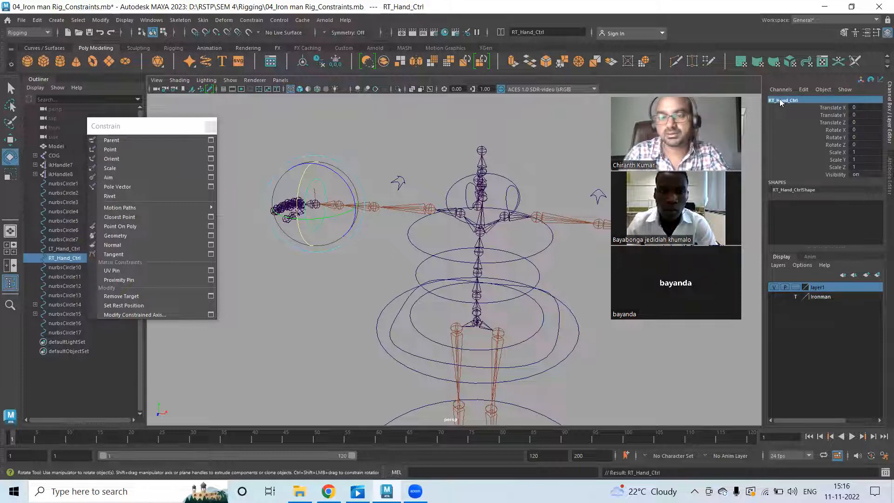
# - Rename the circle around the neck, nurbsCircle7, as Neck_Ctrl
pyautogui.scroll(4, 508, 193)
pyautogui.keyDown('alt'); pyautogui.moveTo(508, 193); pyautogui.dragTo(445, 145, button='middle'); pyautogui.keyUp('alt')
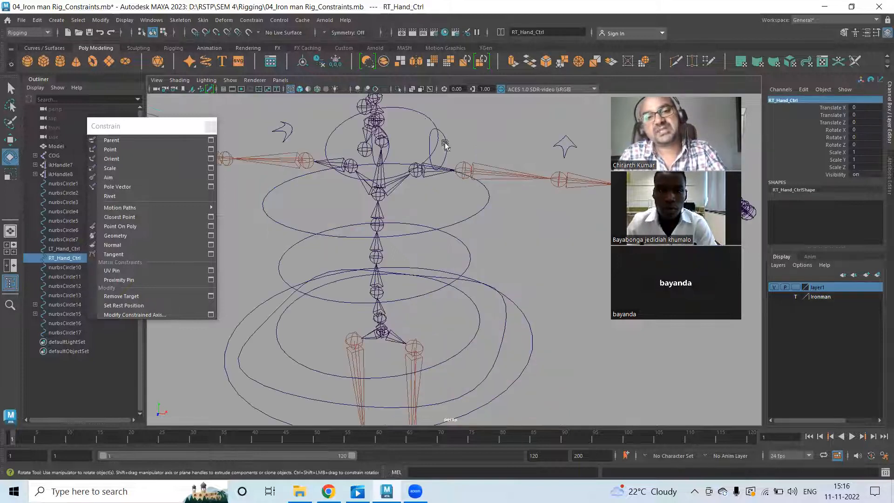
pyautogui.click(424, 122)
pyautogui.doubleClick(801, 100)
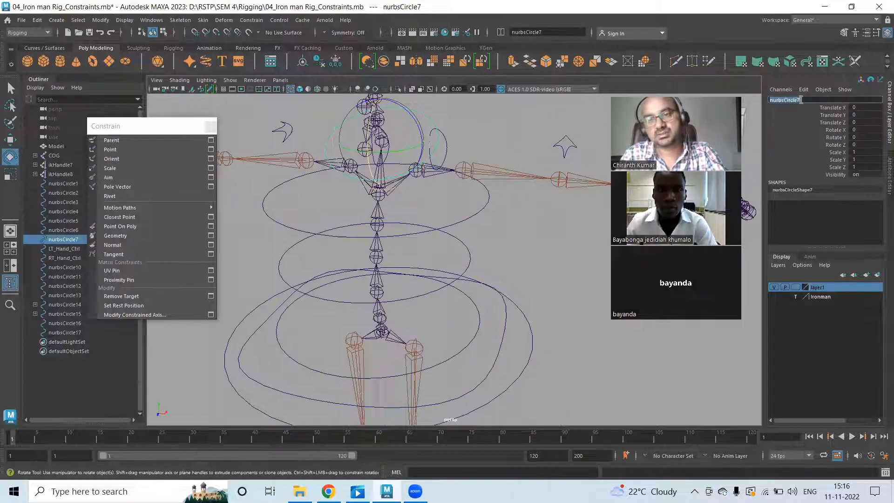
pyautogui.write('o')
pyautogui.write('ed')
pyautogui.write('k_Ctrl')
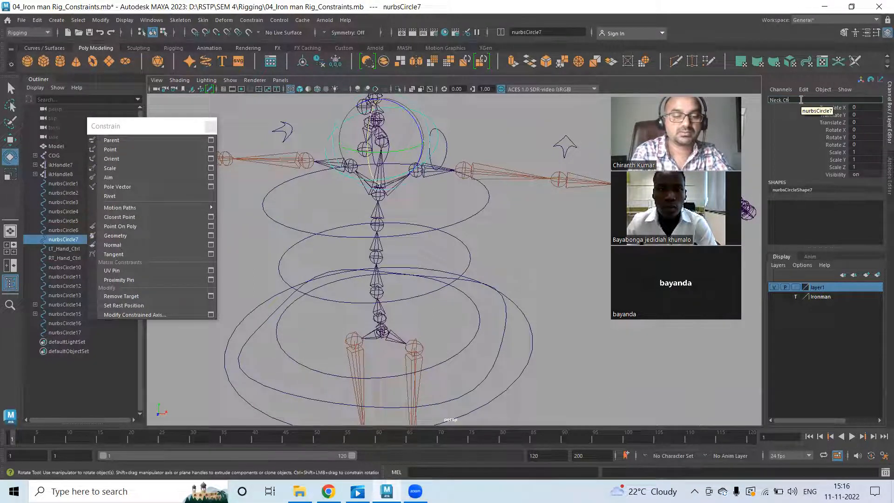
pyautogui.press('Return')
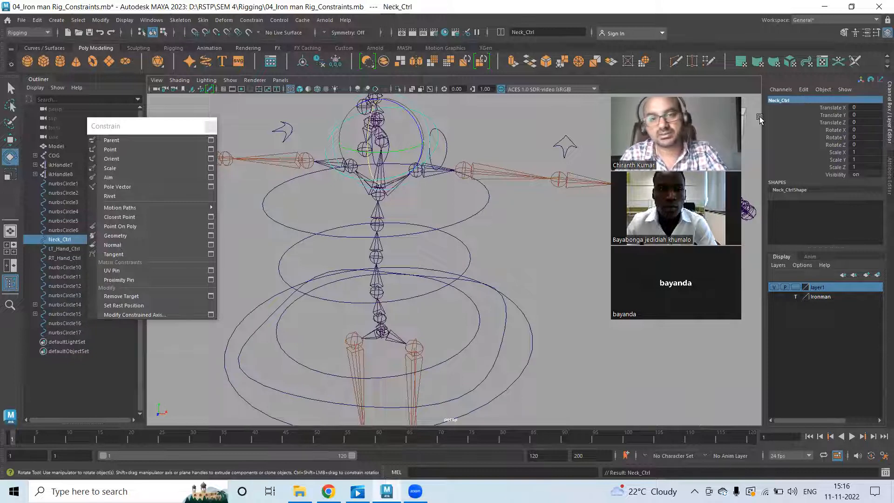
# - Rename the three torso circles, nurbsCircle6, nurbsCircle5 and nurbsCircle4, together as Spine_Ctrl, and check the resulting names by selecting the circles individually
pyautogui.click(487, 200)
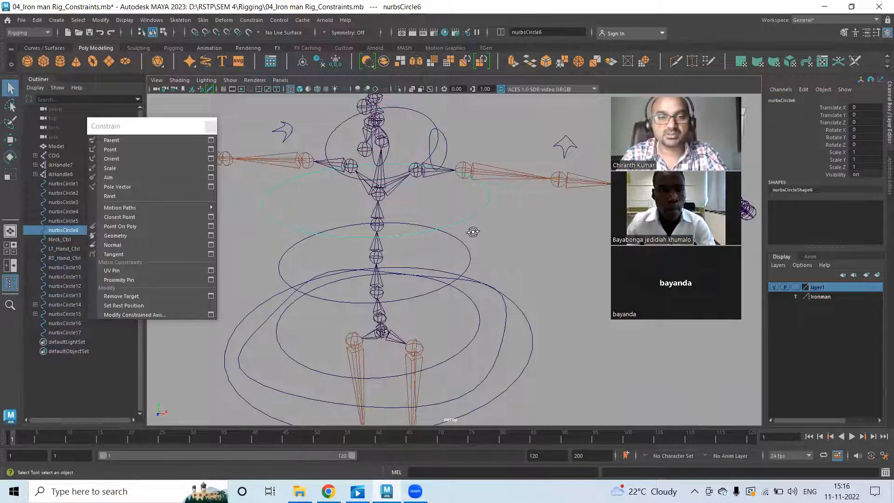
pyautogui.keyDown('alt'); pyautogui.moveTo(473, 232); pyautogui.dragTo(461, 224); pyautogui.keyUp('alt')
pyautogui.scroll(-5, 461, 224)
pyautogui.keyDown('shift'); pyautogui.click(460, 224); pyautogui.keyUp('shift')
pyautogui.keyDown('alt'); pyautogui.moveTo(428, 255); pyautogui.dragTo(547, 275, button='right'); pyautogui.keyUp('alt')
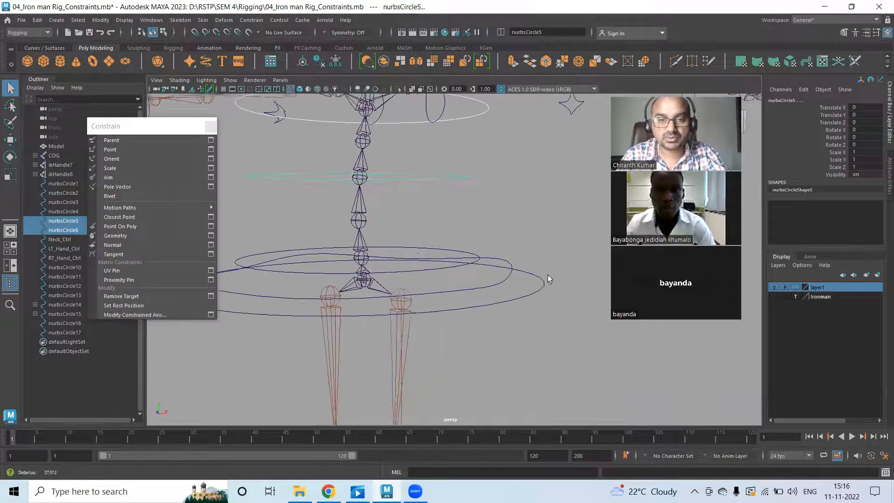
pyautogui.keyDown('alt'); pyautogui.moveTo(453, 243); pyautogui.dragTo(447, 254); pyautogui.keyUp('alt')
pyautogui.keyDown('shift'); pyautogui.click(447, 256); pyautogui.keyUp('shift')
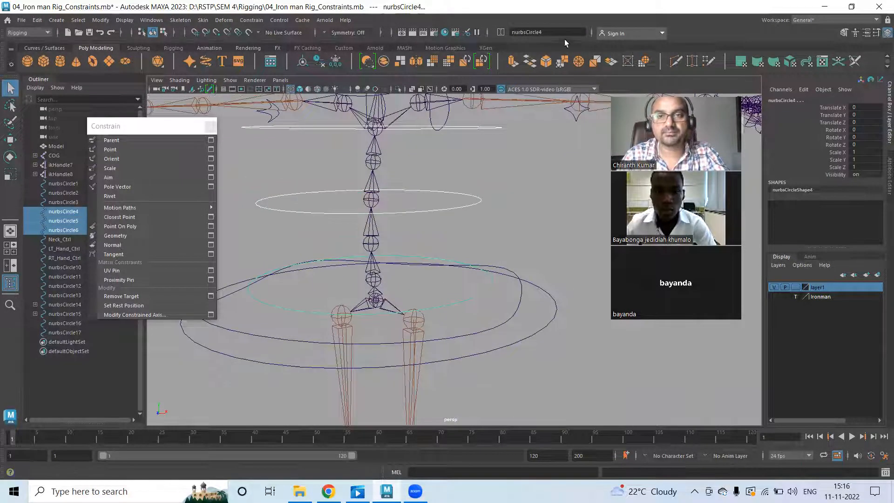
pyautogui.click(548, 32)
pyautogui.write('Spine Ctrl')
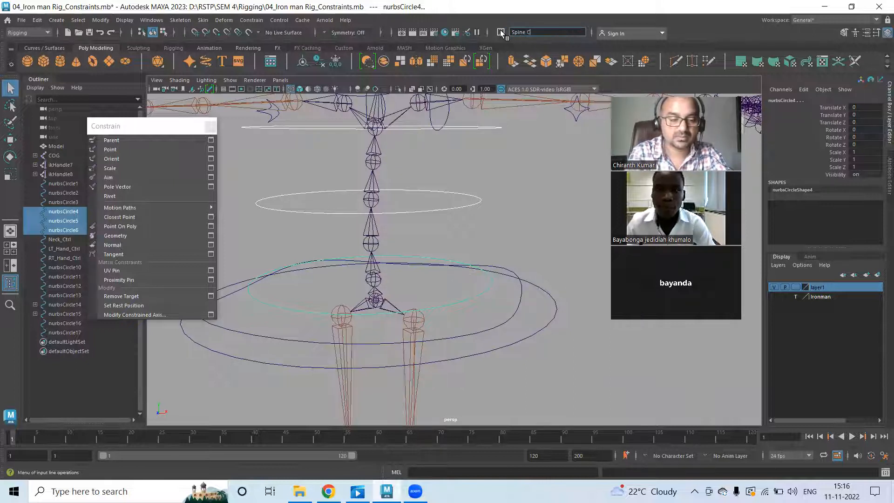
pyautogui.press('Return')
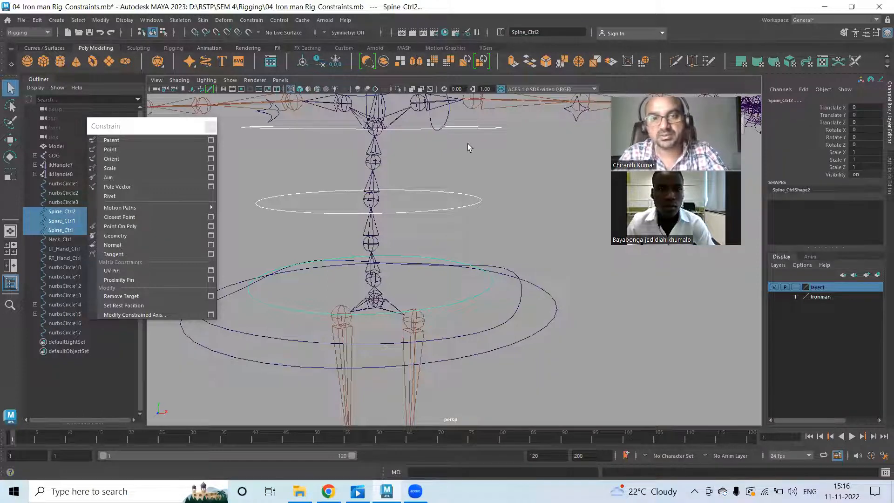
pyautogui.click(492, 145)
pyautogui.click(489, 127)
pyautogui.click(485, 227)
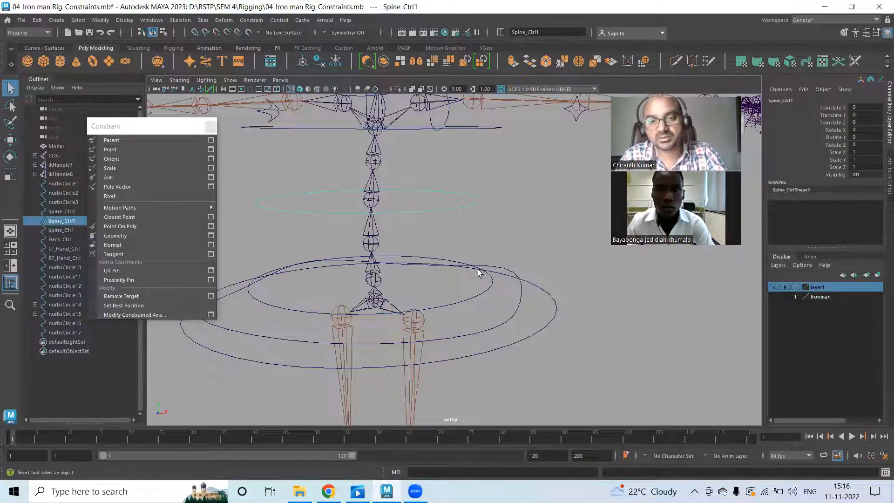
pyautogui.click(486, 299)
# - Rename the unevenly shaped hip curve inside the largest hip circle, nurbsCircle3, as Hip_Ctrl
pyautogui.click(520, 316)
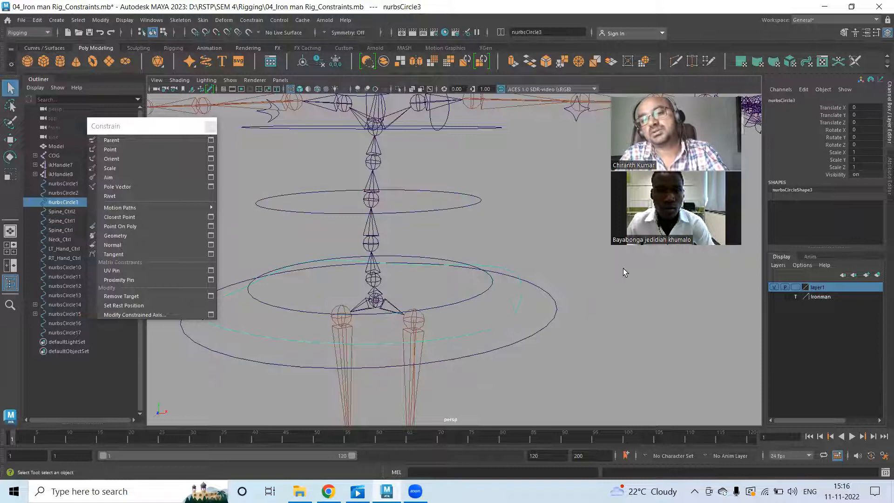
pyautogui.click(796, 99)
pyautogui.write('Hip_Ctrl')
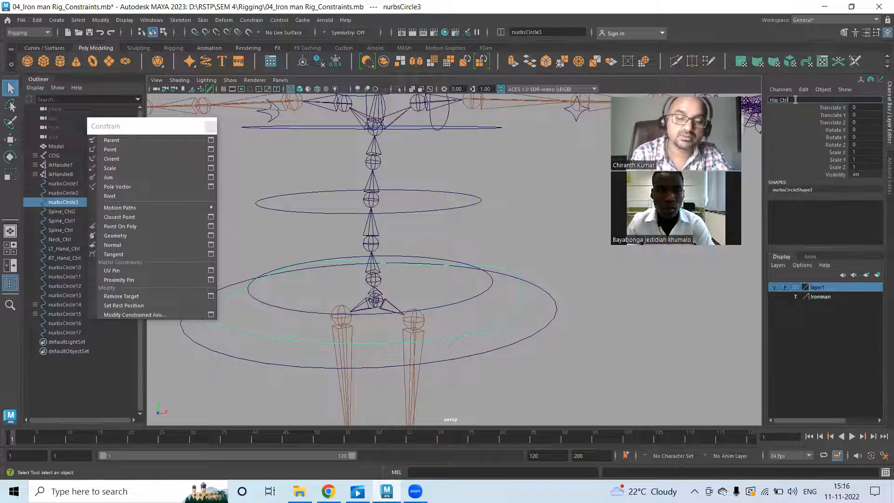
pyautogui.press('Return')
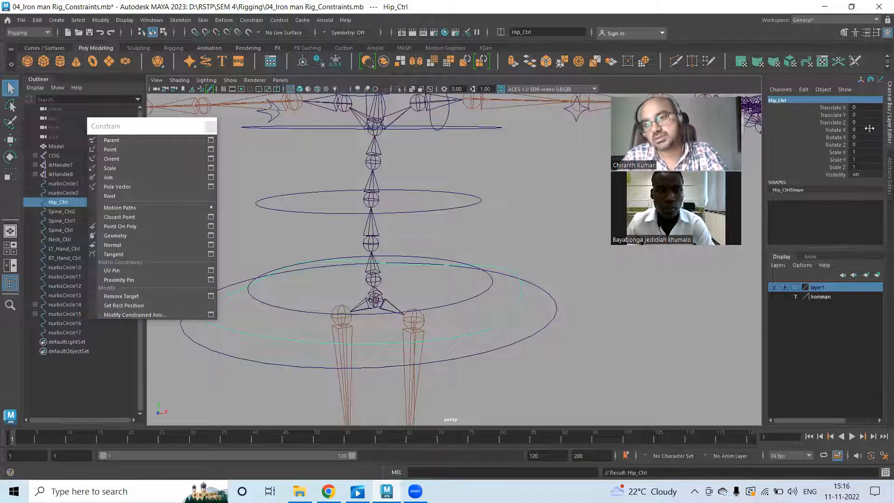
# - Rename the largest hip circle, nurbsCircle2, as COG_Ctrl
pyautogui.click(540, 326)
pyautogui.click(806, 100)
pyautogui.write('ColG_Ctrl')
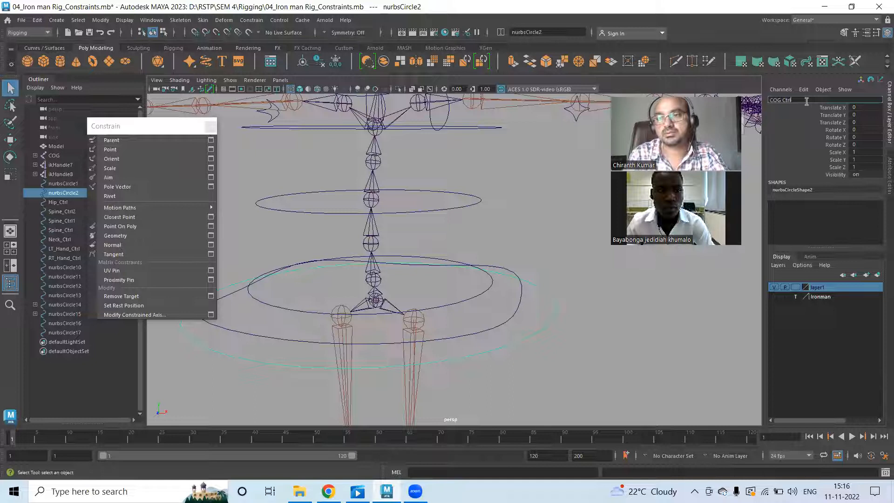
pyautogui.press('Return')
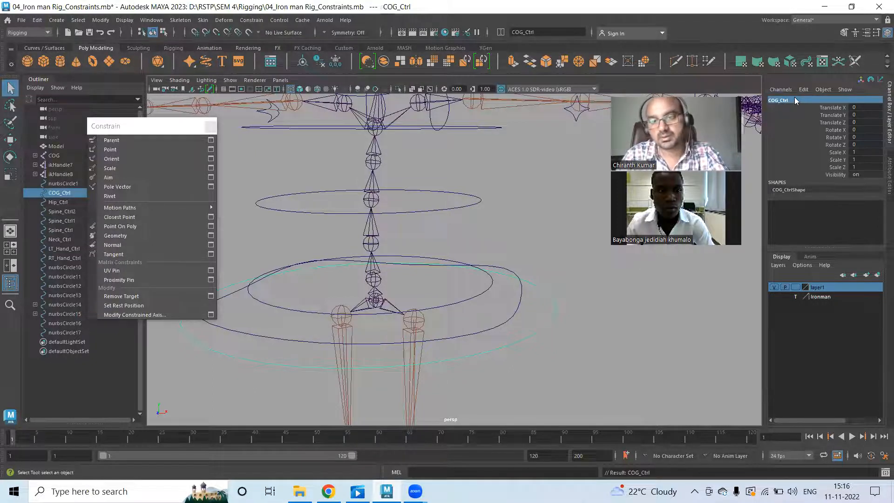
# - Rename the outline curve around the left foot, nurbsCircle14, as LT_Leg_Ctrl
pyautogui.scroll(-5, 464, 321)
pyautogui.keyDown('alt'); pyautogui.moveTo(464, 323); pyautogui.dragTo(478, 173, button='middle'); pyautogui.keyUp('alt')
pyautogui.keyDown('alt'); pyautogui.moveTo(478, 173); pyautogui.dragTo(438, 286); pyautogui.keyUp('alt')
pyautogui.click(448, 299)
pyautogui.click(822, 101)
pyautogui.press('BackSpace')
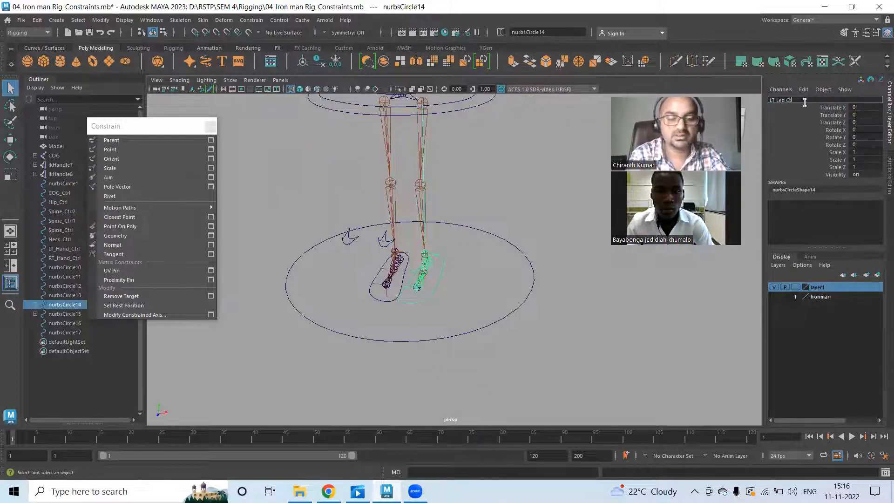
pyautogui.write('LT_Leg_Ctrl')
pyautogui.press('Return')
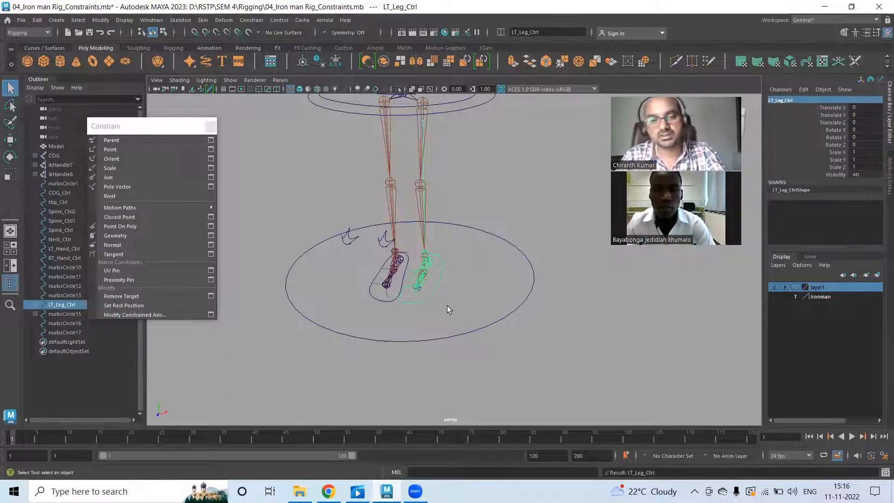
# - Rename the outline curve around the right foot, nurbsCircle15, as Rt_Leg_Ctrl
pyautogui.click(441, 296)
pyautogui.click(808, 100)
pyautogui.write('Rt_Leg_Ctrl')
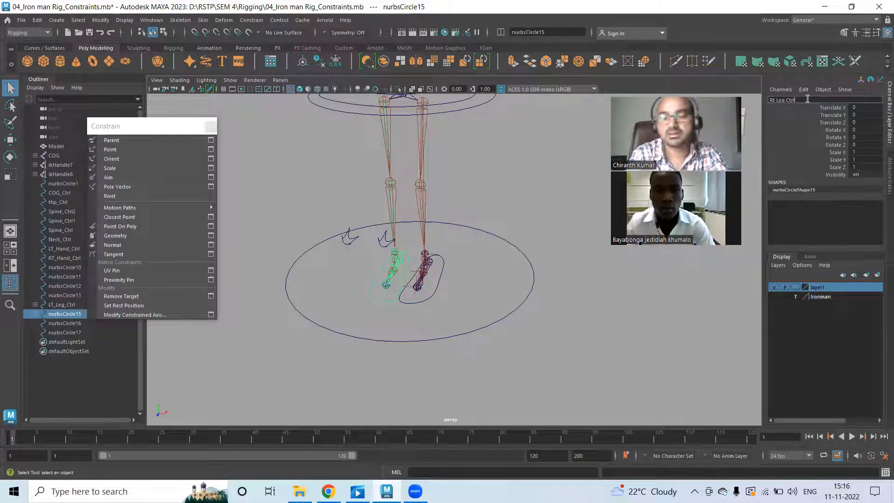
pyautogui.press('Return')
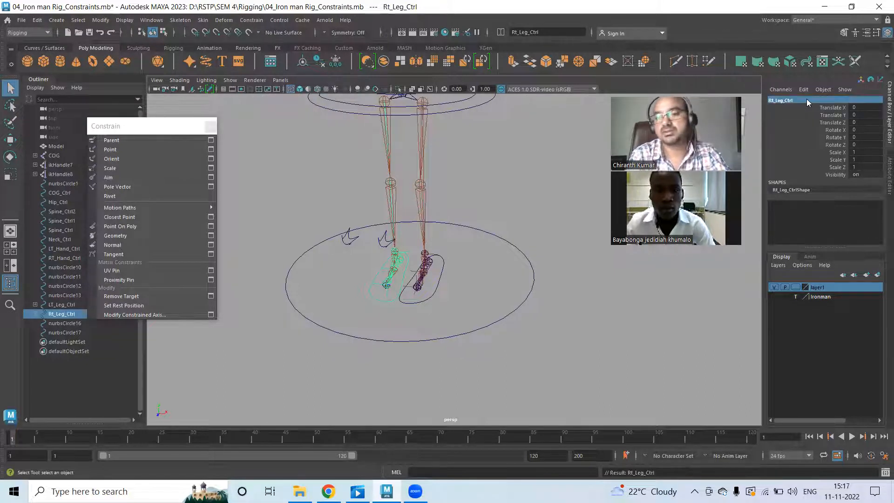
# - Rename the left leg's knee pole vector curve as LT_Leg_Pvector
pyautogui.keyDown('alt'); pyautogui.moveTo(436, 195); pyautogui.dragTo(526, 255); pyautogui.keyUp('alt')
pyautogui.click(366, 254)
pyautogui.click(812, 97)
pyautogui.write('LT_Leg_Pvector')
pyautogui.press('Return')
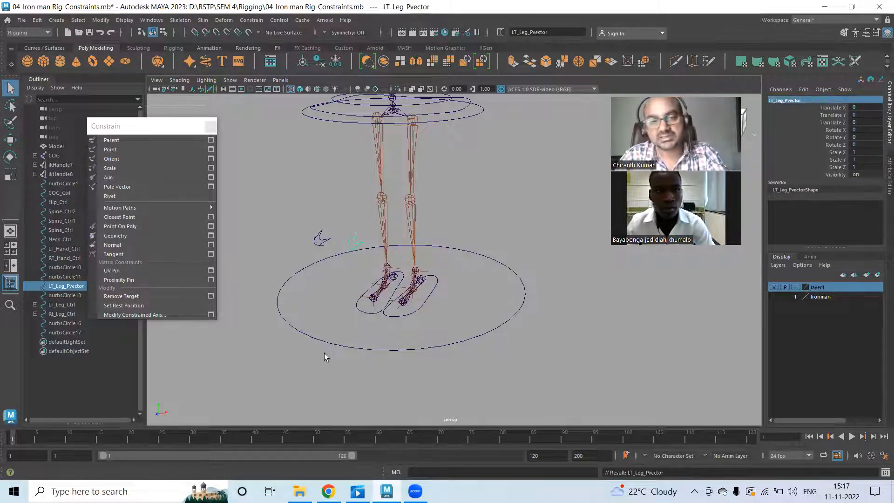
# - Rename the right leg's knee pole vector curve, nurbsCircle13, as RT_Leg_Pvector
pyautogui.click(320, 237)
pyautogui.click(806, 102)
pyautogui.write('RT Le')
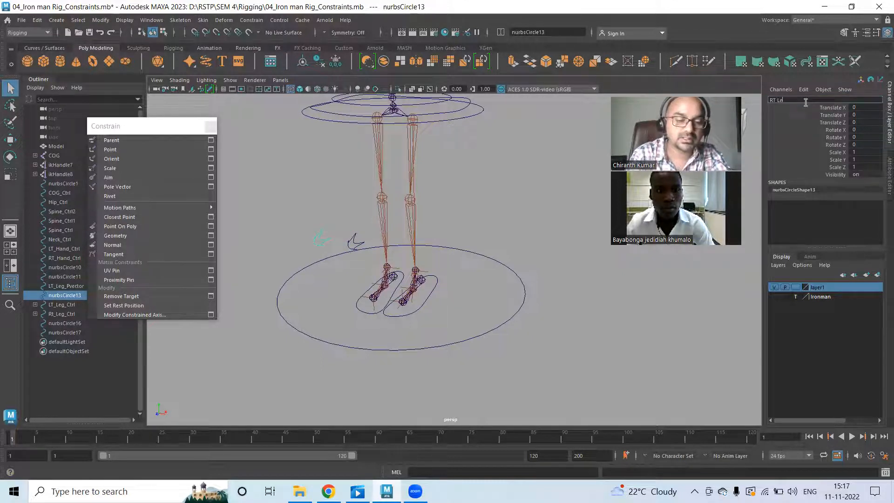
pyautogui.write('g Pvector')
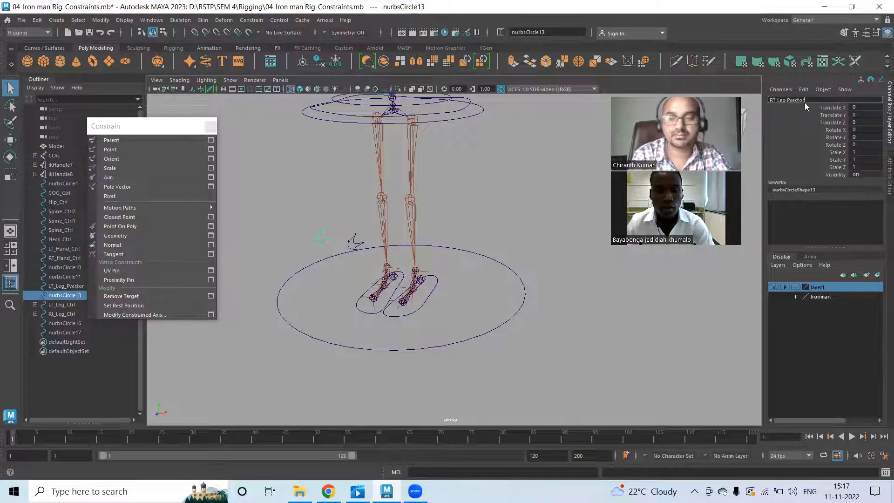
pyautogui.press('Return')
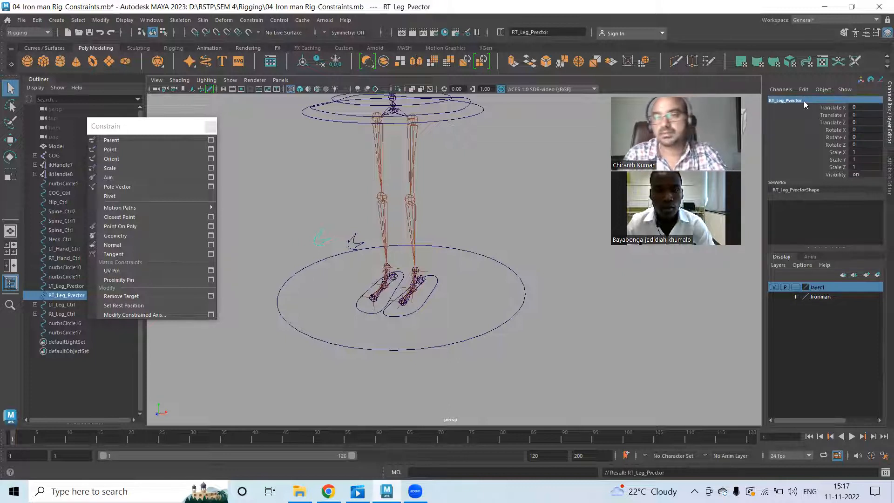
pyautogui.keyDown('alt'); pyautogui.moveTo(551, 202); pyautogui.dragTo(544, 273); pyautogui.keyUp('alt')
pyautogui.keyDown('alt'); pyautogui.moveTo(543, 273); pyautogui.dragTo(480, 247, button='middle'); pyautogui.keyUp('alt')
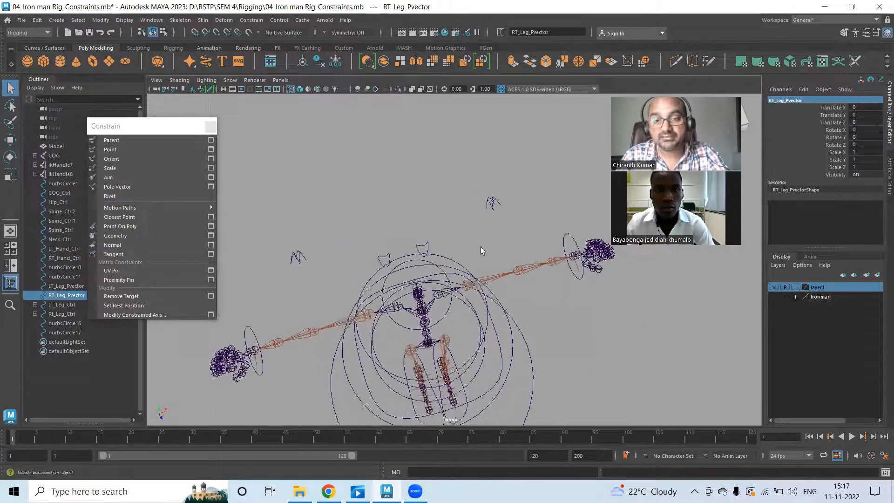
# - Rename the pole vector curve behind the left arm, nurbsCircle10, as LT_Hand_Pvector
pyautogui.keyDown('alt'); pyautogui.moveTo(481, 247); pyautogui.dragTo(495, 192); pyautogui.keyUp('alt')
pyautogui.click(496, 194)
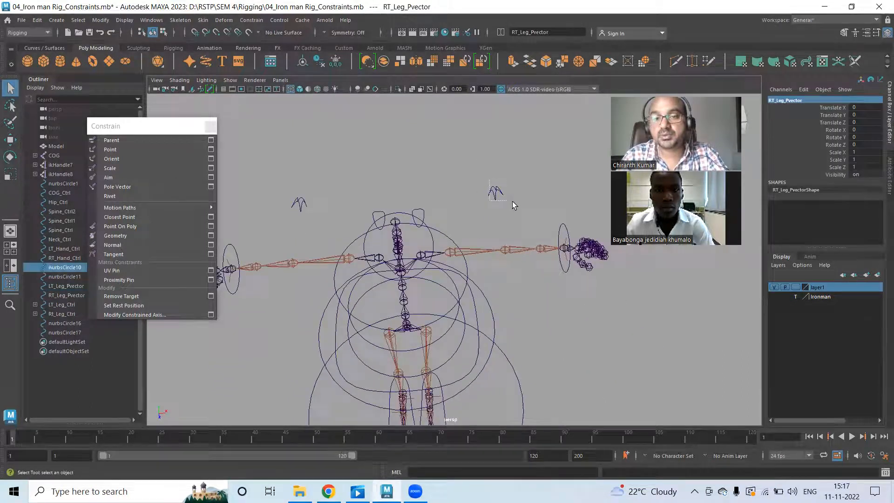
pyautogui.click(811, 100)
pyautogui.write('LT_Hand_Pvector')
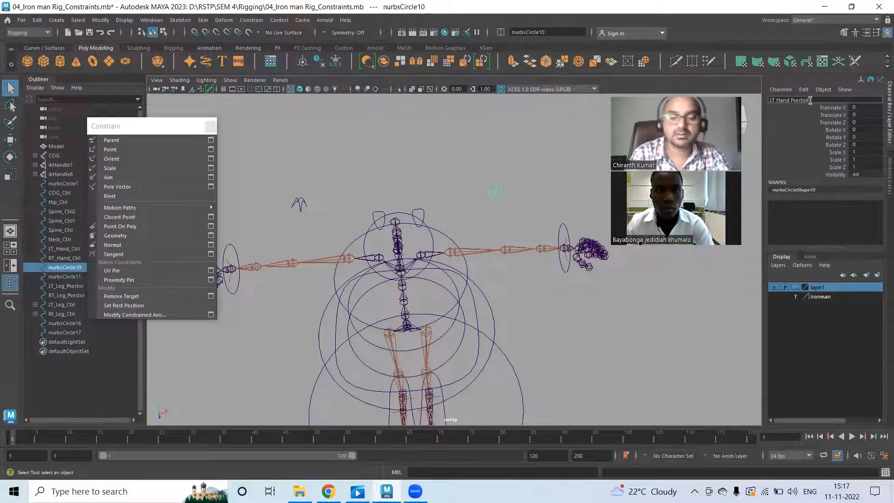
pyautogui.press('Return')
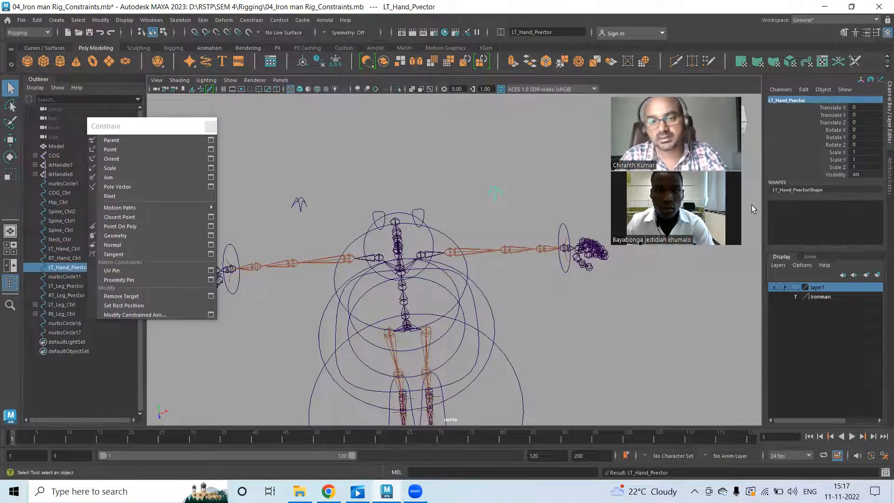
# - Rename the pole vector curve behind the right arm, nurbsCircle11, as RT_Hand_Pvector, and clear the selection
pyautogui.click(366, 191)
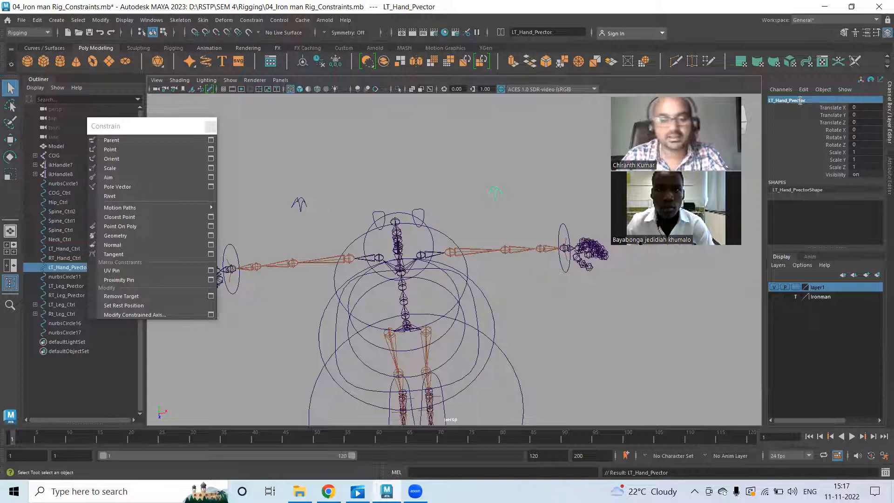
pyautogui.doubleClick(801, 100)
pyautogui.write('RT Hand Pvector')
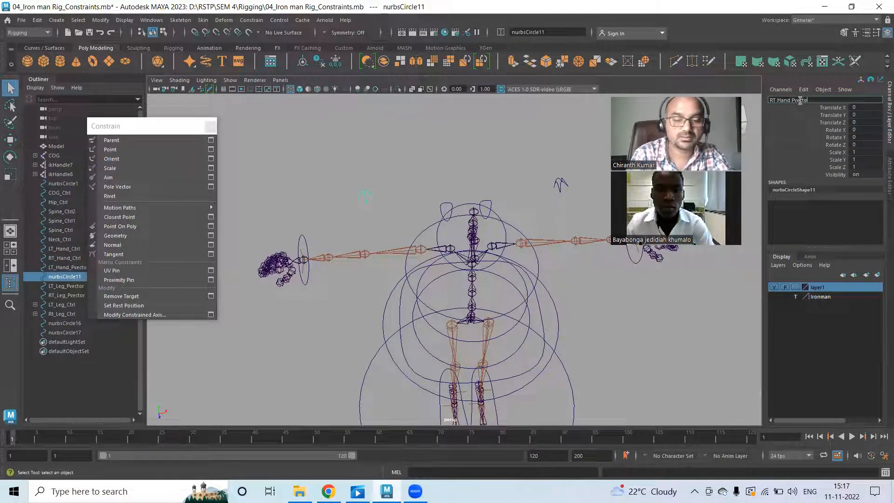
pyautogui.press('Return')
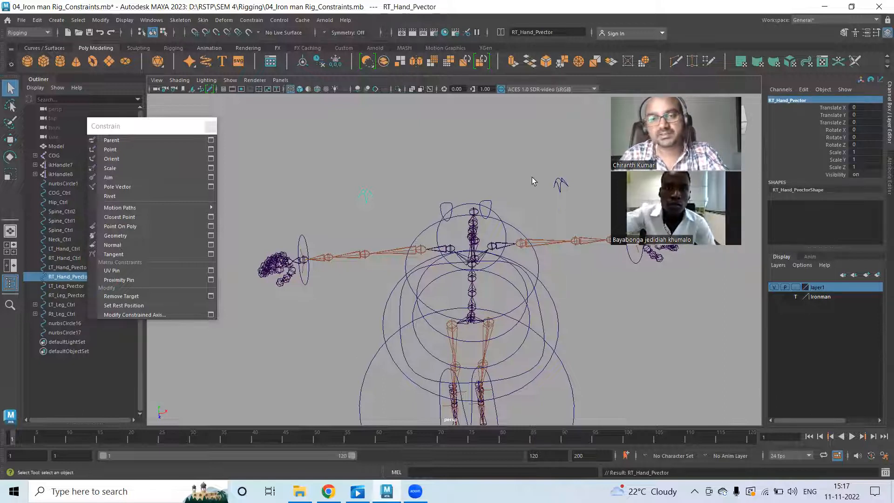
pyautogui.click(551, 197)
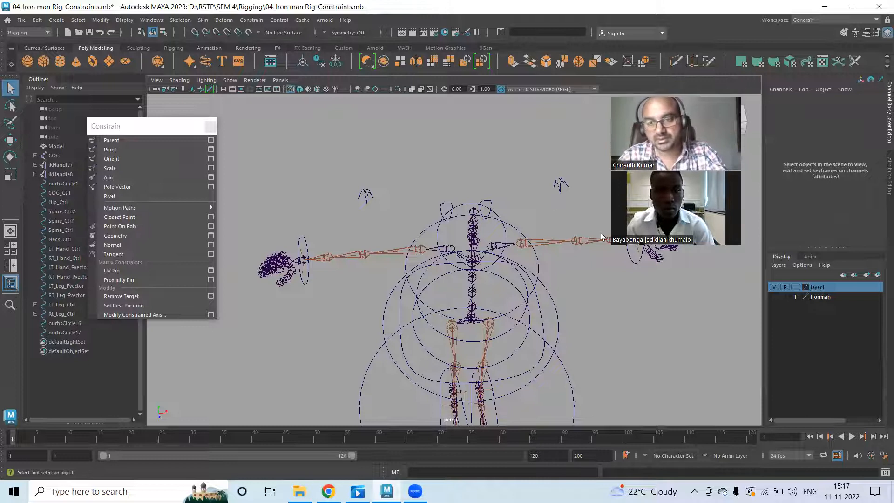
# - Add a Pole Vector constraint with weight 1 from LT_Hand_Pvector to the left arm's IK handle, ikHandle7
pyautogui.scroll(-4, 559, 256)
pyautogui.keyDown('alt'); pyautogui.moveTo(489, 275); pyautogui.dragTo(467, 220, button='middle'); pyautogui.keyUp('alt')
pyautogui.keyDown('alt'); pyautogui.moveTo(468, 275); pyautogui.dragTo(471, 254); pyautogui.keyUp('alt')
pyautogui.scroll(3, 489, 227)
pyautogui.keyDown('alt'); pyautogui.moveTo(549, 156); pyautogui.dragTo(455, 219, button='middle'); pyautogui.keyUp('alt')
pyautogui.scroll(2, 443, 185)
pyautogui.moveTo(414, 152); pyautogui.dragTo(450, 194)
pyautogui.keyDown('alt'); pyautogui.moveTo(382, 197); pyautogui.dragTo(441, 189, button='right'); pyautogui.keyUp('alt')
pyautogui.keyDown('alt'); pyautogui.moveTo(441, 189); pyautogui.dragTo(413, 169); pyautogui.keyUp('alt')
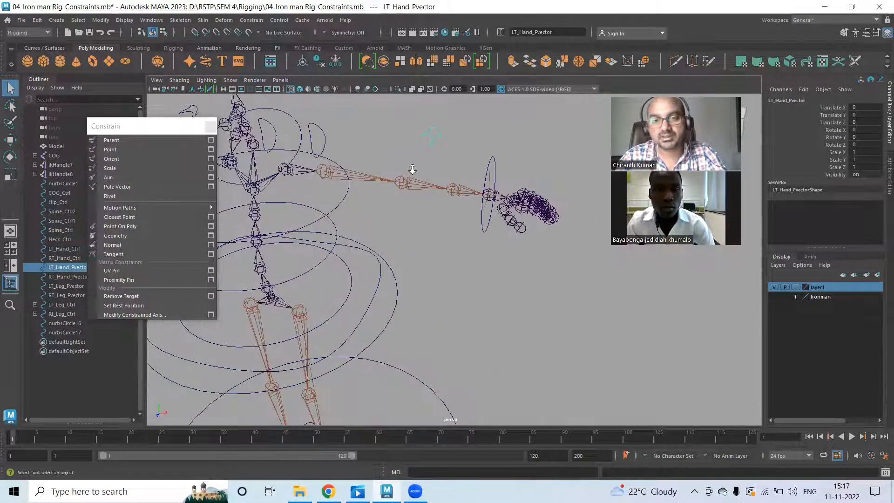
pyautogui.keyDown('alt'); pyautogui.moveTo(413, 169); pyautogui.dragTo(524, 152, button='right'); pyautogui.keyUp('alt')
pyautogui.keyDown('alt'); pyautogui.moveTo(529, 146); pyautogui.dragTo(502, 171, button='middle'); pyautogui.keyUp('alt')
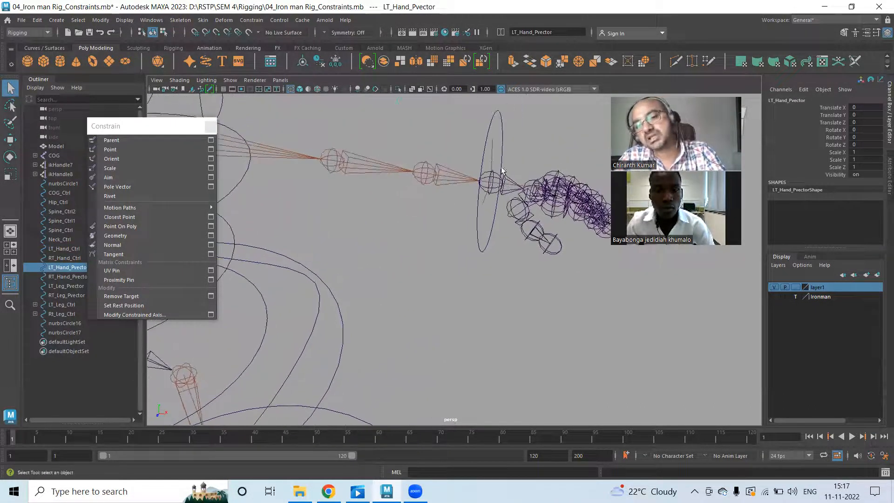
pyautogui.keyDown('shift'); pyautogui.click(496, 140); pyautogui.keyUp('shift')
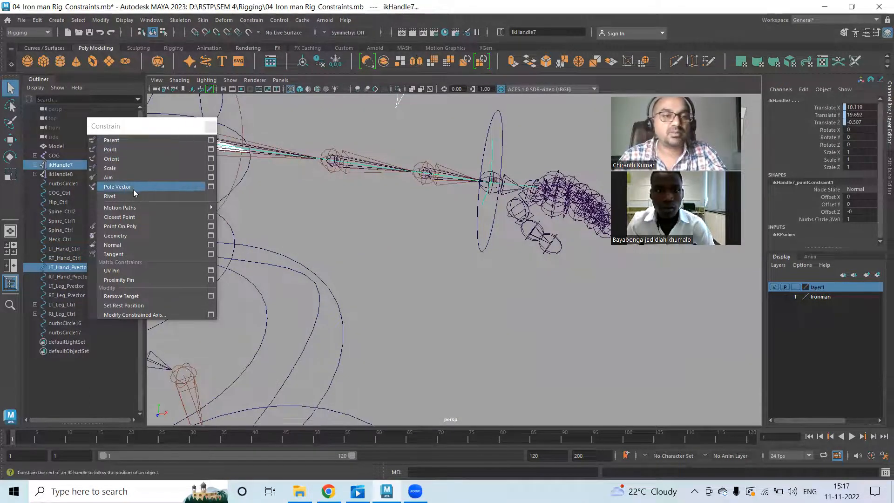
pyautogui.click(212, 187)
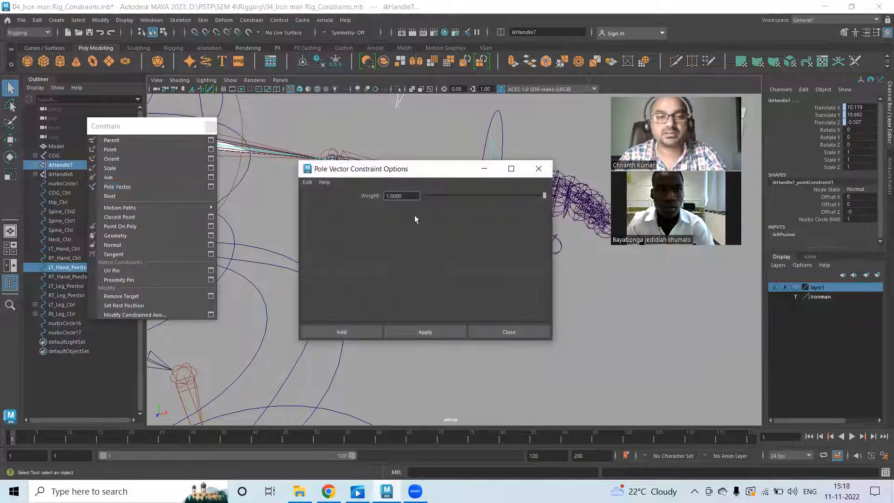
pyautogui.click(352, 329)
pyautogui.click(442, 267)
# - Try moving the LT_Hand_Pvector curve to test how the left elbow follows, and undo the move
pyautogui.scroll(-5, 423, 255)
pyautogui.keyDown('alt'); pyautogui.moveTo(503, 215); pyautogui.dragTo(617, 249, button='middle'); pyautogui.keyUp('alt')
pyautogui.click(526, 189)
pyautogui.press('w')
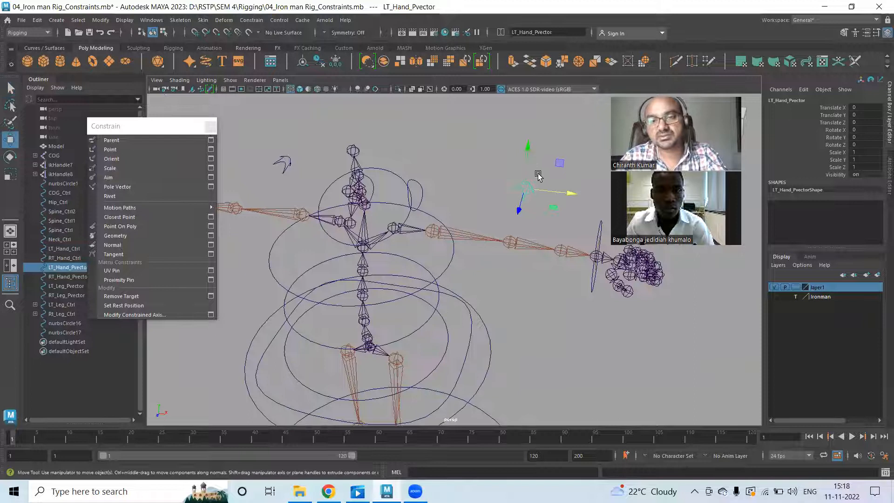
pyautogui.moveTo(528, 148); pyautogui.dragTo(549, 194)
pyautogui.hotkey('ctrl', 'z')
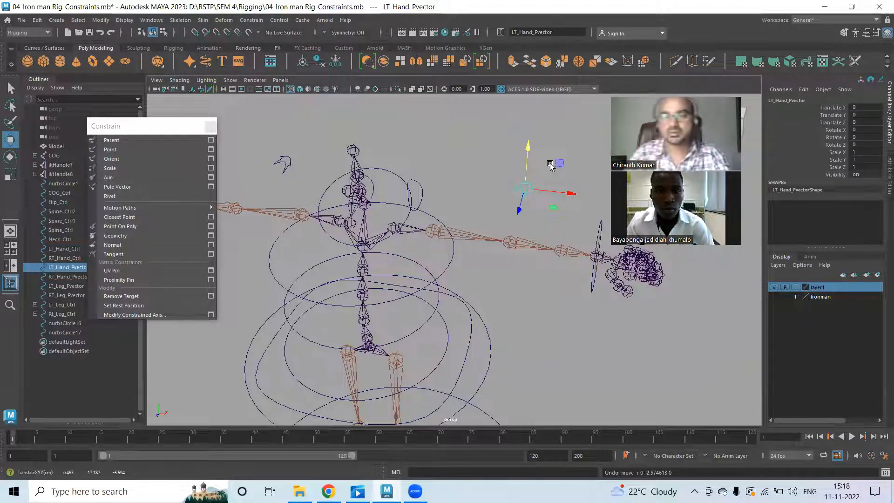
# - Add a Pole Vector constraint from RT_Hand_Pvector to the right arm's IK handle, ikHandle8
pyautogui.keyDown('alt'); pyautogui.moveTo(379, 149); pyautogui.dragTo(334, 213); pyautogui.keyUp('alt')
pyautogui.click(436, 183)
pyautogui.keyDown('shift'); pyautogui.click(300, 196); pyautogui.keyUp('shift')
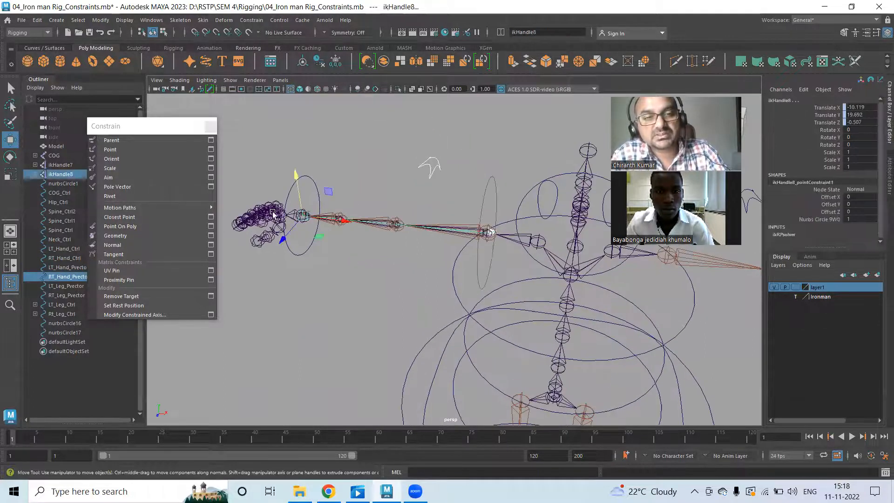
pyautogui.click(128, 188)
# - Add a Pole Vector constraint from LT_Leg_Pvector to the left ankle's IK handle, ikHandle1
pyautogui.keyDown('alt'); pyautogui.moveTo(349, 256); pyautogui.dragTo(502, 217); pyautogui.keyUp('alt')
pyautogui.click(502, 217)
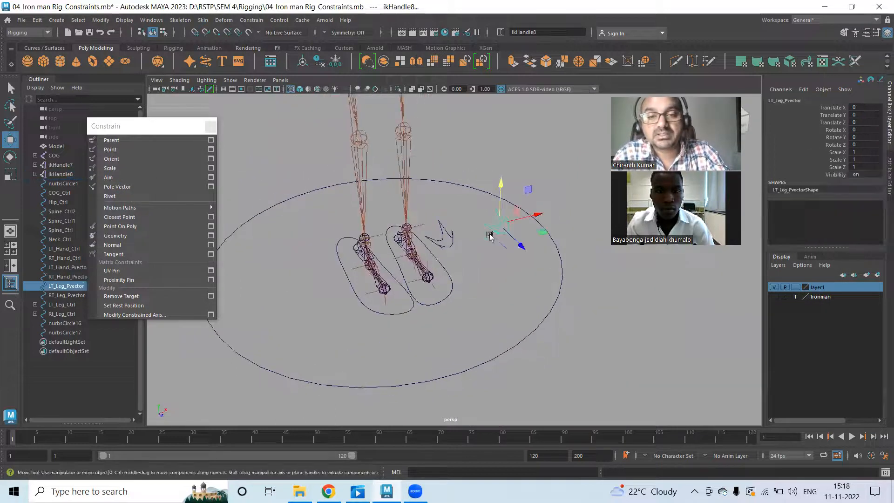
pyautogui.scroll(4, 606, 241)
pyautogui.scroll(1, 368, 162)
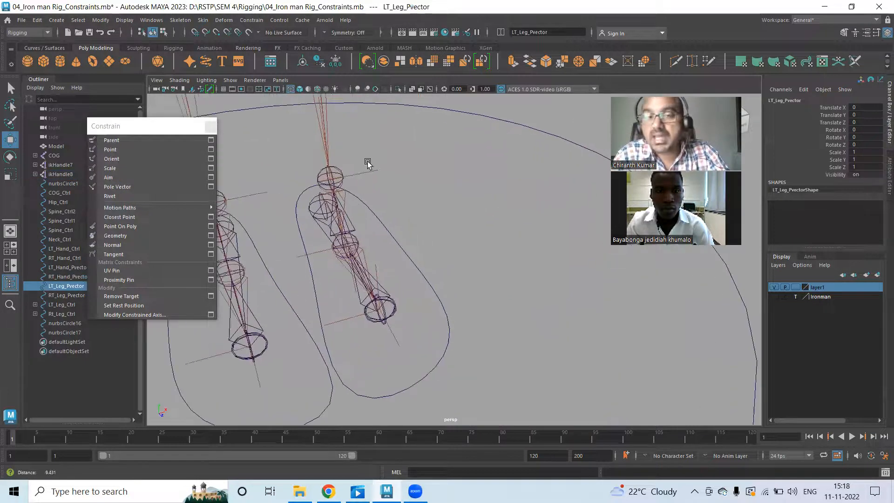
pyautogui.keyDown('shift'); pyautogui.moveTo(362, 157); pyautogui.dragTo(305, 210); pyautogui.keyUp('shift')
pyautogui.click(200, 187)
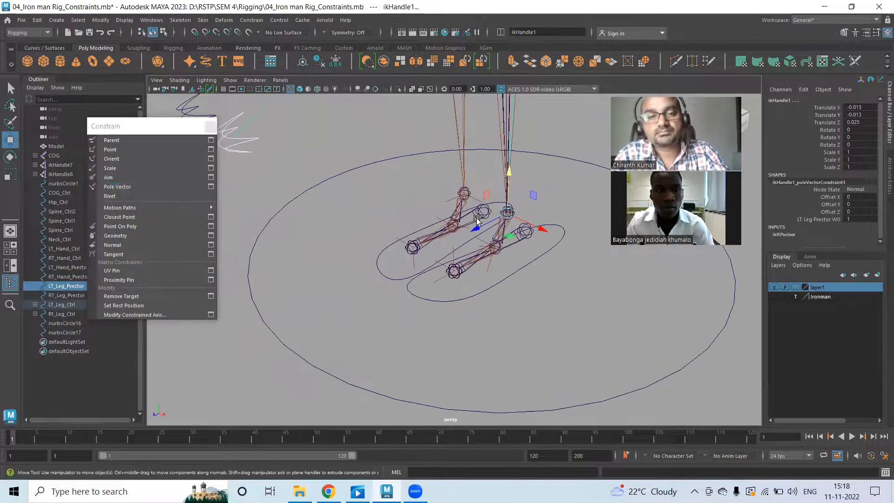
# - Add a Pole Vector constraint from RT_Leg_Pvector to the right ankle's IK handle, ikHandle2, and clear the selection
pyautogui.keyDown('alt'); pyautogui.moveTo(475, 217); pyautogui.dragTo(345, 191, button='right'); pyautogui.keyUp('alt')
pyautogui.click(343, 190)
pyautogui.click(334, 188)
pyautogui.scroll(4, 351, 207)
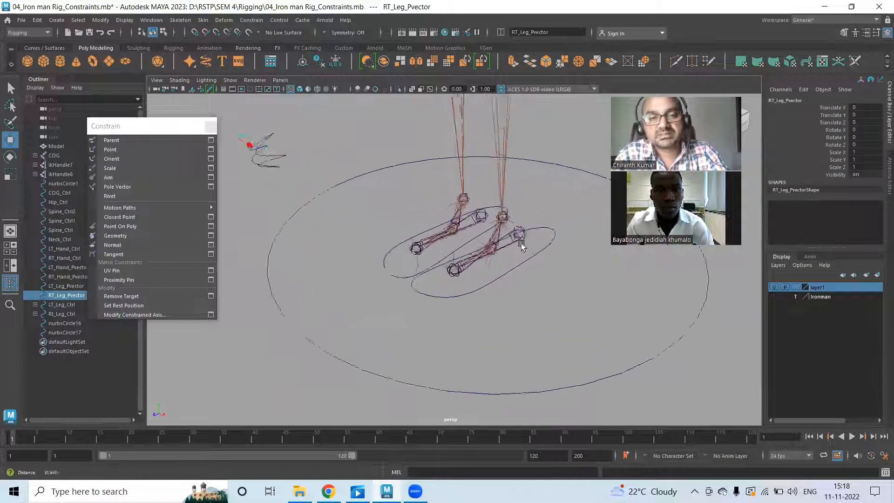
pyautogui.keyDown('shift'); pyautogui.click(467, 180); pyautogui.keyUp('shift')
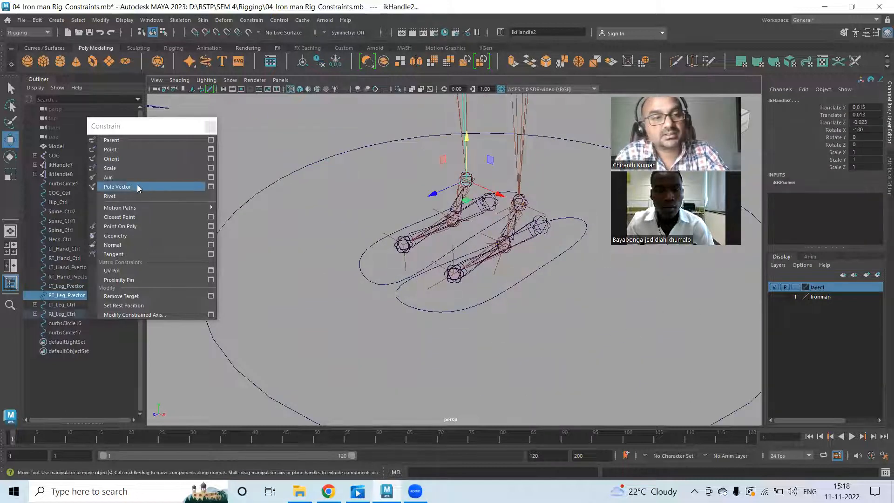
pyautogui.click(199, 187)
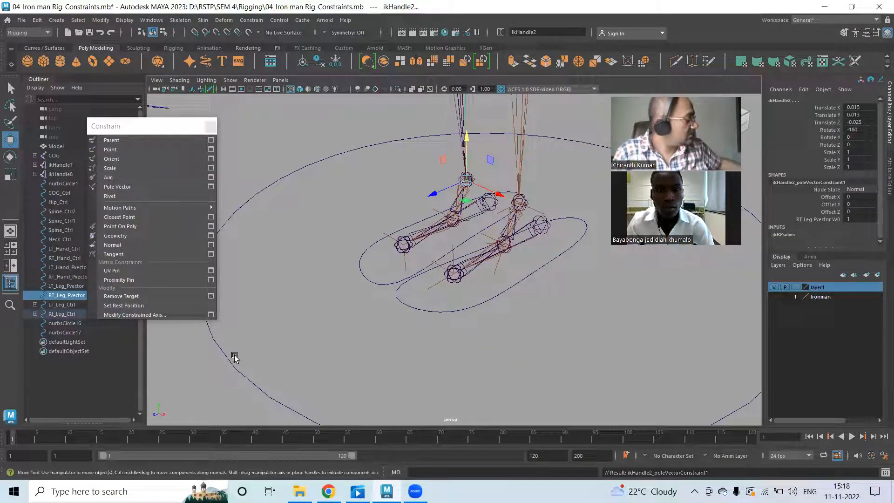
pyautogui.click(471, 226)
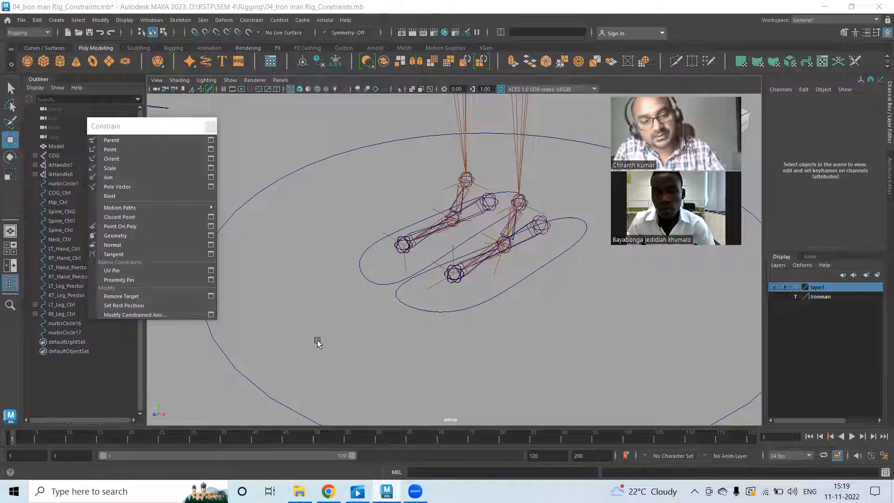
# - Try shifting the LT_Leg_Pvector curve sideways along X to test how the left knee follows
pyautogui.scroll(-5, 325, 296)
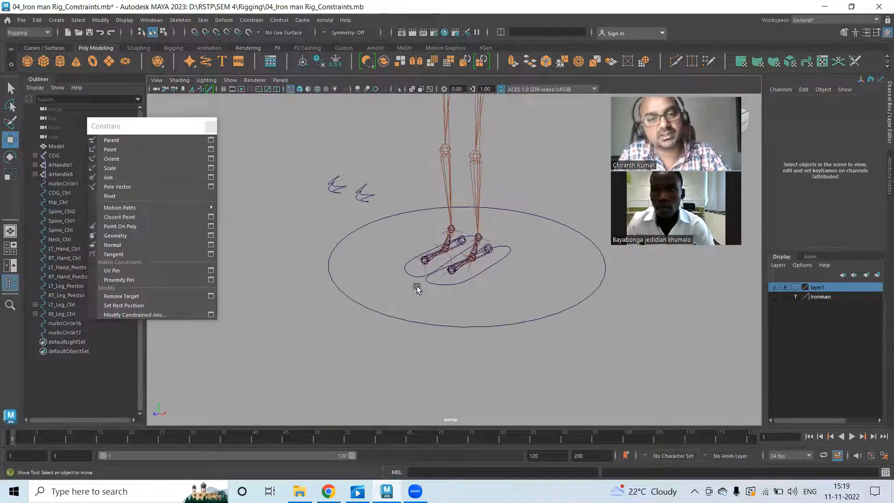
pyautogui.keyDown('alt'); pyautogui.moveTo(434, 277); pyautogui.dragTo(430, 319, button='middle'); pyautogui.keyUp('alt')
pyautogui.keyDown('alt'); pyautogui.moveTo(358, 249); pyautogui.dragTo(389, 276); pyautogui.keyUp('alt')
pyautogui.click(373, 217)
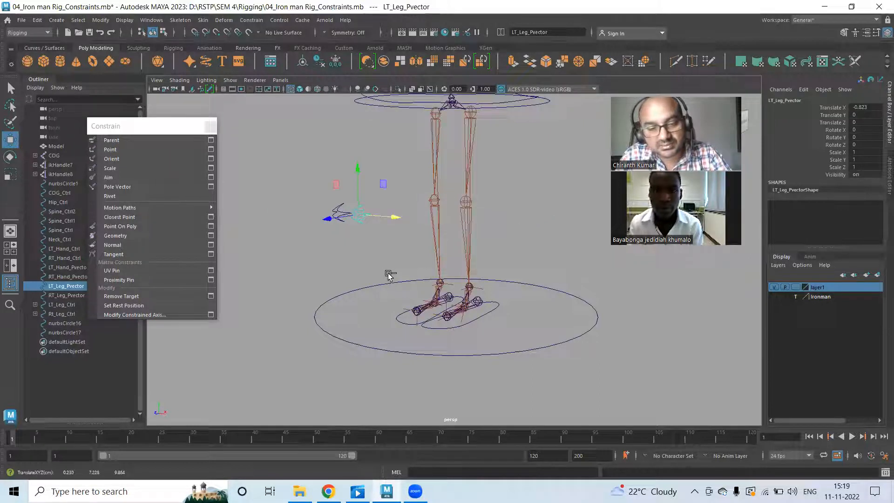
pyautogui.click(429, 269)
pyautogui.keyDown('alt'); pyautogui.moveTo(566, 267); pyautogui.dragTo(417, 254, button='right'); pyautogui.keyUp('alt')
pyautogui.keyDown('alt'); pyautogui.moveTo(499, 273); pyautogui.dragTo(466, 345, button='middle'); pyautogui.keyUp('alt')
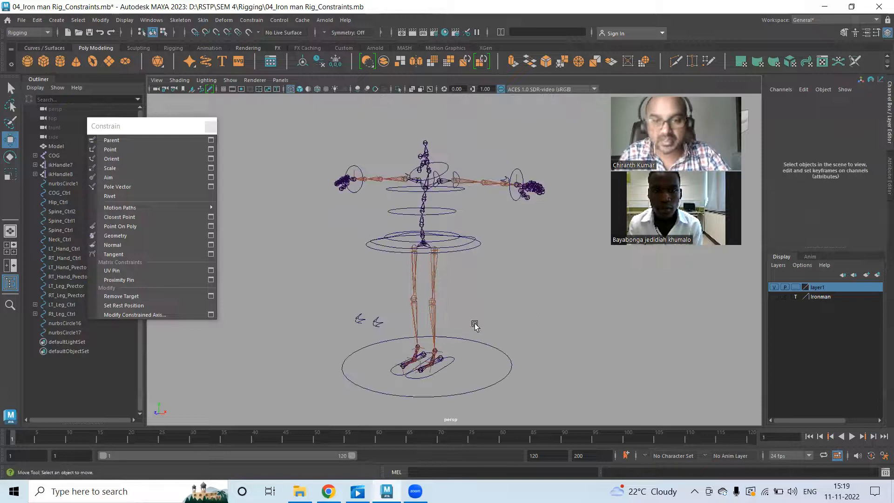